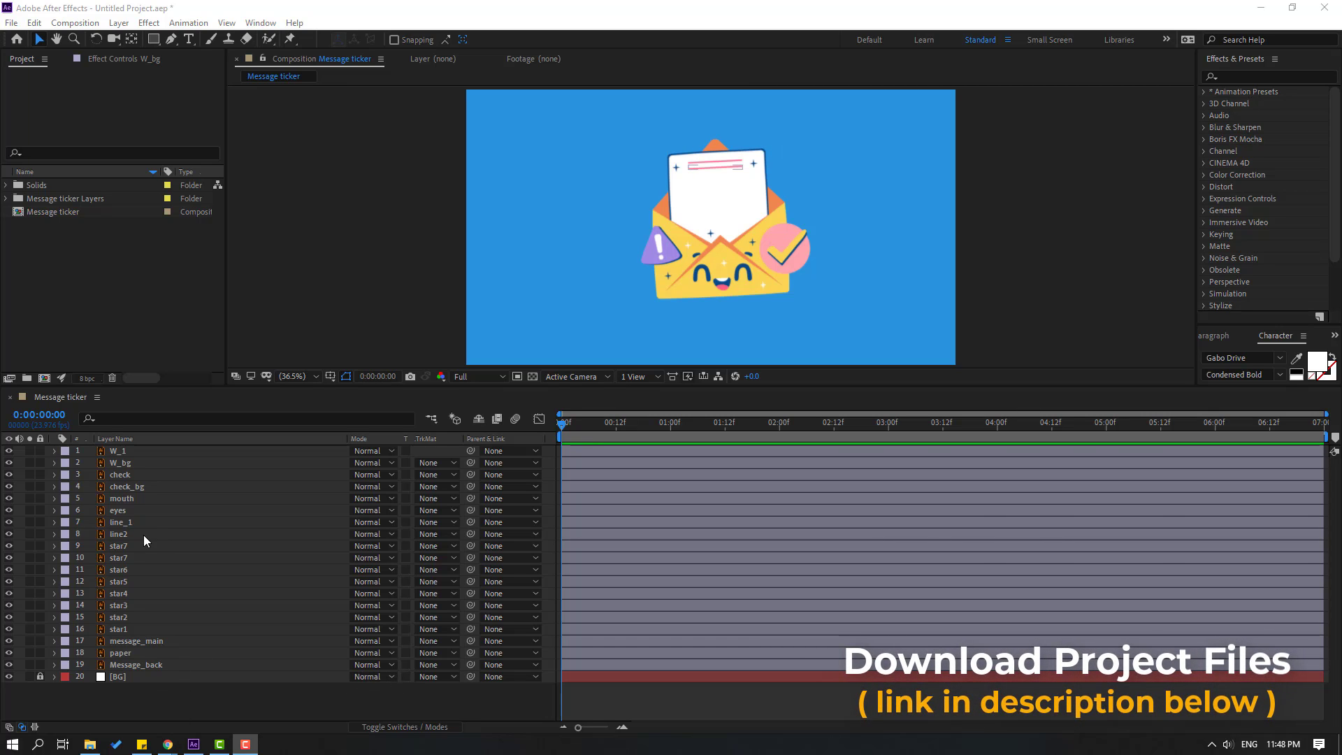
Step: Pre-compose all the star layers into a composition named STARS and hide the resulting layer
left_click(128, 547)
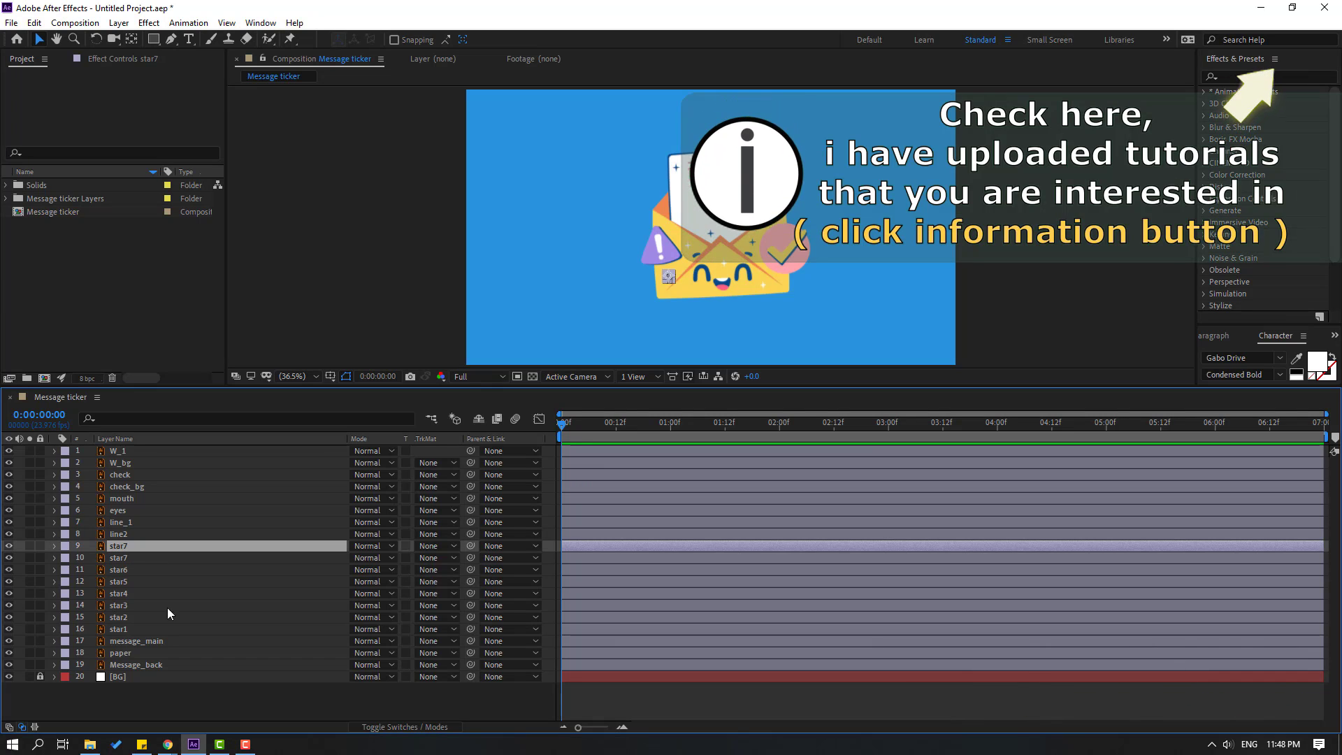
left_click(126, 629, "shift")
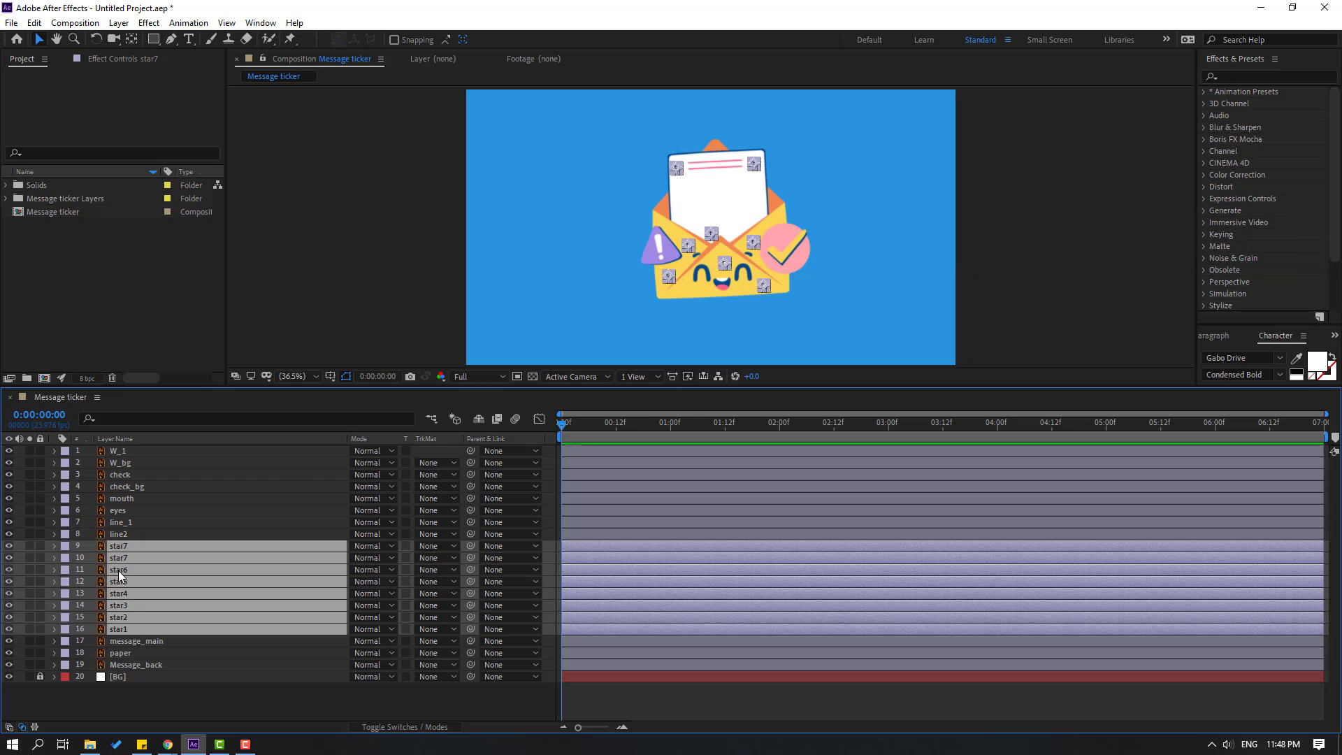
right_click(119, 570)
left_click(163, 515)
type("S")
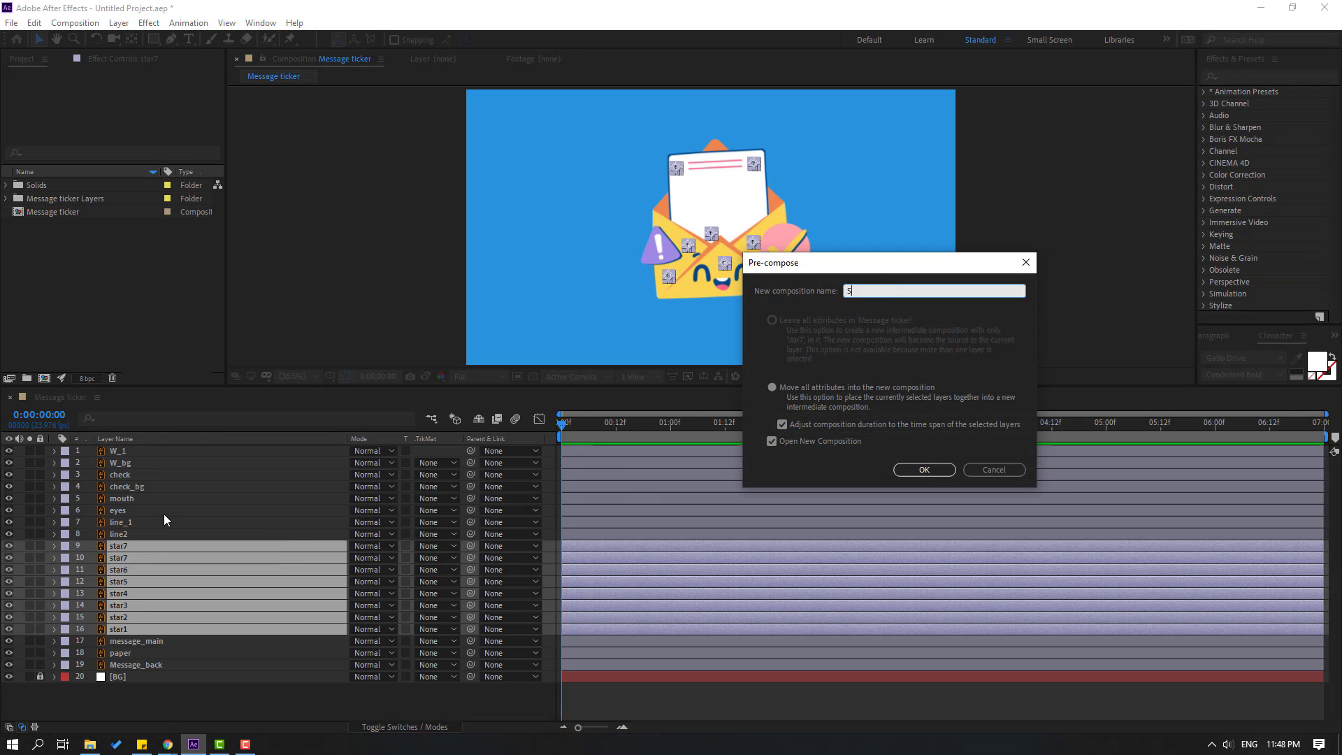
type("TARS")
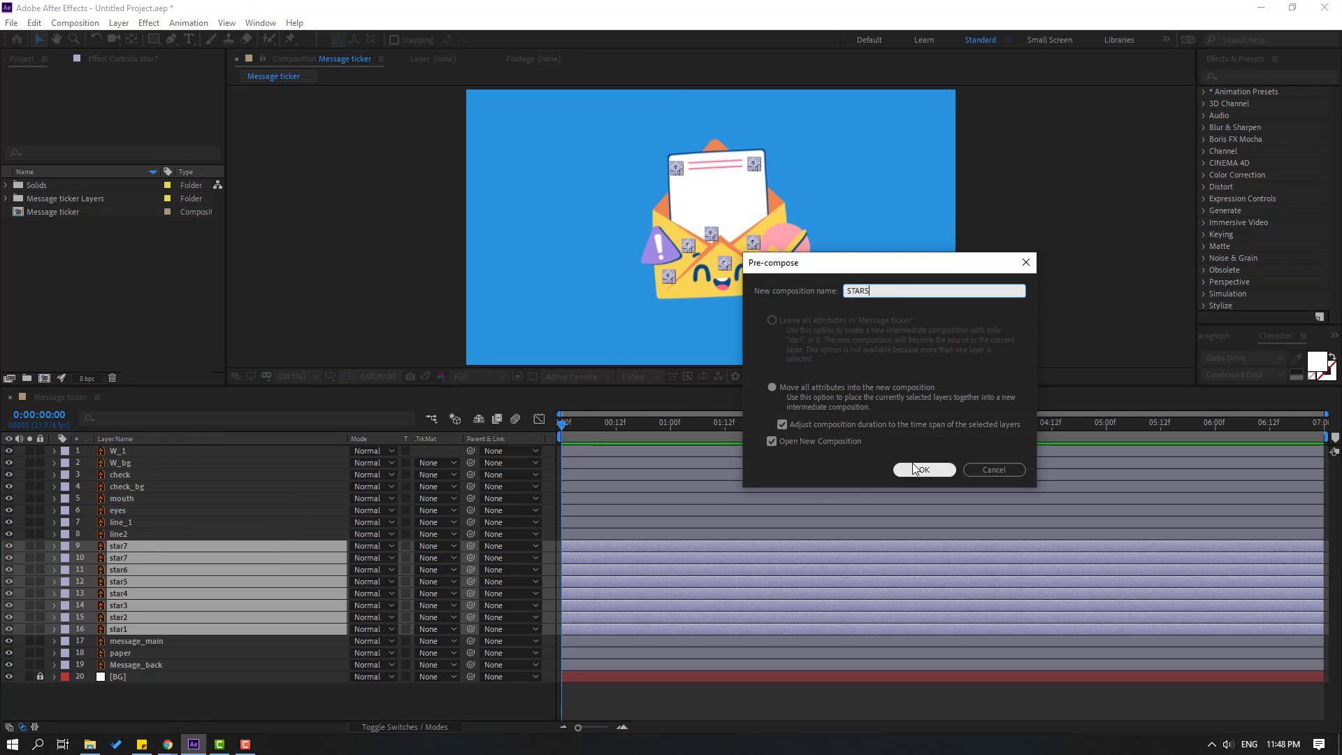
left_click(924, 469)
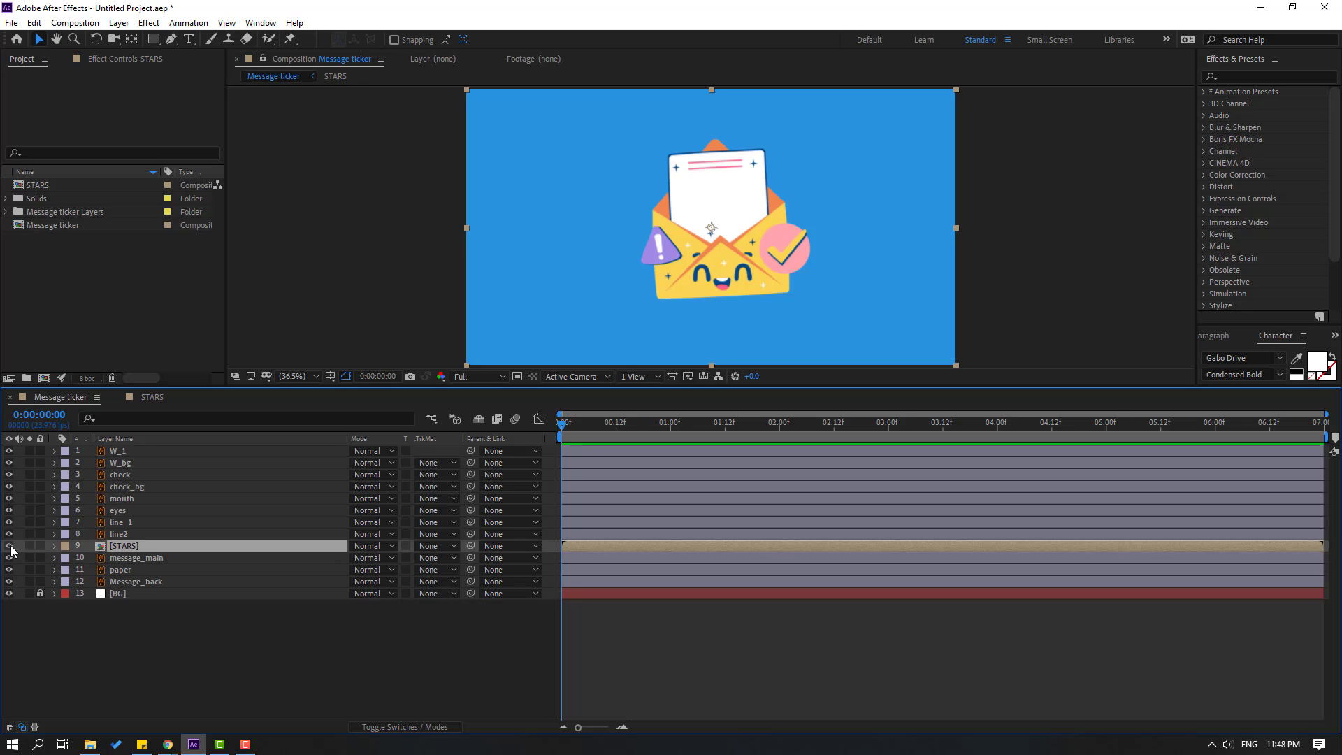
left_click(28, 576)
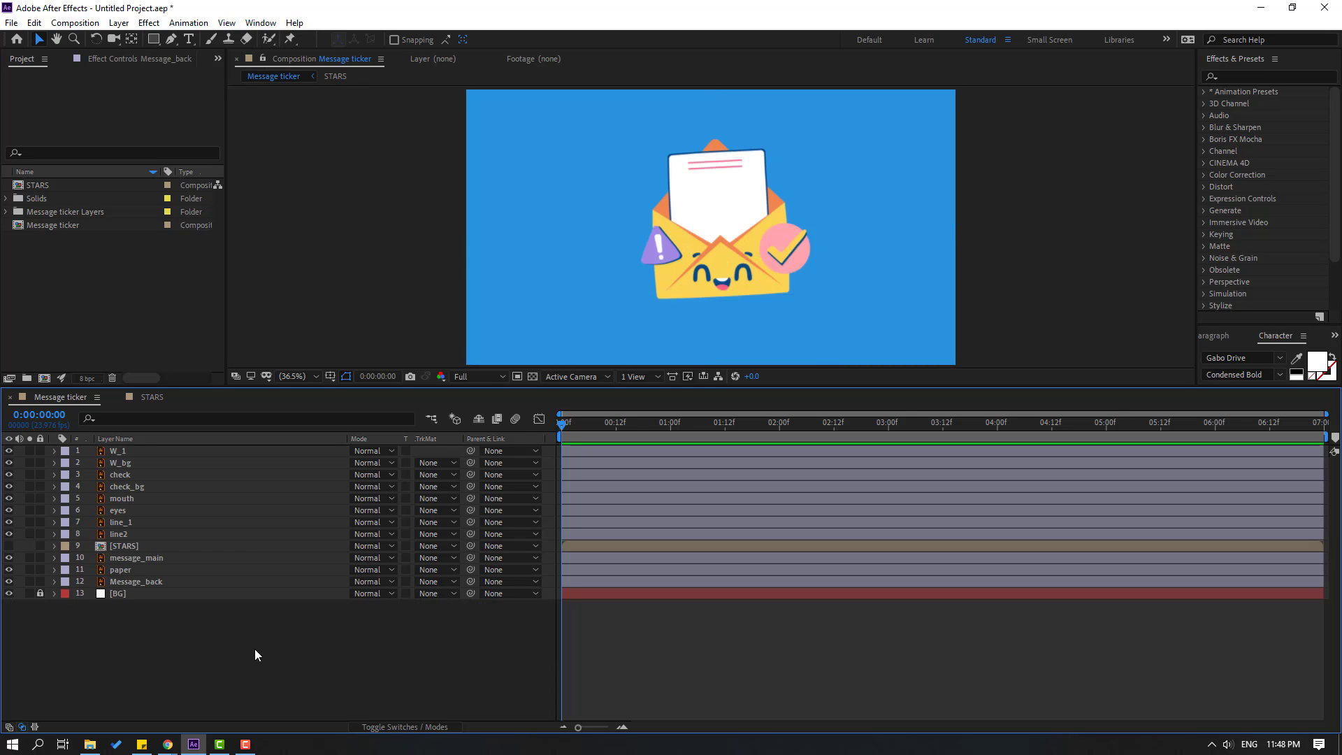
Step: Add a null object to the Message ticker composition and centre its anchor point within the null
right_click(183, 637)
mouse_move(321, 493)
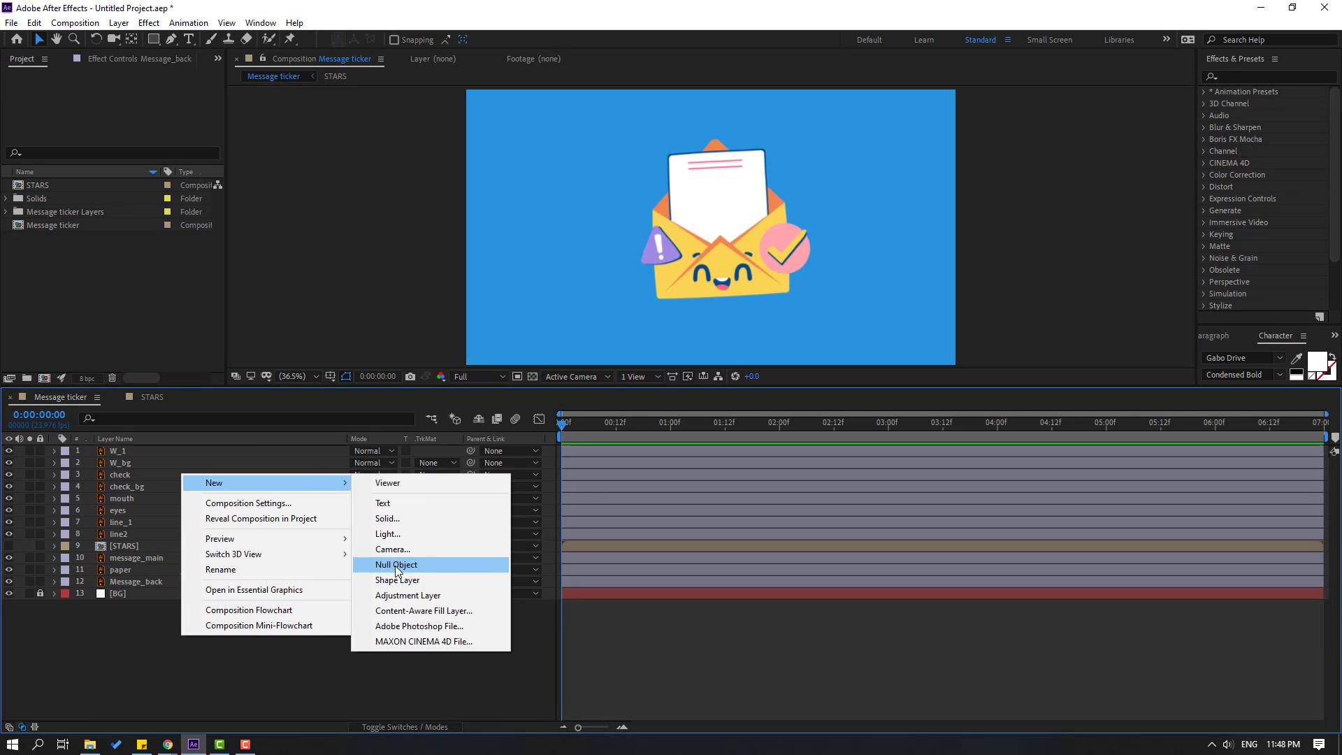
left_click(412, 568)
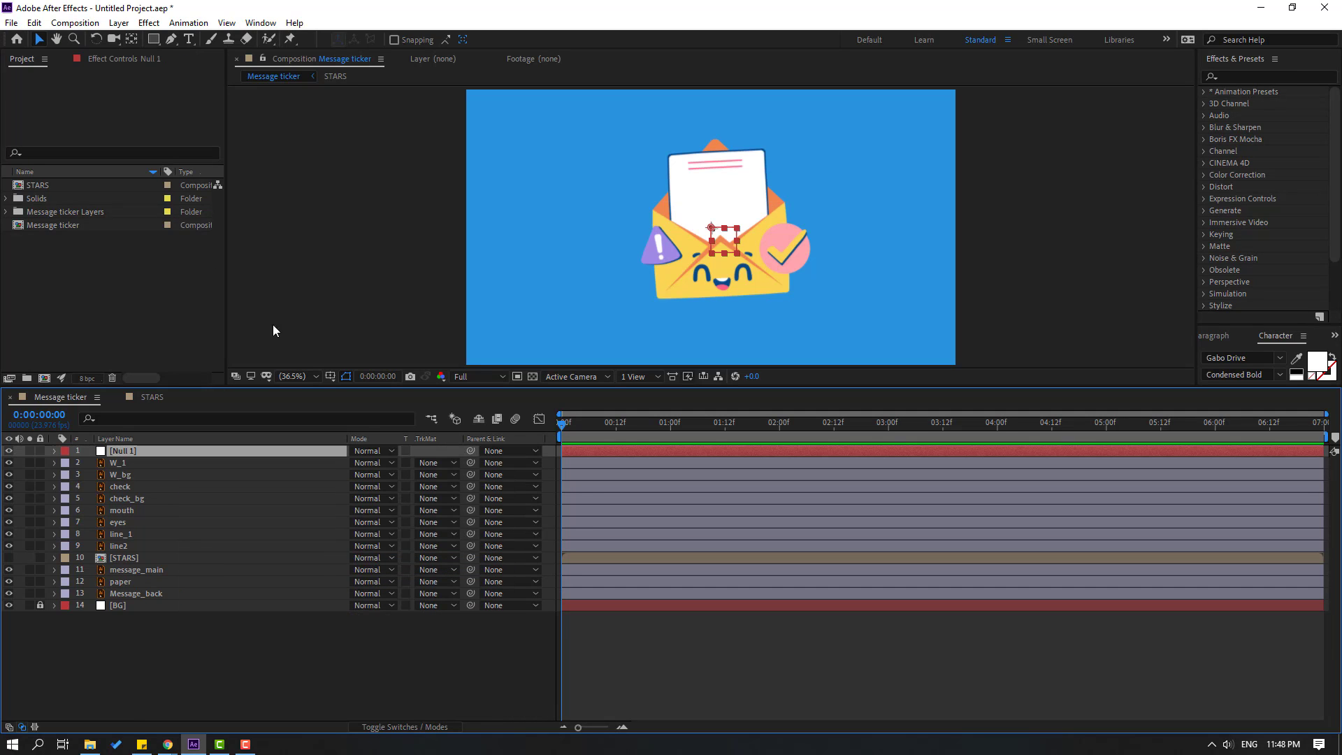
left_click(132, 40)
key("ctrl+alt+Home")
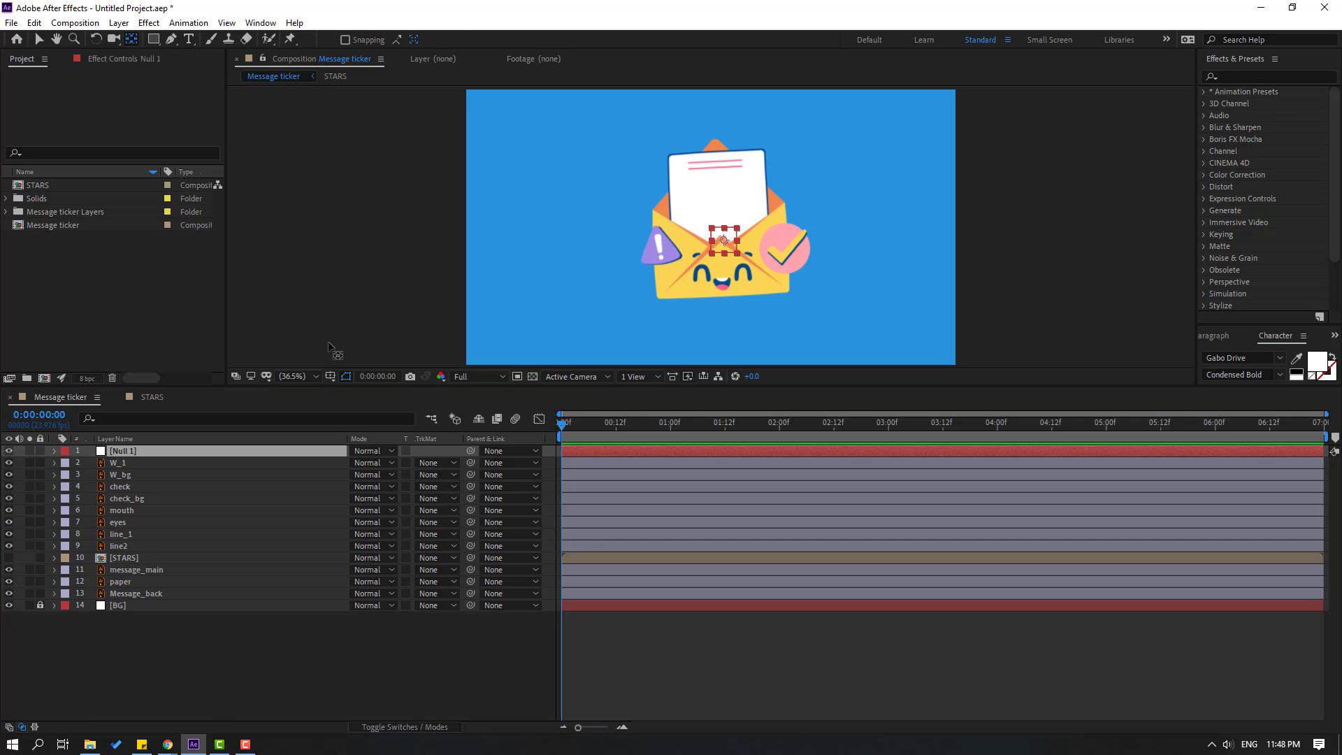
left_click(38, 39)
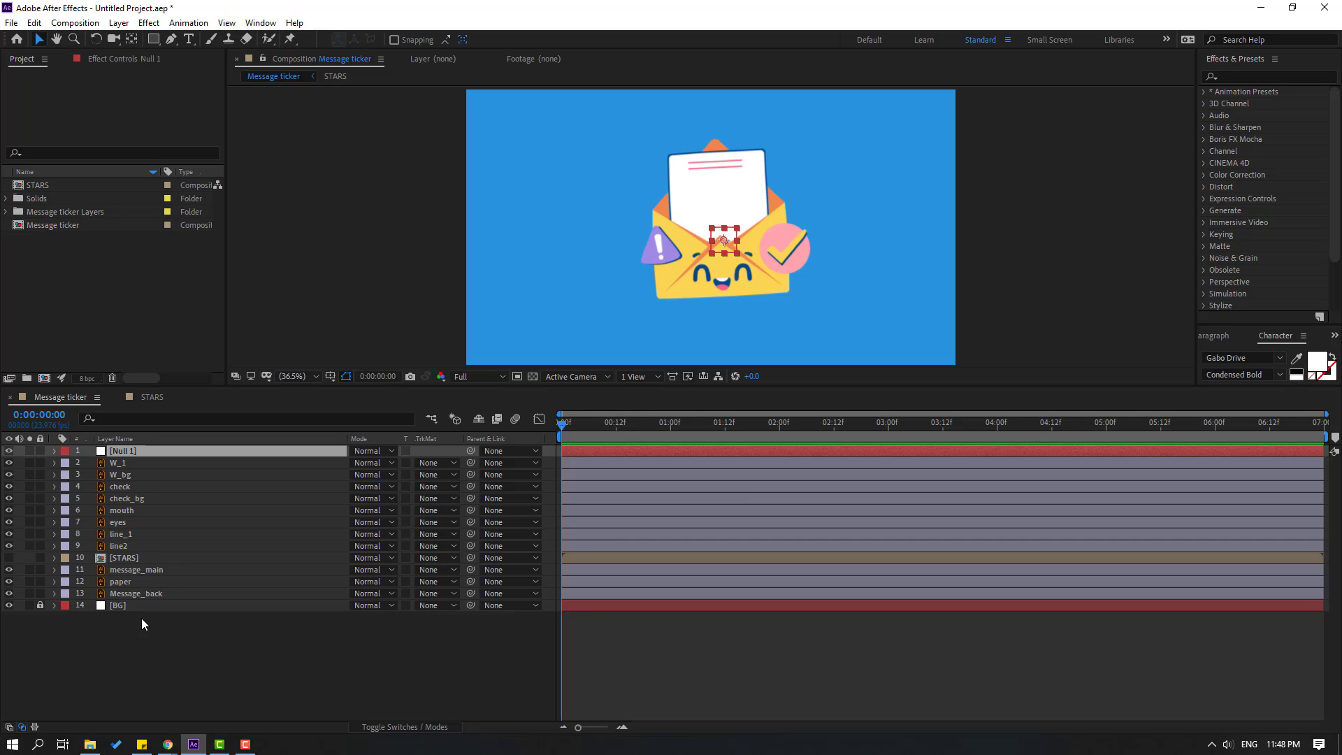
Step: Parent the Message_back, paper and message_main layers to Null 1
left_click(147, 595)
left_click(128, 581, "ctrl")
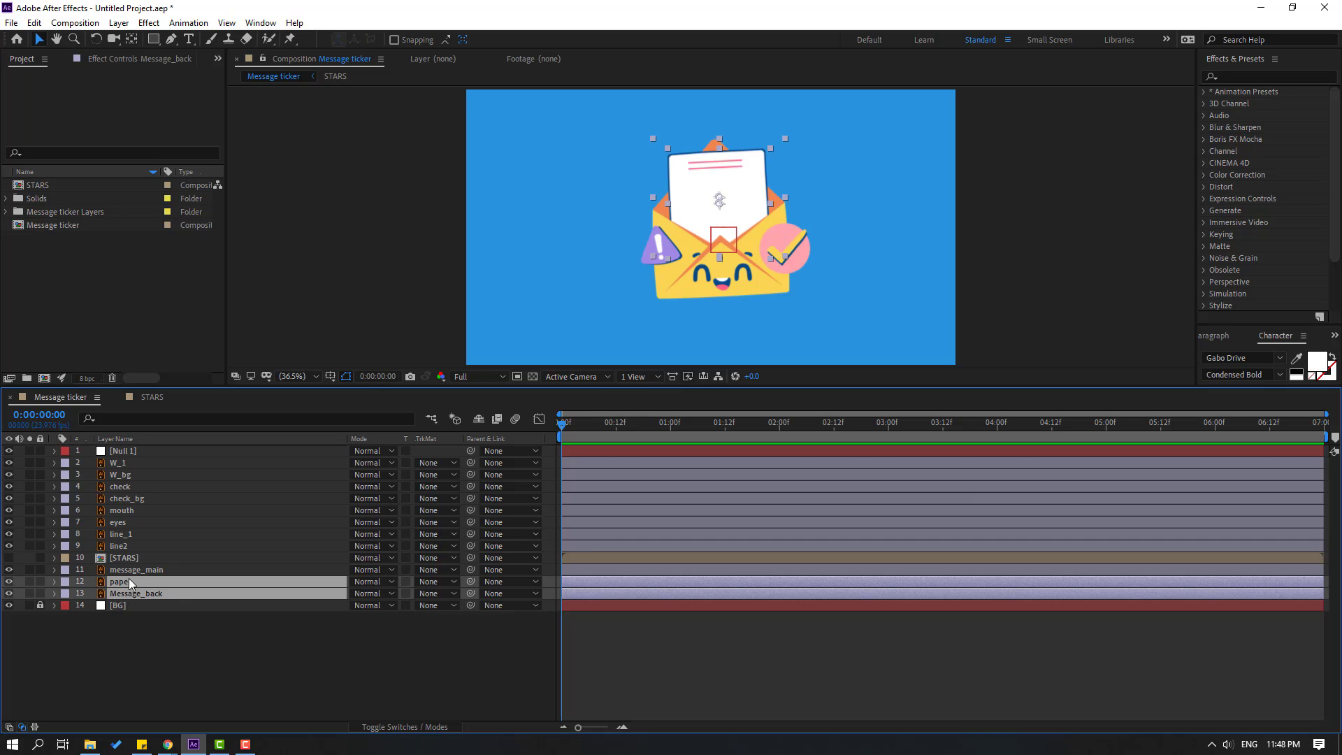
left_click(136, 571, "ctrl")
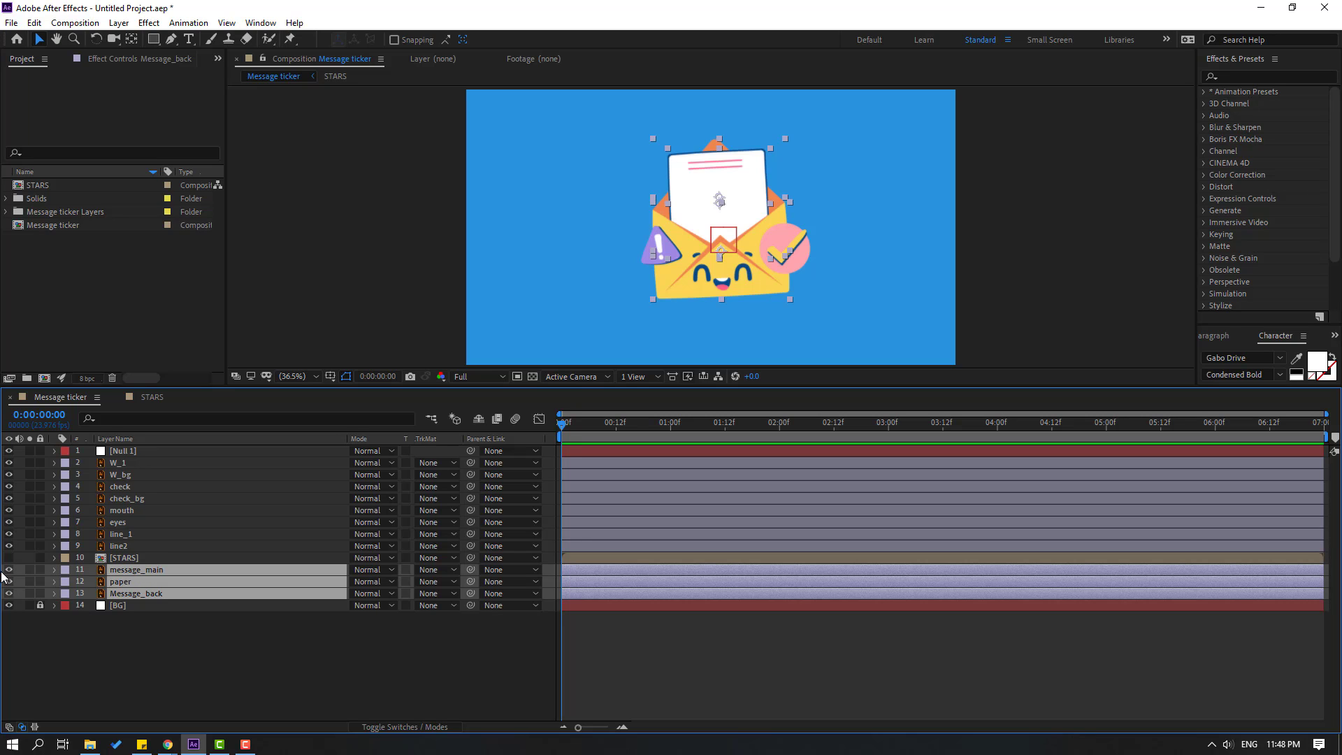
left_click_drag(470, 569, 119, 451)
Step: Parent the line_1 and line2 layers to the paper layer
left_click(137, 546)
left_click(126, 536)
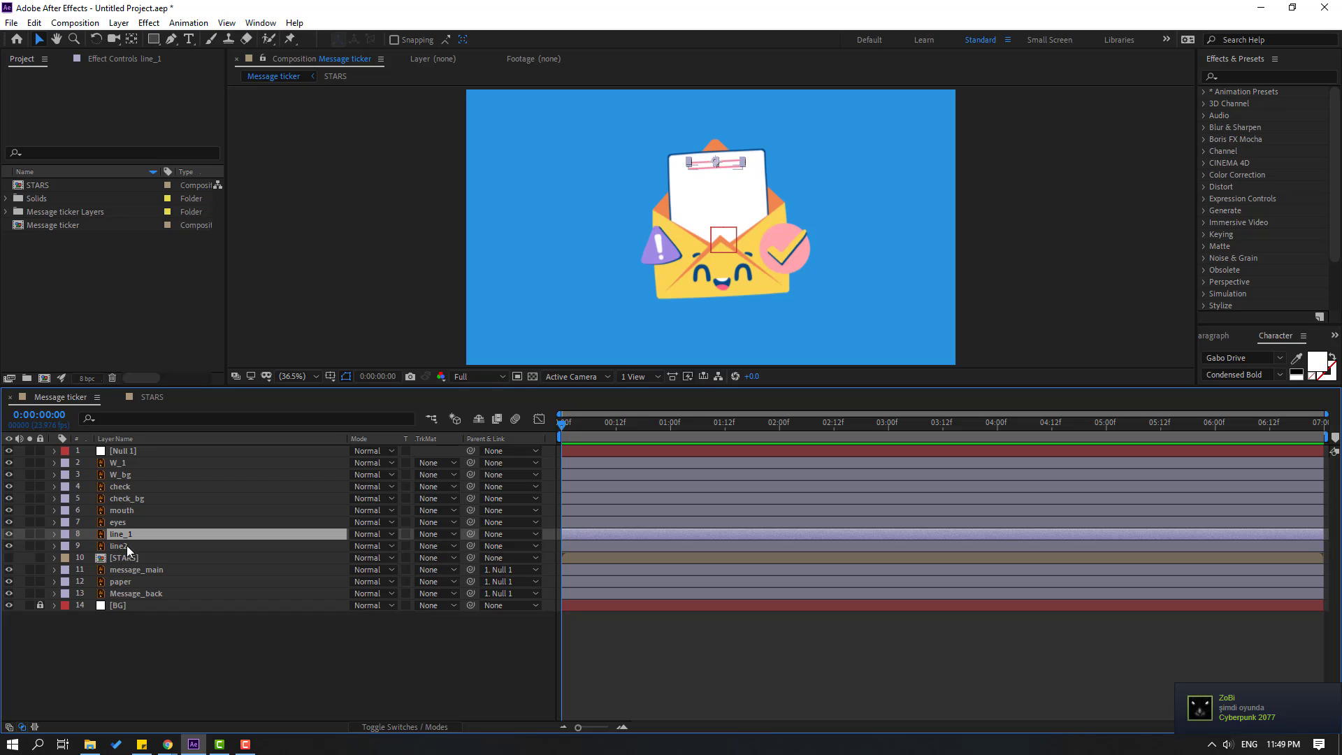
left_click(128, 545, "ctrl")
left_click_drag(471, 535, 122, 585)
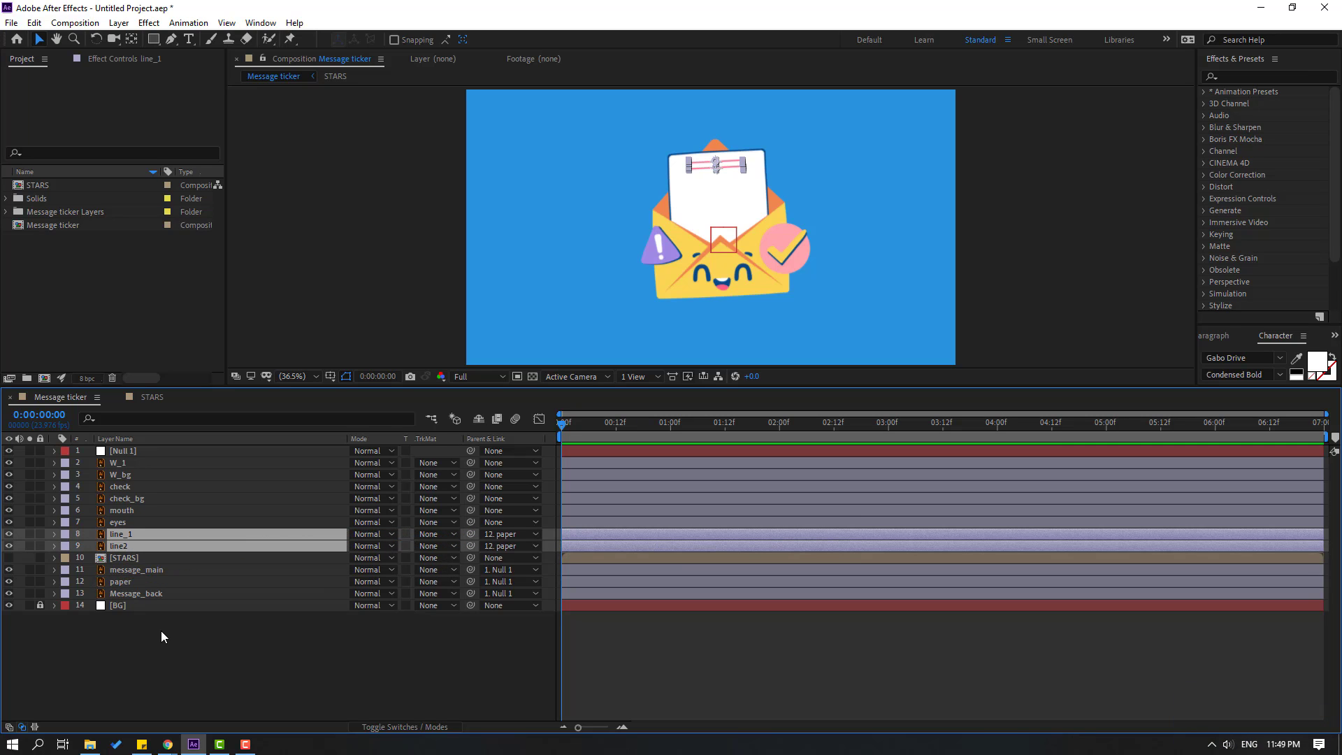
Step: Parent the mouth and eyes layers to the message_main layer
left_click(128, 510)
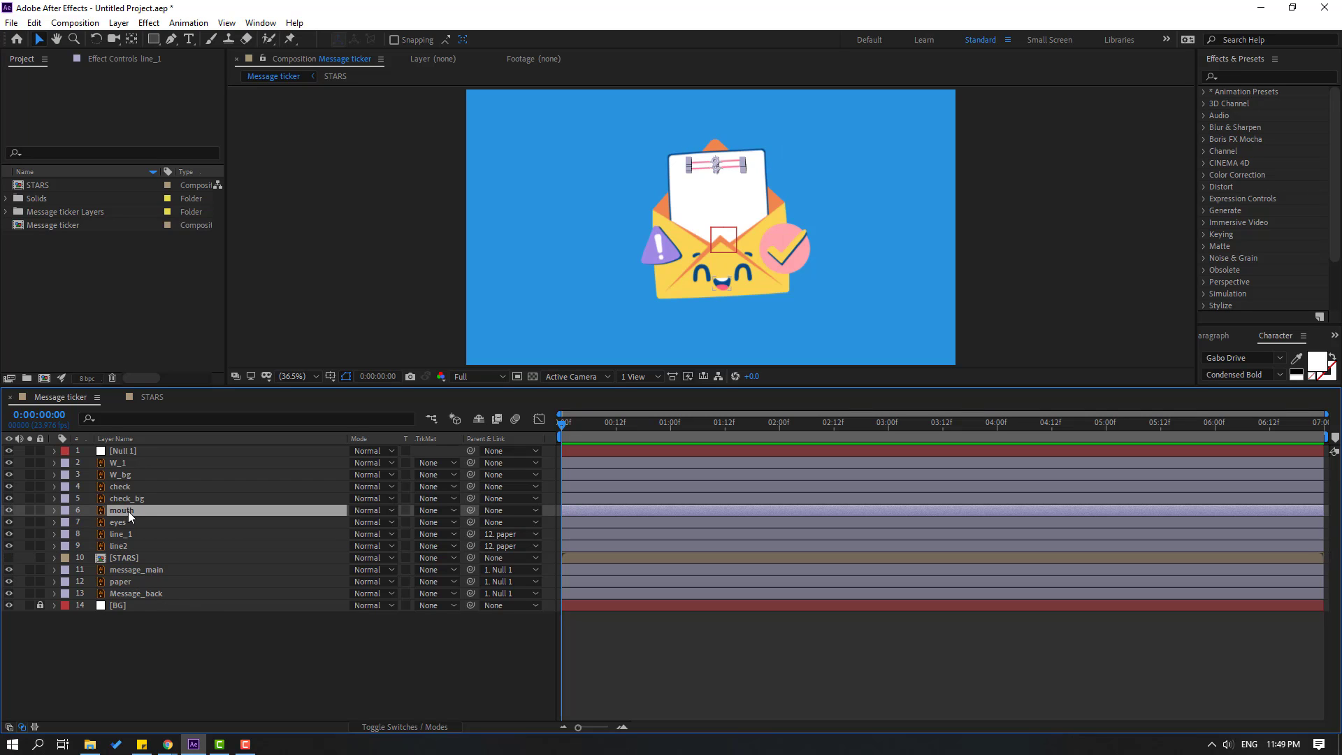
left_click(128, 523, "ctrl")
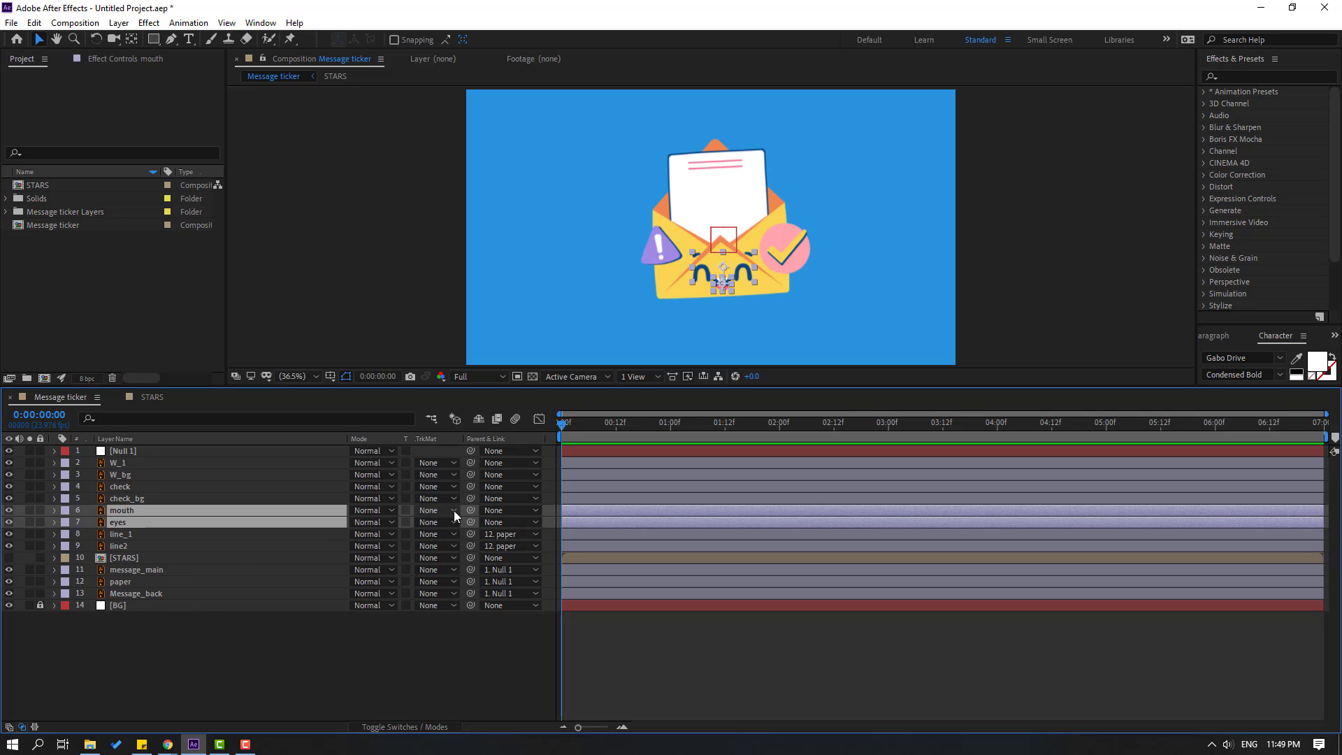
left_click_drag(469, 510, 140, 575)
left_click(187, 697)
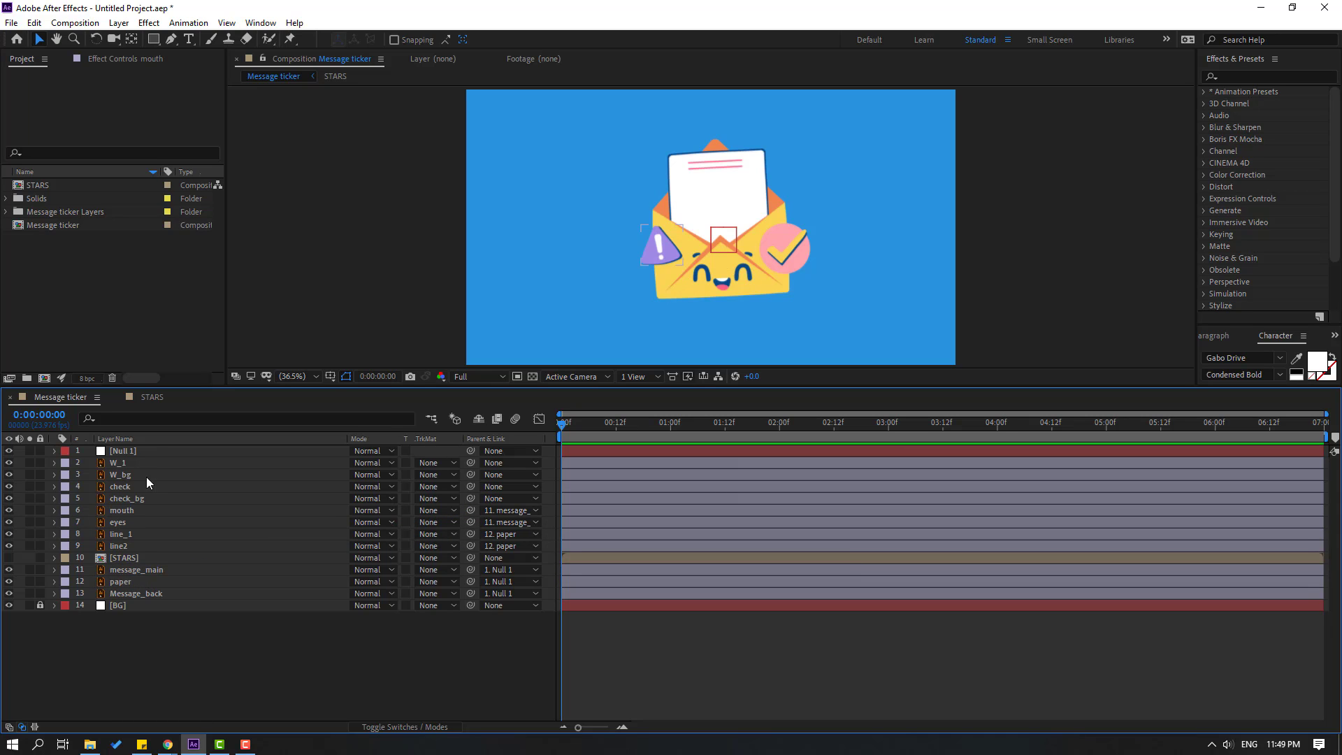
Step: Test the parenting by moving Null 1 in the composition, and undo the move
left_click(127, 451)
left_click_drag(739, 244, 706, 238)
key("ctrl+z")
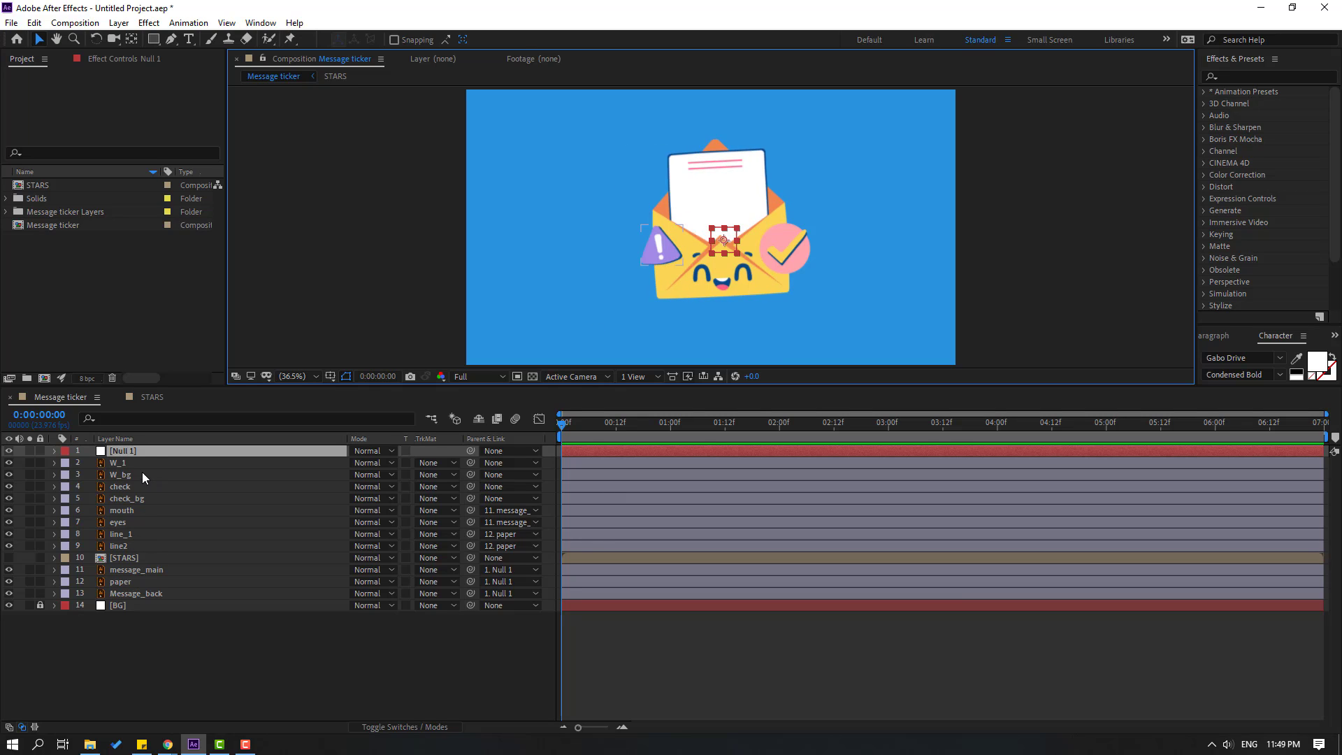
Step: Parent the W_1 layer to W_bg, and parent W_bg to Null 1
left_click(124, 465)
left_click_drag(471, 463, 126, 476)
left_click(137, 477)
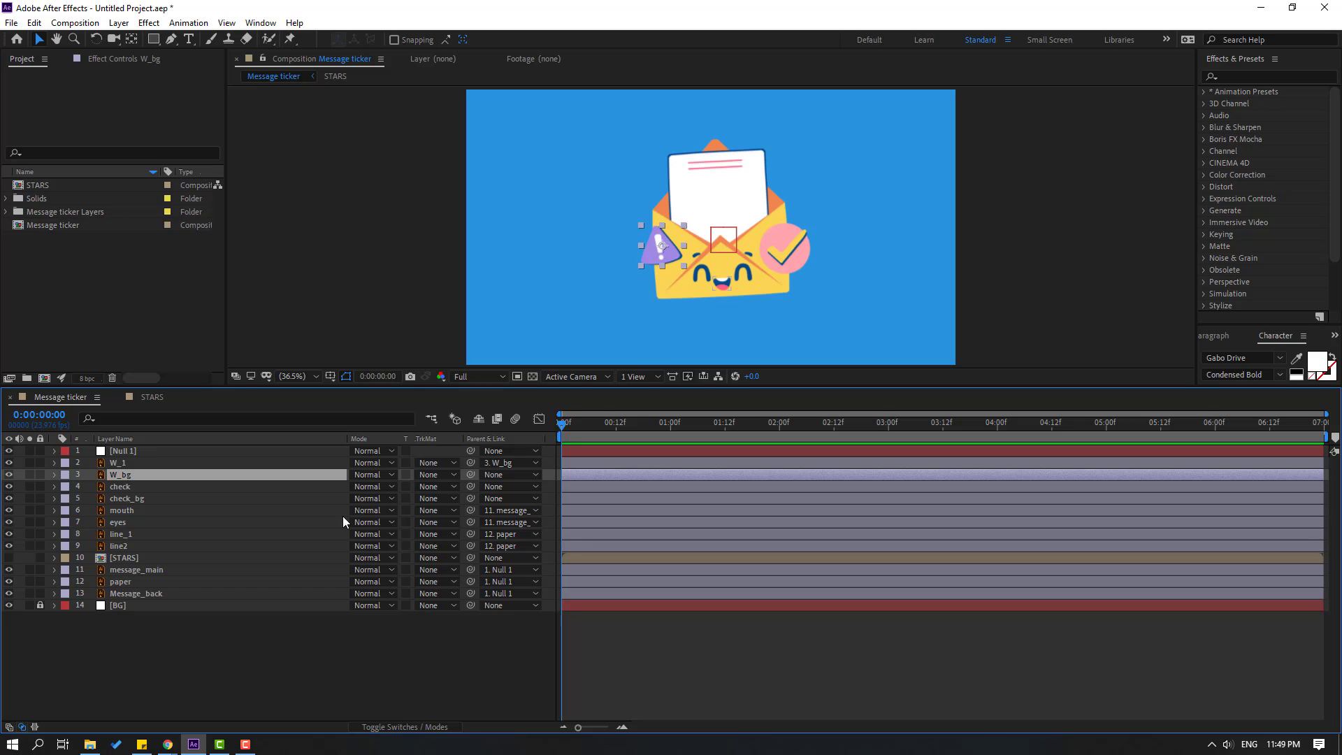
left_click_drag(471, 479, 123, 452)
Step: Parent the check layer to check_bg, and parent check_bg to Null 1
left_click(135, 490)
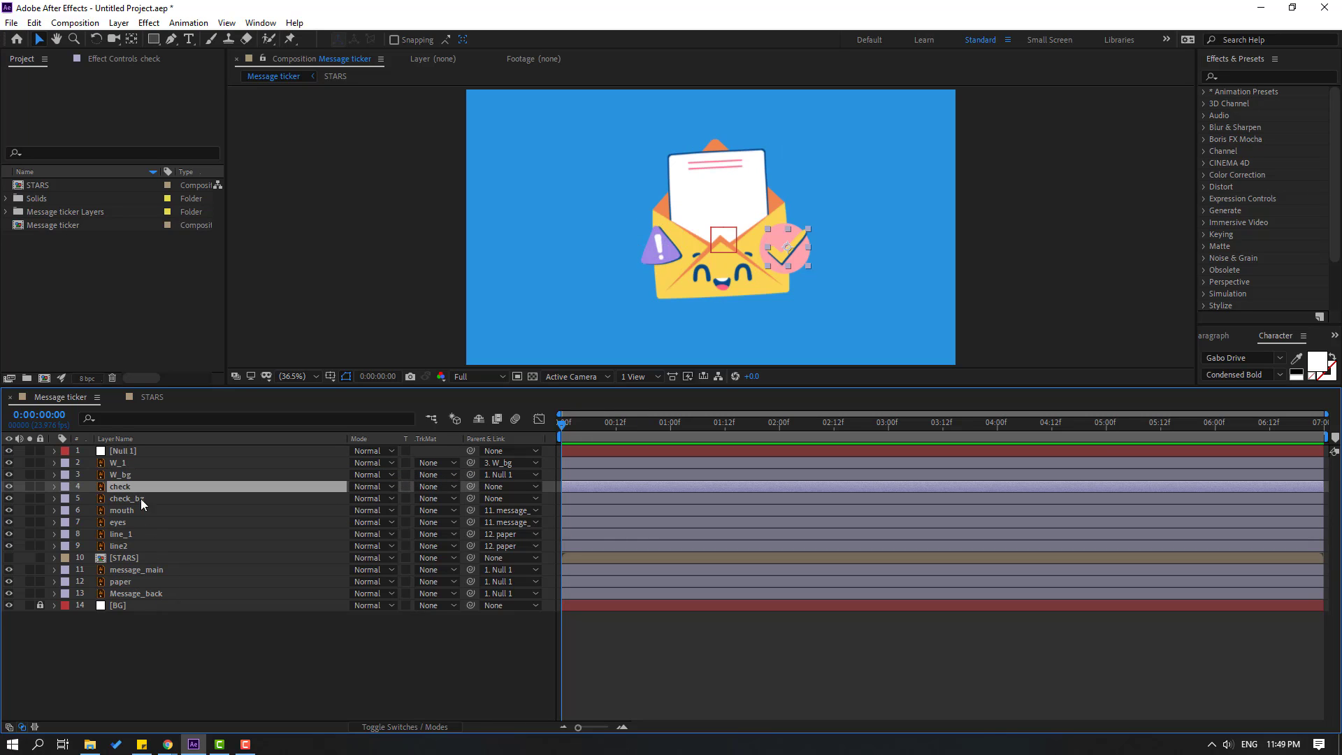
left_click_drag(471, 487, 130, 498)
left_click(129, 501)
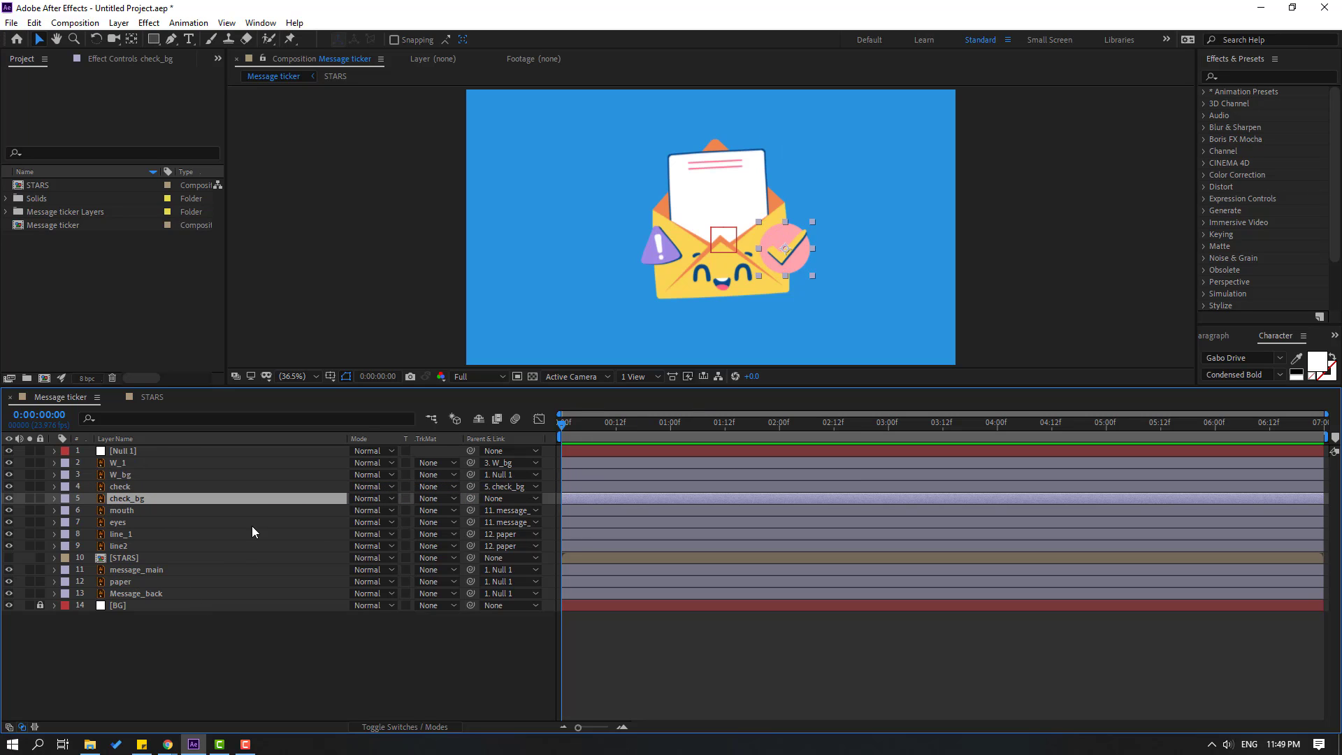
left_click_drag(471, 498, 123, 454)
Step: Move Null 1 down to about 938.7, 831.2 and set its first Position keyframe at 0:00:00:00
left_click(125, 452)
mouse_move(724, 251)
left_mouse_down()
mouse_move(720, 299)
mouse_move(702, 267)
left_mouse_up()
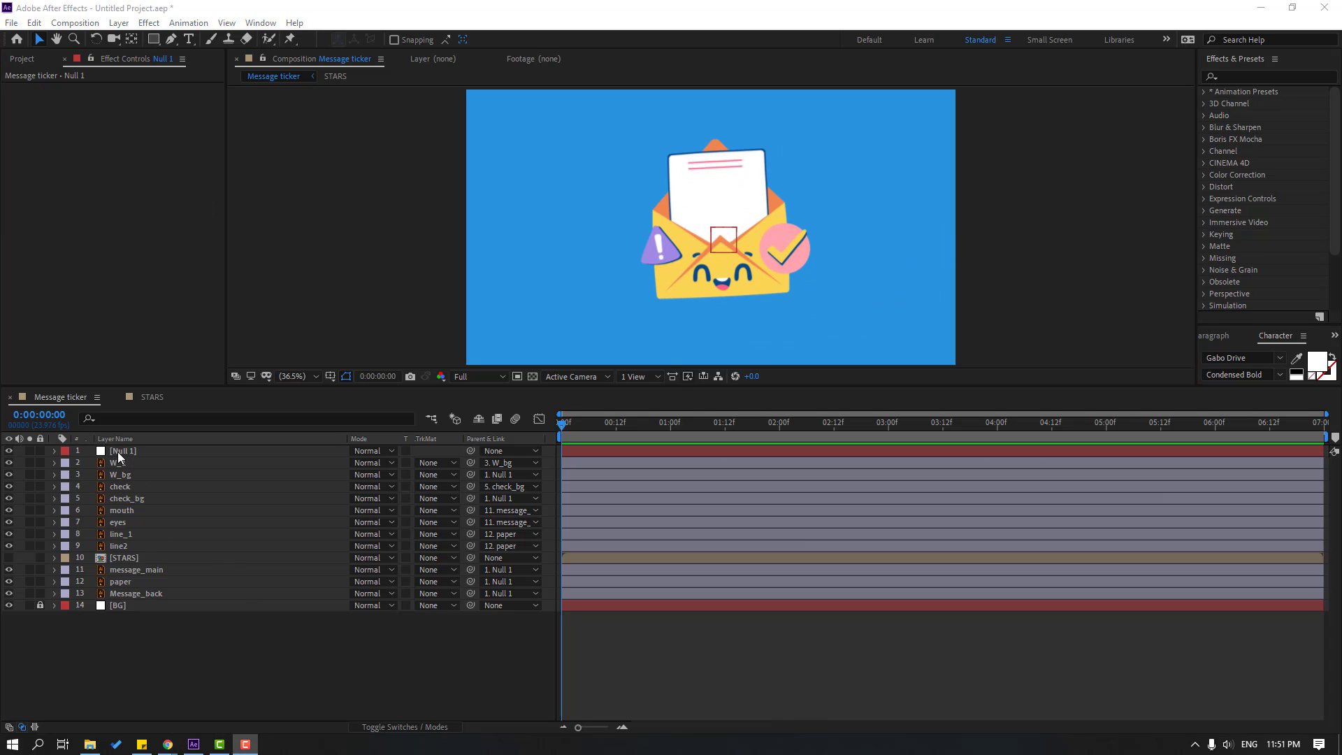
left_click(119, 453)
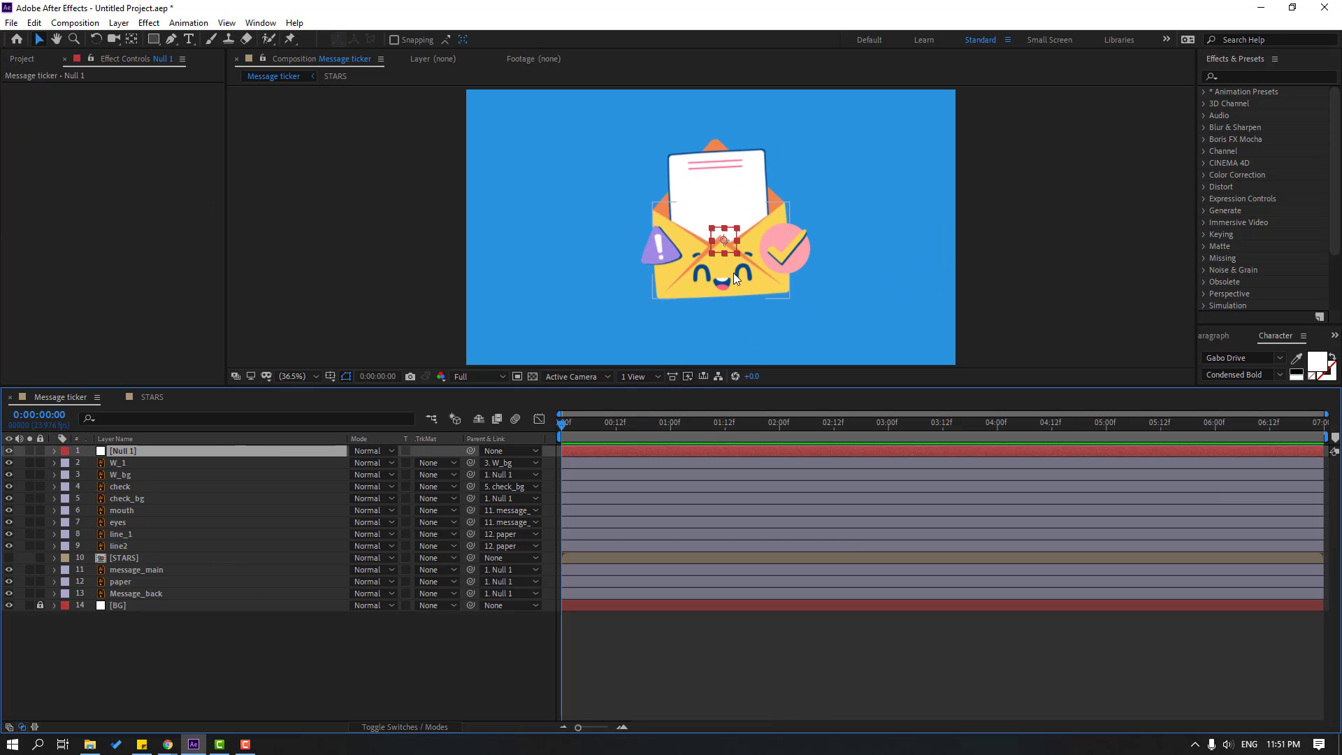
left_click_drag(731, 239, 713, 303)
key("p")
left_click(90, 463)
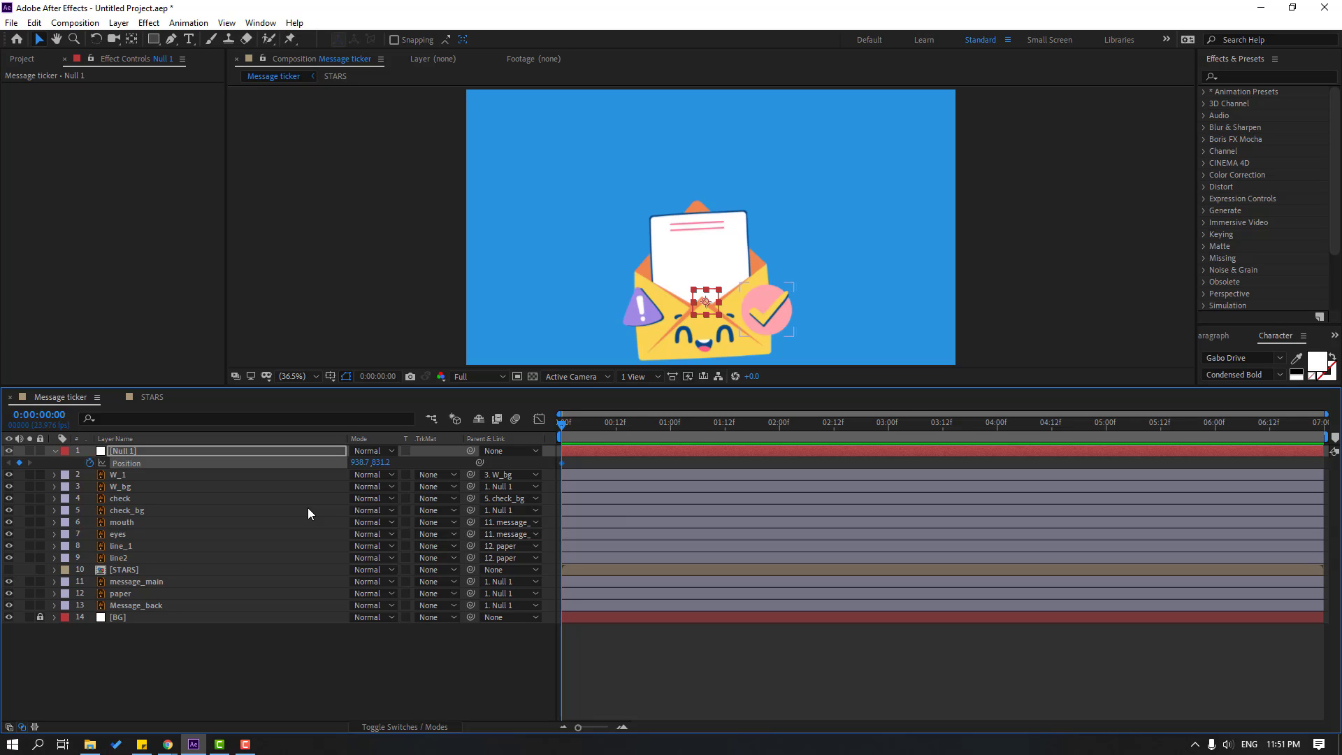
Step: Keyframe Null 1's Position at frame 10, then shift both keyframes up together so frame 10 holds 938.7, 835.2
key("shift+Page_Down")
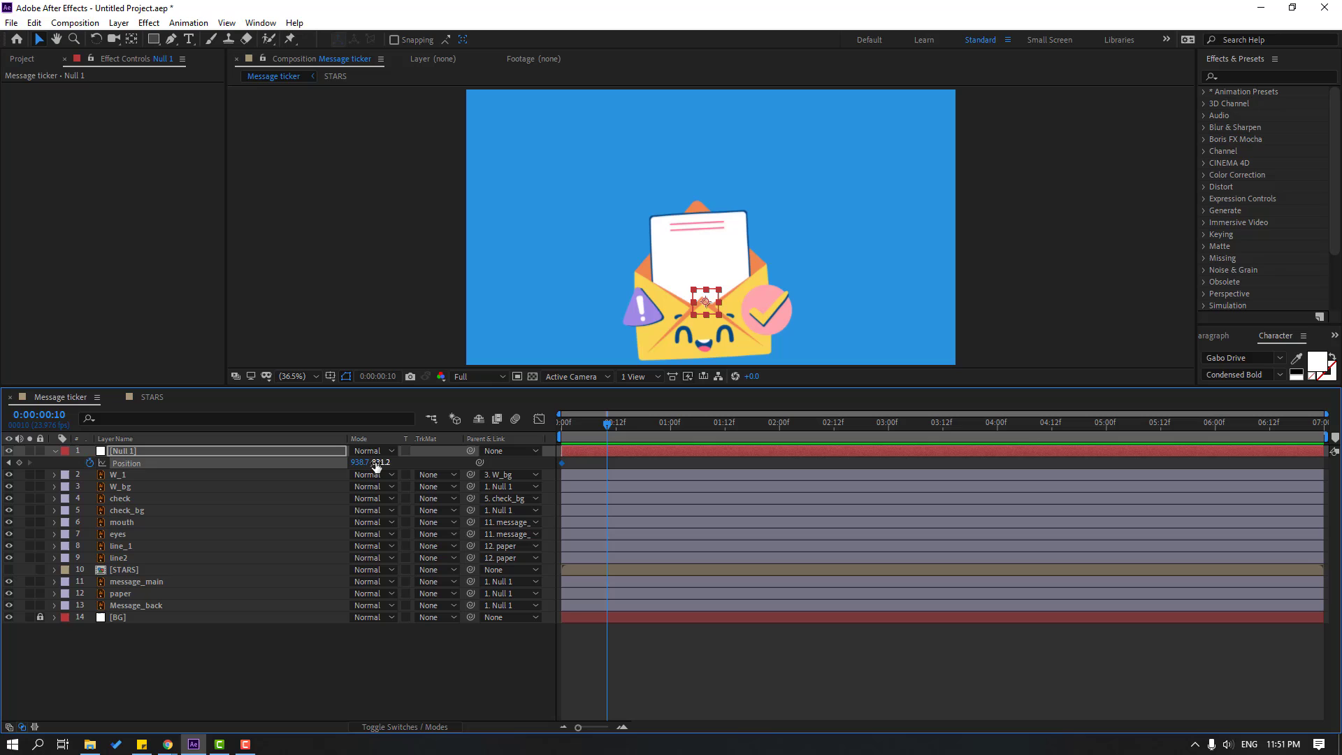
left_click_drag(377, 464, 464, 462)
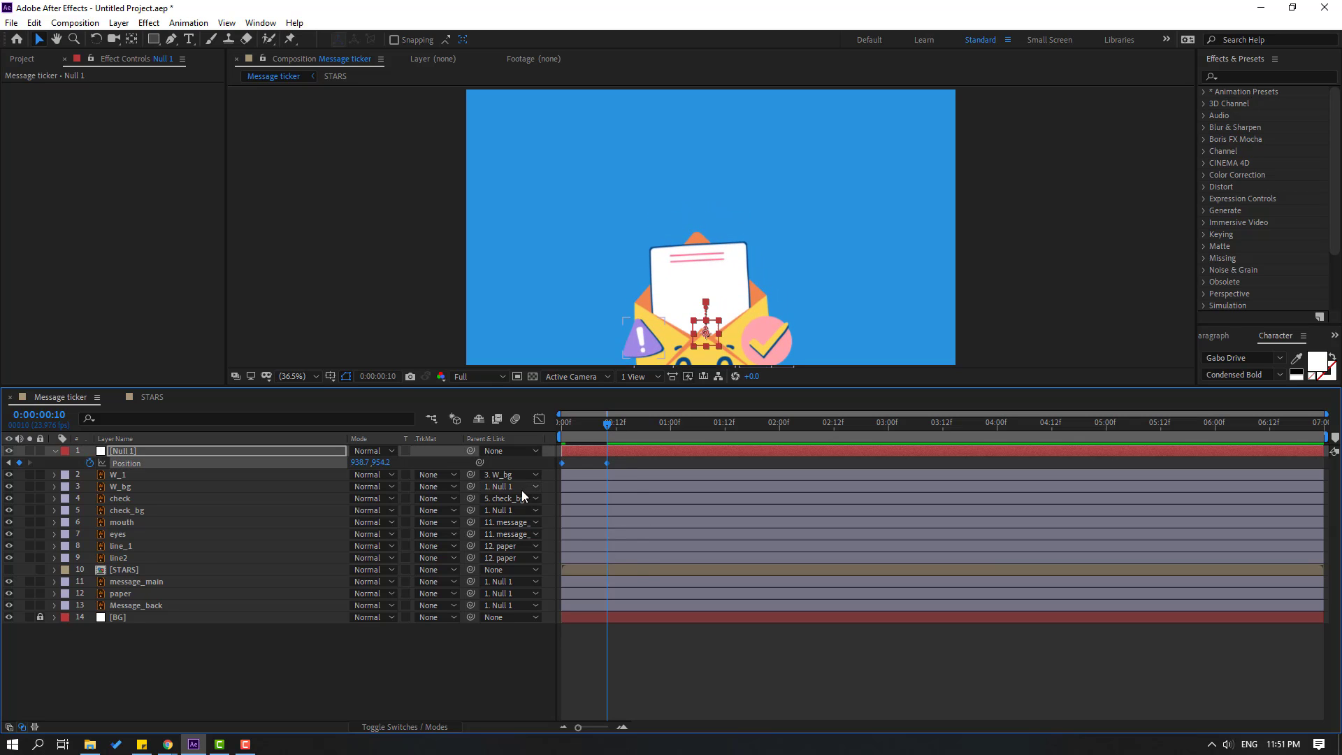
left_click_drag(380, 463, 276, 468)
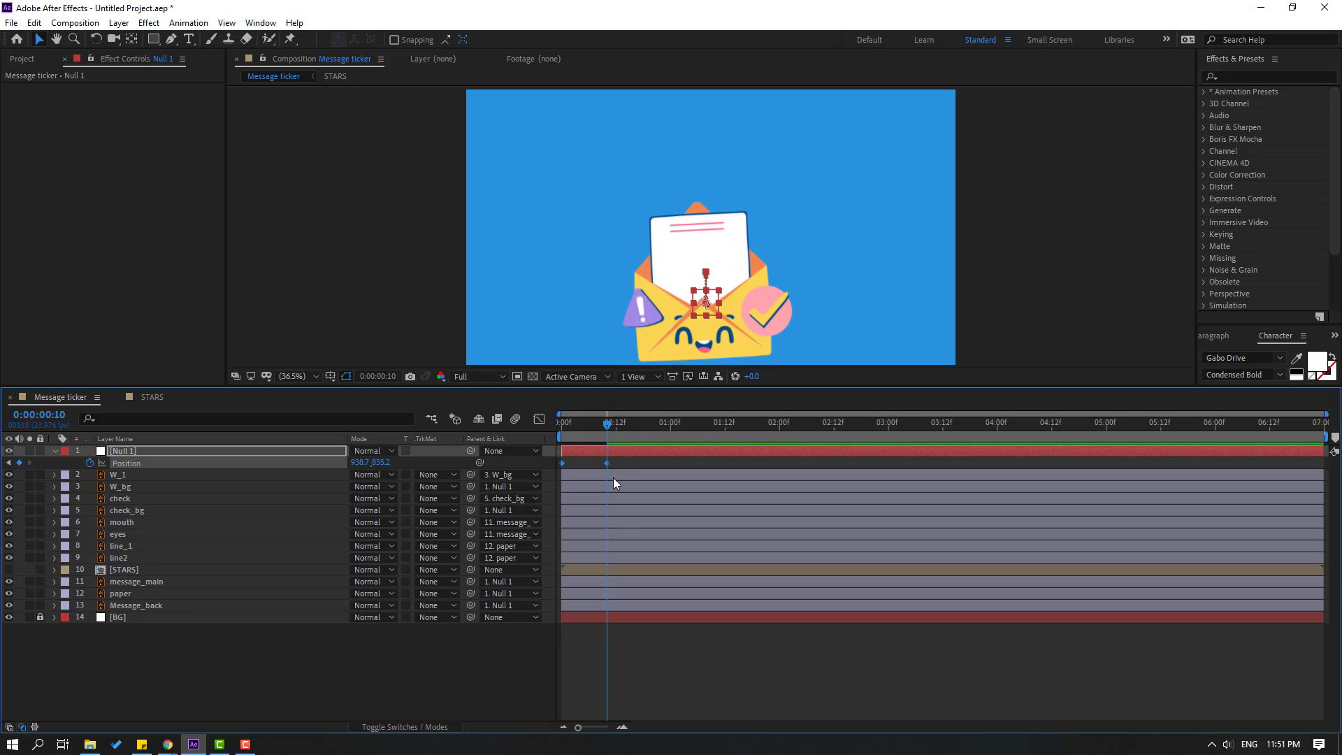
Step: Set a Position keyframe for Null 1 at 0:00:00:23 with the value 938.7, 542.2
mouse_move(604, 426)
left_mouse_down()
mouse_move(547, 429)
mouse_move(605, 432)
left_mouse_up()
left_click(624, 464)
key("space")
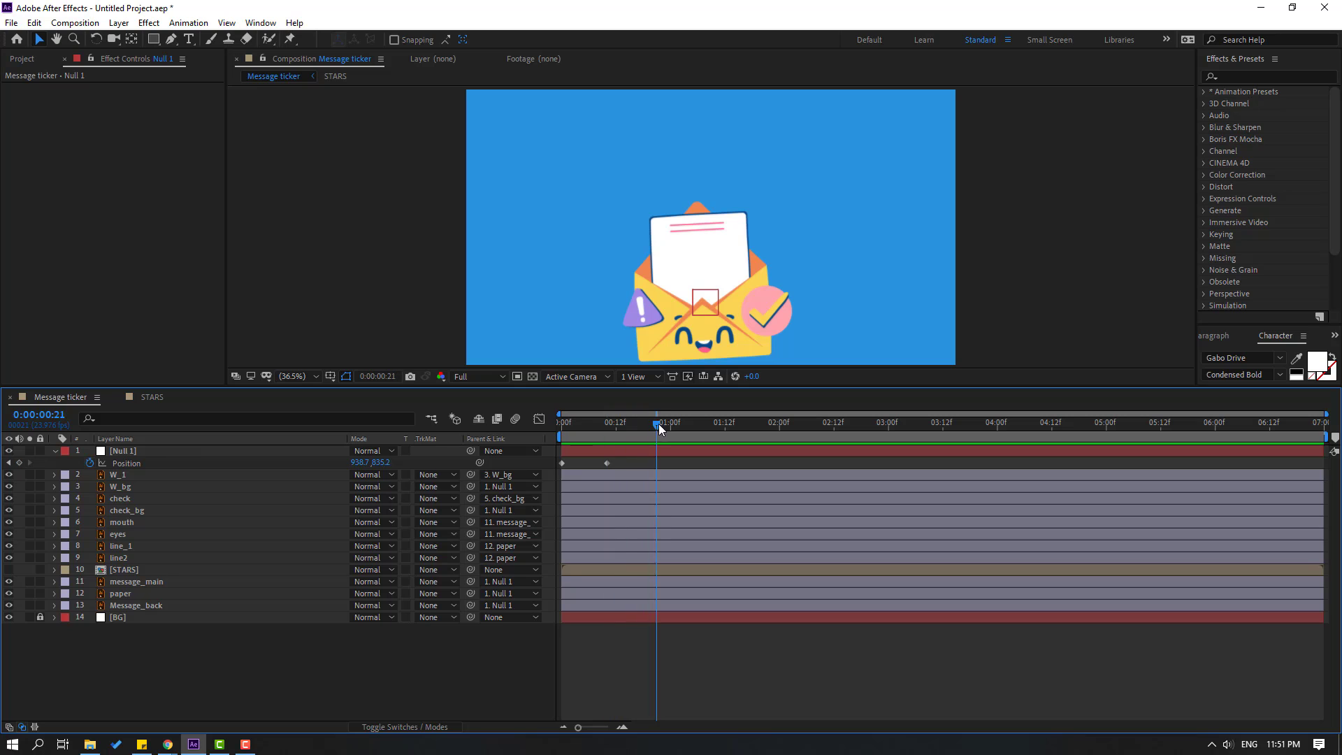
left_click_drag(382, 463, 170, 475)
left_click(713, 449)
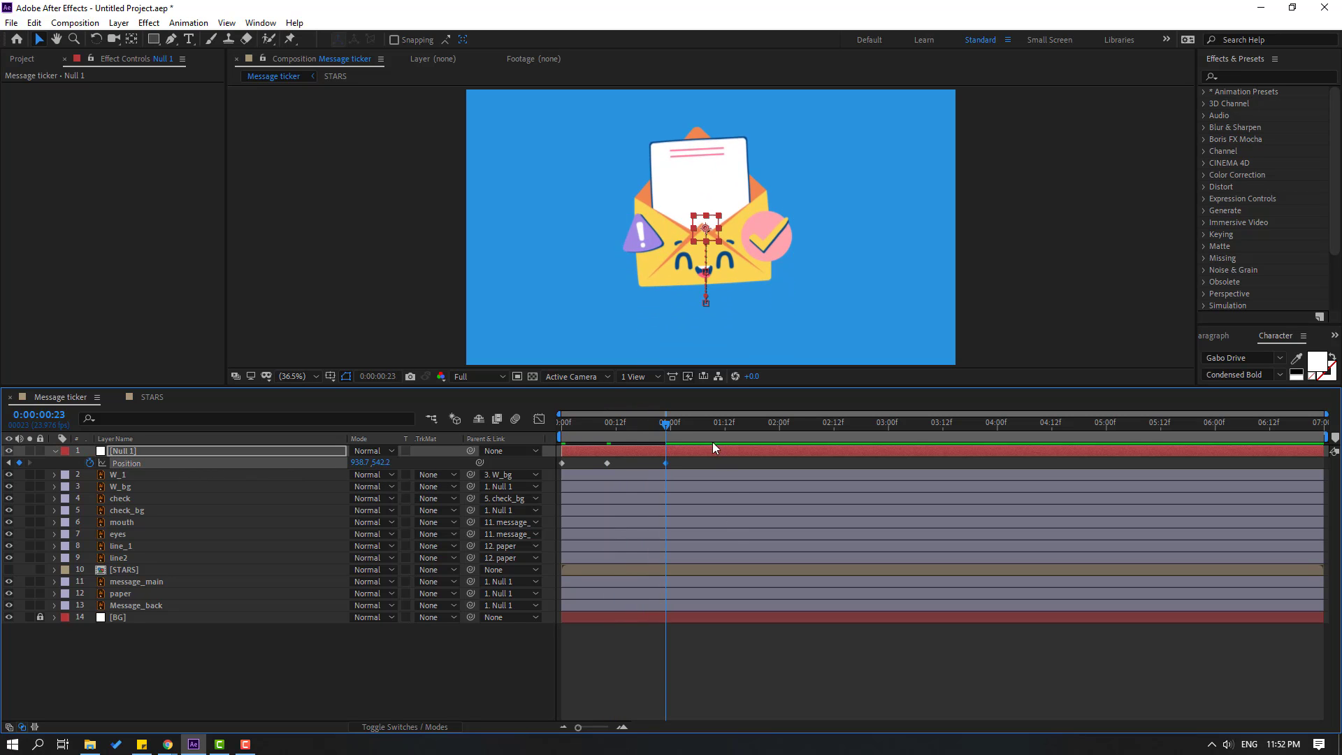
Step: Copy Null 1's first Position keyframe and paste it at 0:00:01:10
left_click_drag(681, 427, 716, 428)
left_click_drag(577, 464, 546, 480)
key("ctrl+v")
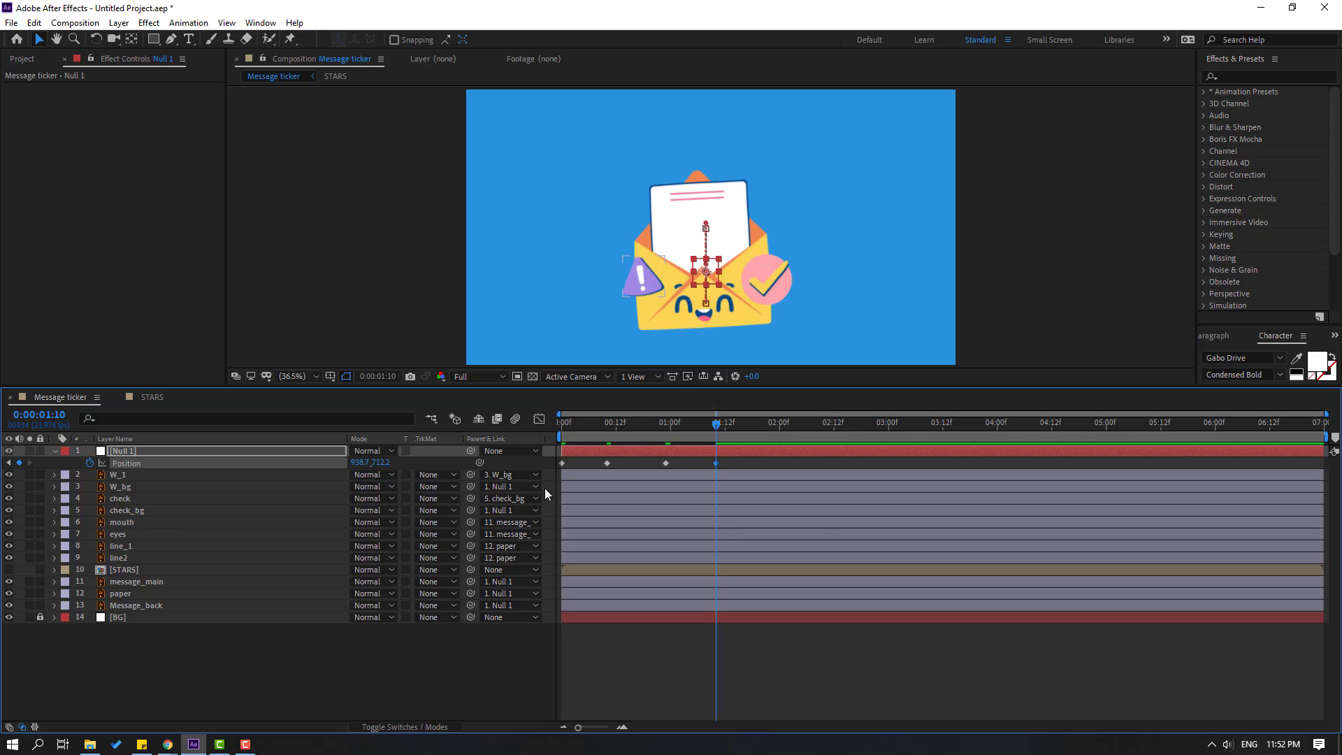
Step: End the work area at 0:00:02:00 and preview the envelope's bounce
left_click_drag(715, 426, 780, 425)
key("n")
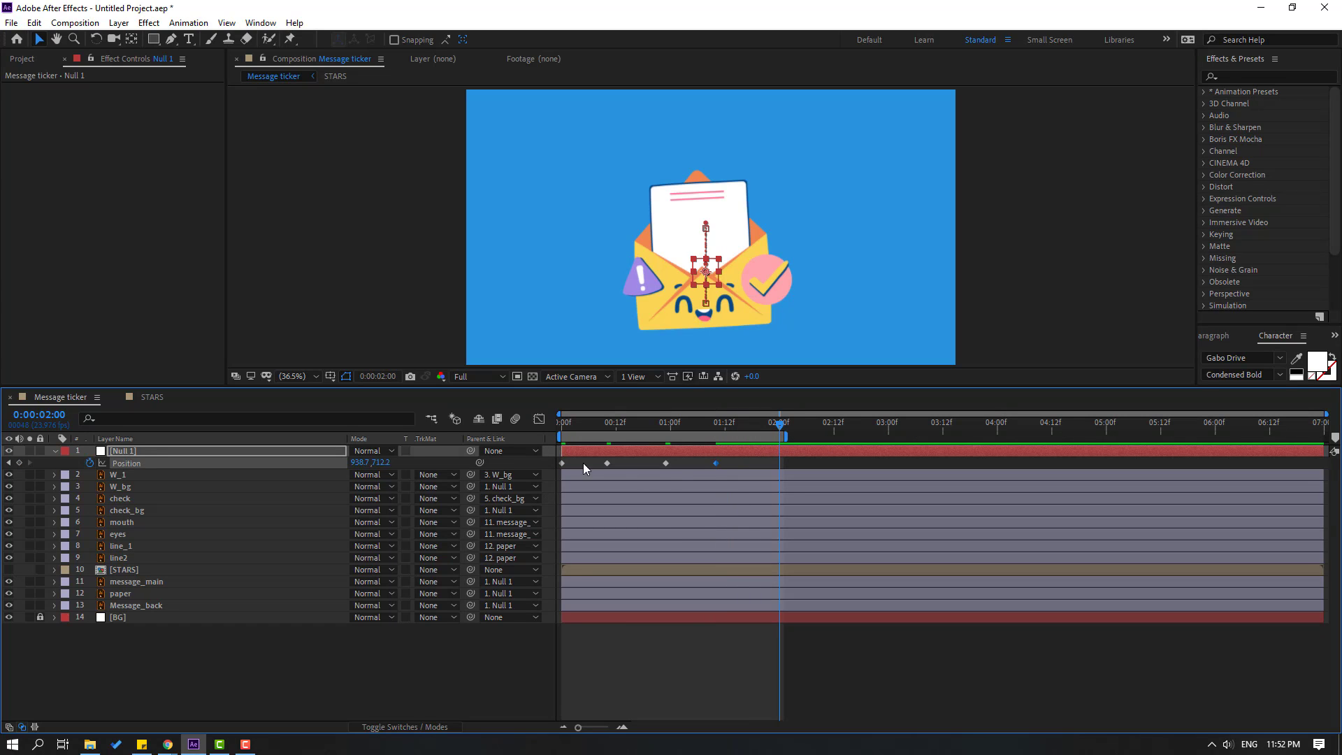
key("space")
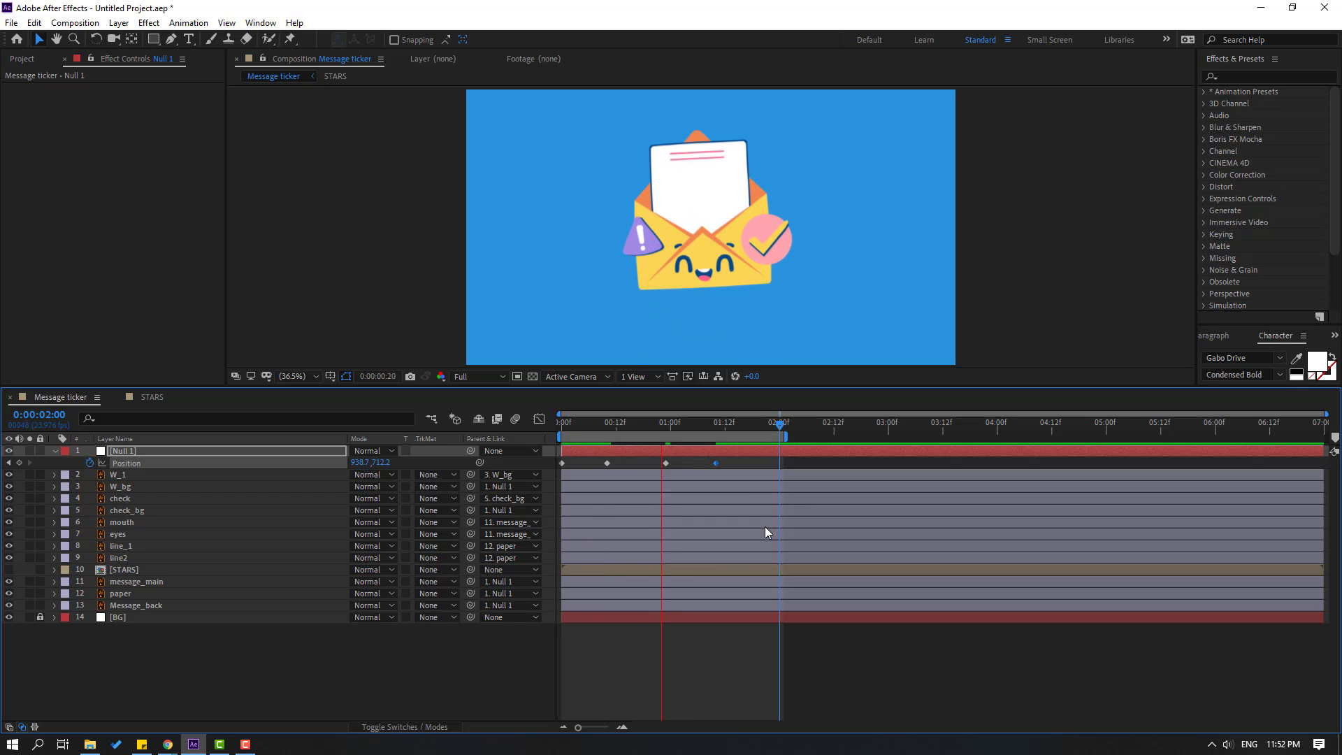
key("space")
Step: Apply Easy Ease to all four Position keyframes of Null 1
left_click_drag(737, 459, 559, 470)
right_click(563, 470)
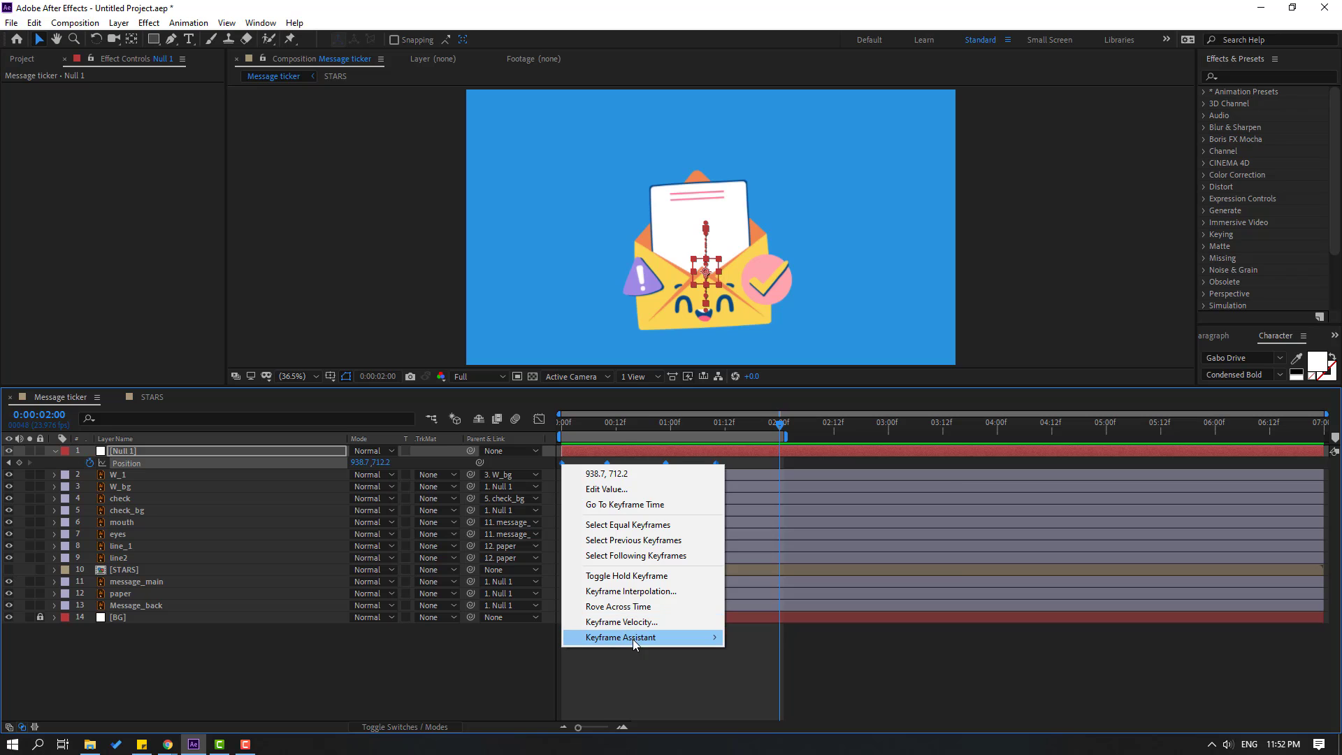
mouse_move(633, 637)
left_click(779, 549)
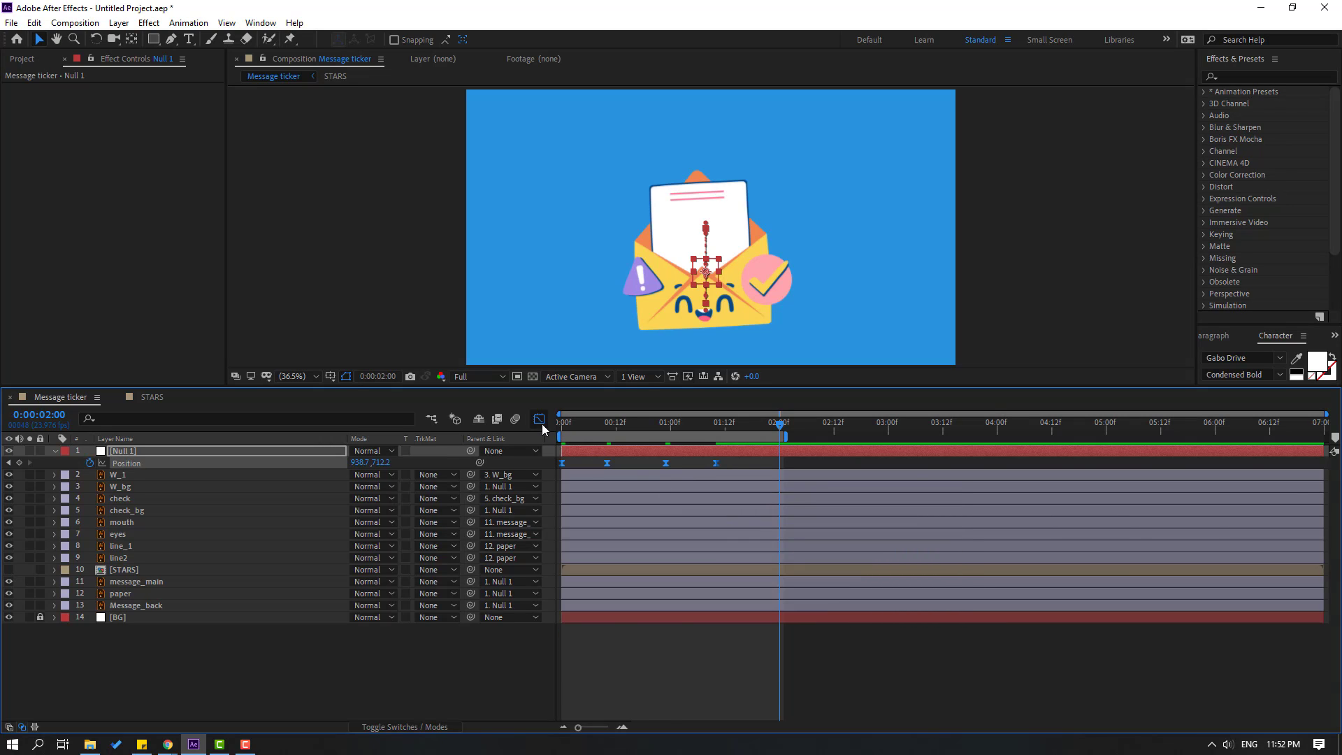
Step: Lengthen the easing on both sides of Null 1's third Position keyframe in the speed graph and preview the bounce
left_click(539, 419)
mouse_move(582, 669)
left_mouse_down()
mouse_move(535, 696)
mouse_move(587, 683)
left_mouse_up()
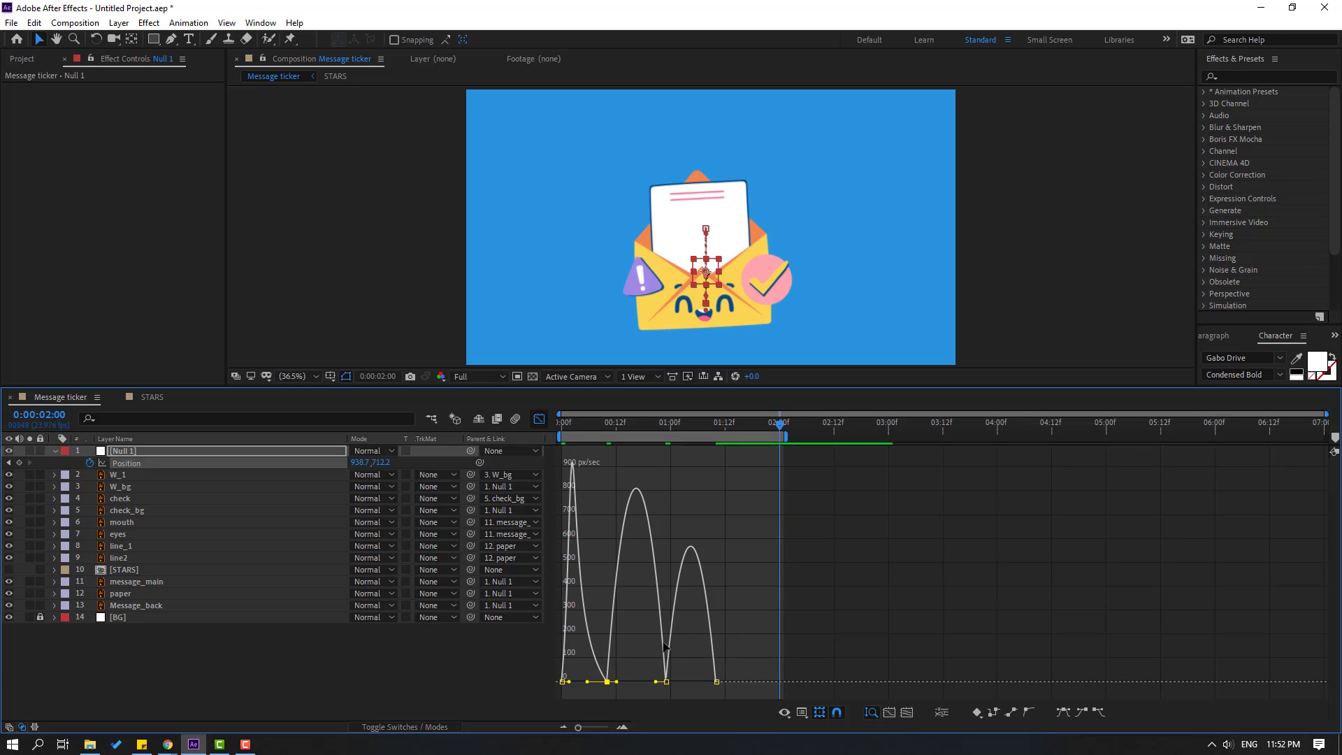
key("space")
key("space")
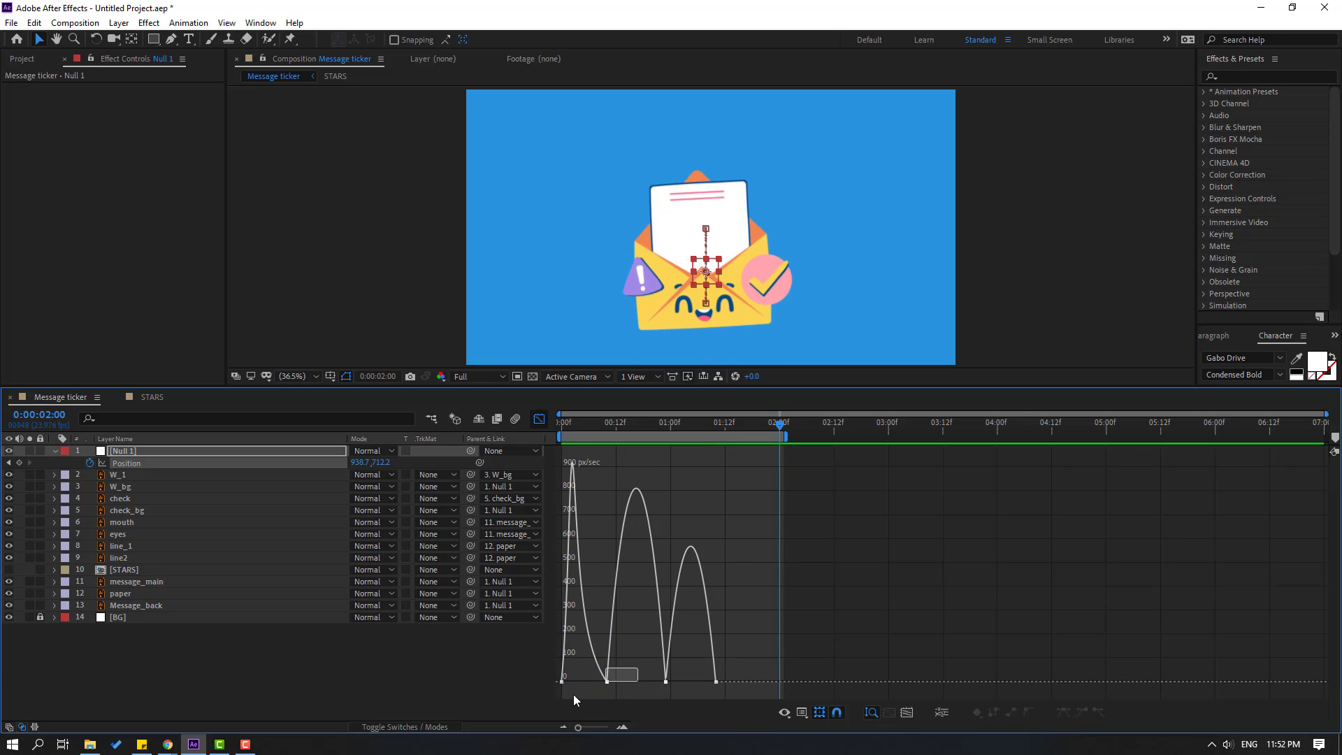
left_click(666, 682)
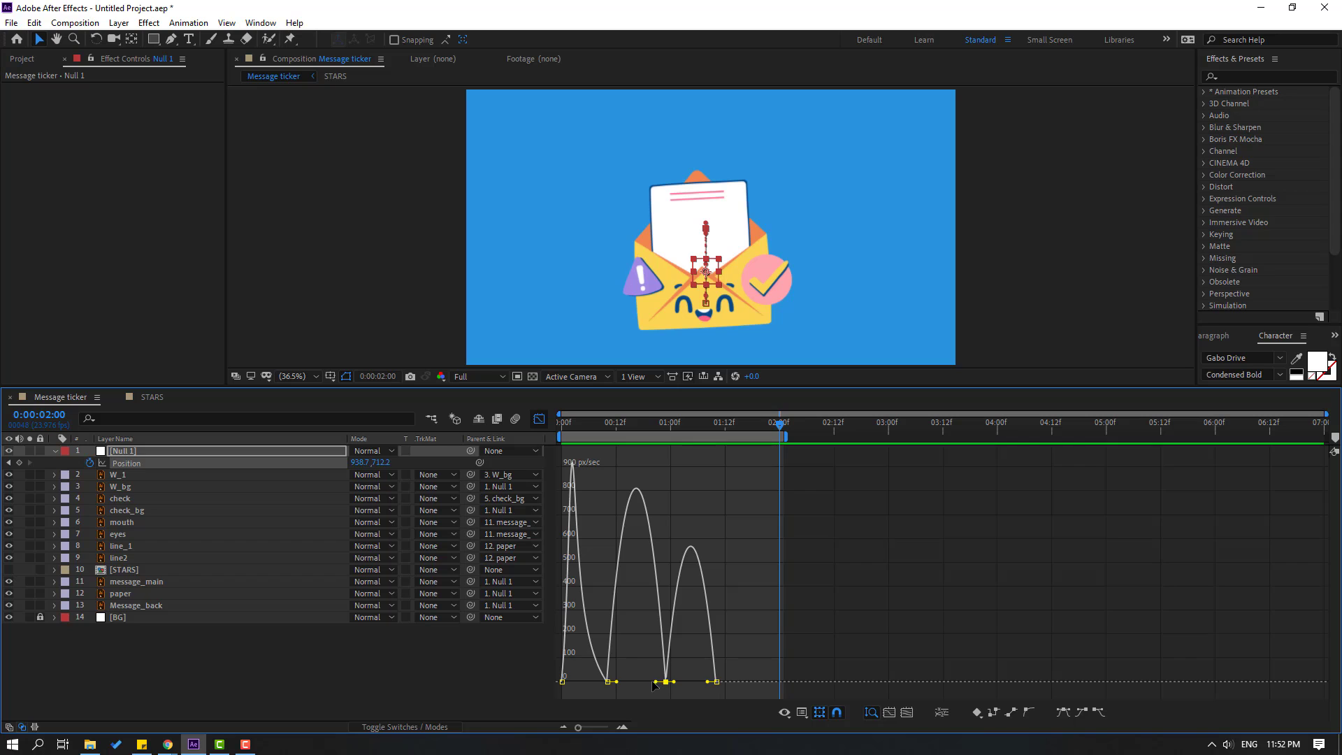
mouse_move(655, 682)
left_mouse_down()
mouse_move(691, 682)
mouse_move(628, 683)
mouse_move(639, 682)
left_mouse_up()
key("space")
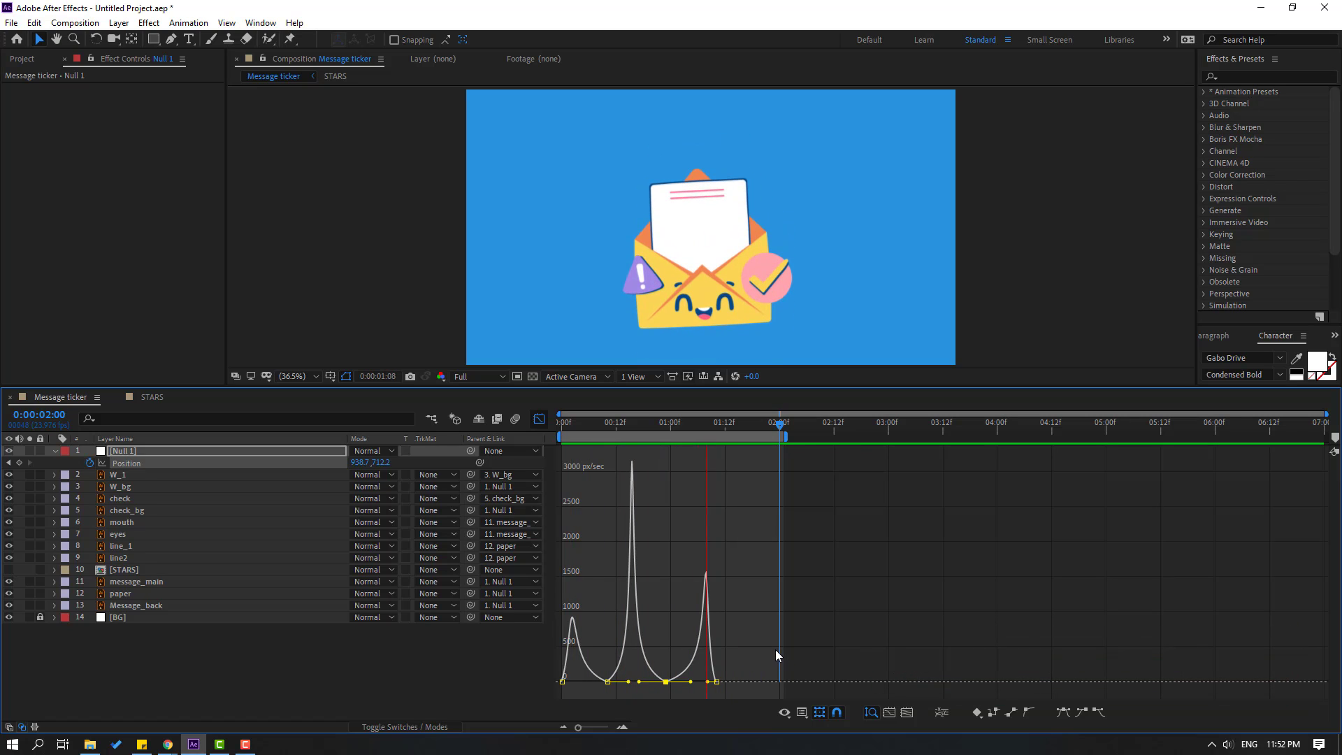
key("space")
left_click(539, 419)
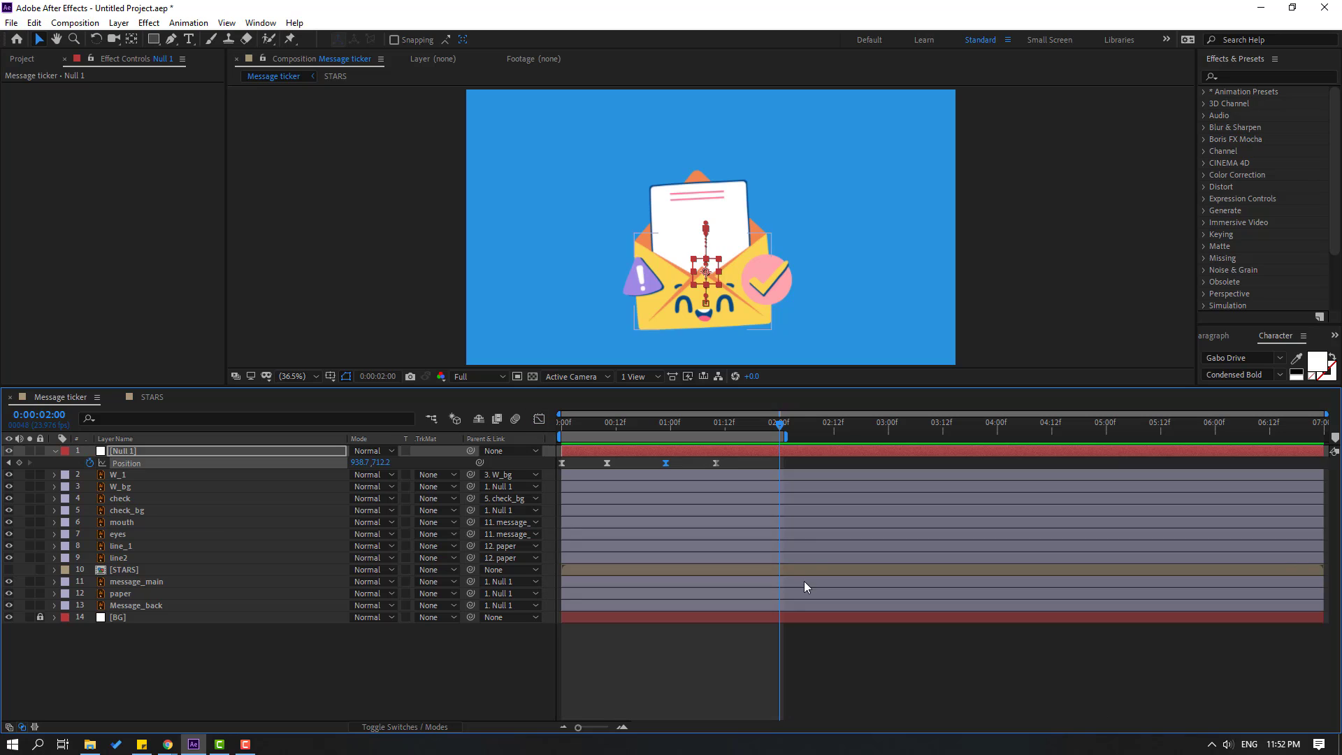
Step: Add a slightly raised Position keyframe for Null 1 at 0:00:01:13 with the value 938.7, 688.2
left_click_drag(712, 424, 718, 425)
key("Page_Down")
key("Page_Down")
key("Page_Down")
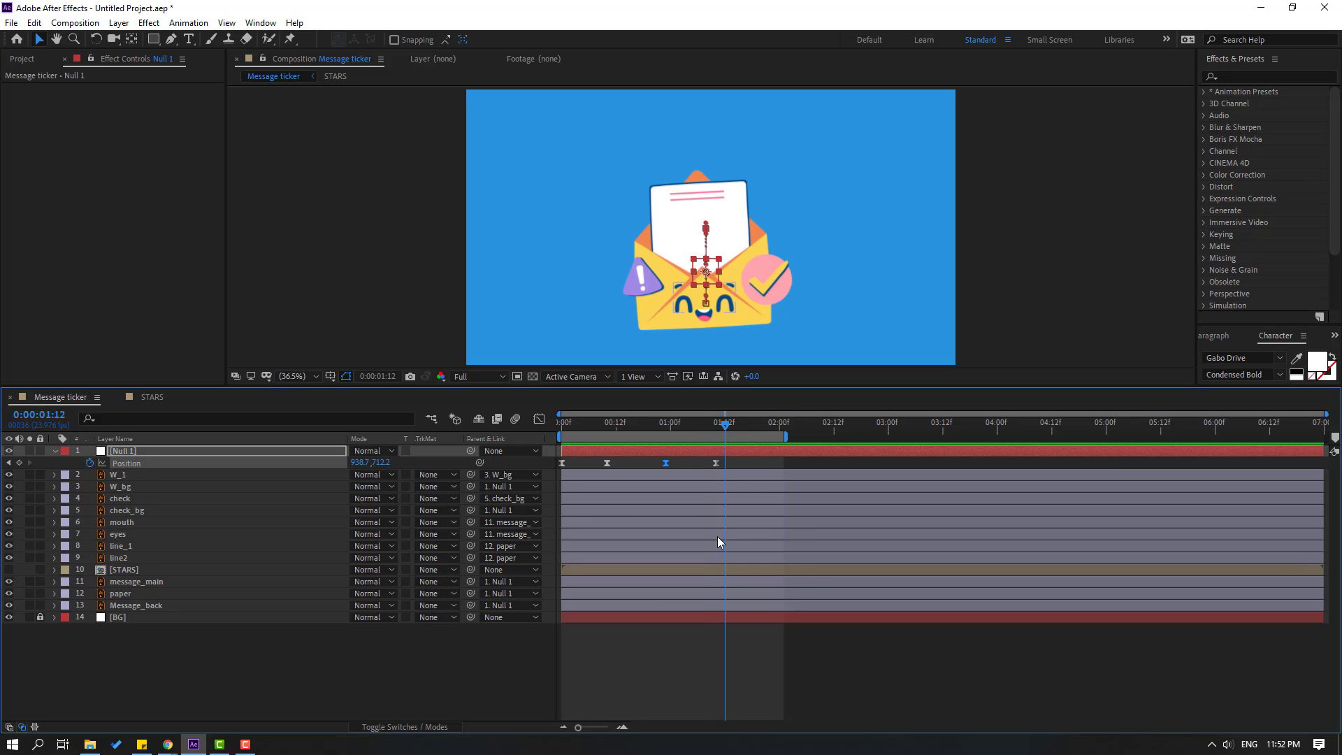
left_click(130, 454)
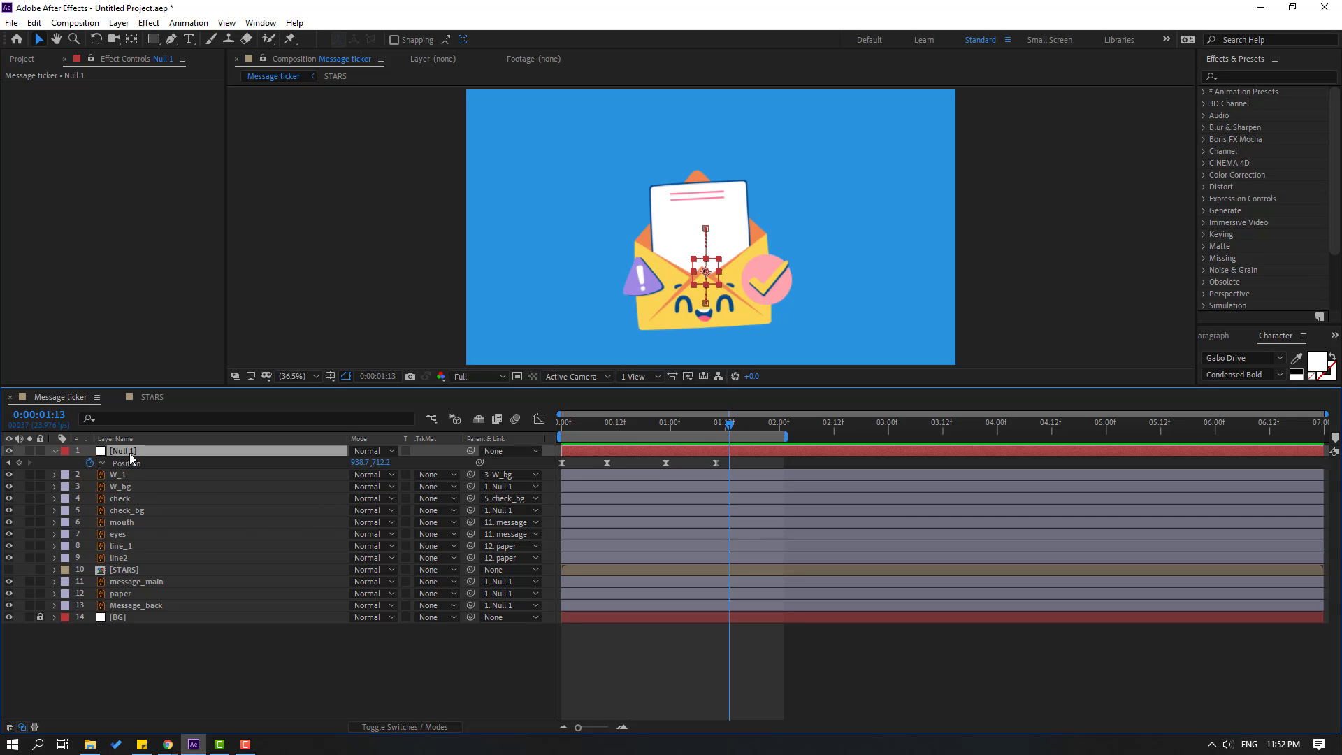
key("Up")
key("Up")
key("Up")
key("Up")
key("Up")
key("Up")
key("Up")
key("Up")
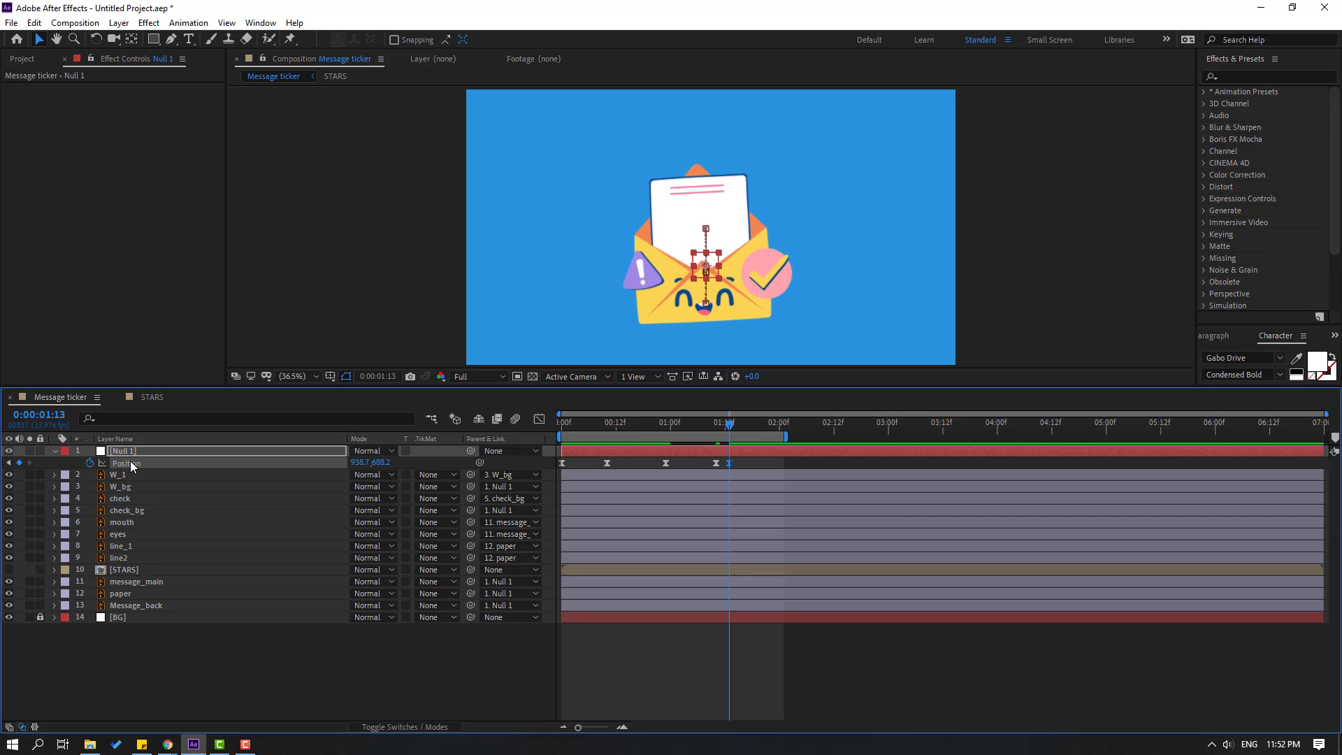
Step: Add a Position keyframe for Null 1 at 0:00:01:16 that lowers it to 938.7, 712.2
key("Page_Down")
key("Page_Down")
key("Page_Down")
key("Down")
key("Down")
key("Down")
key("Down")
key("Down")
key("Down")
key("Down")
key("Down")
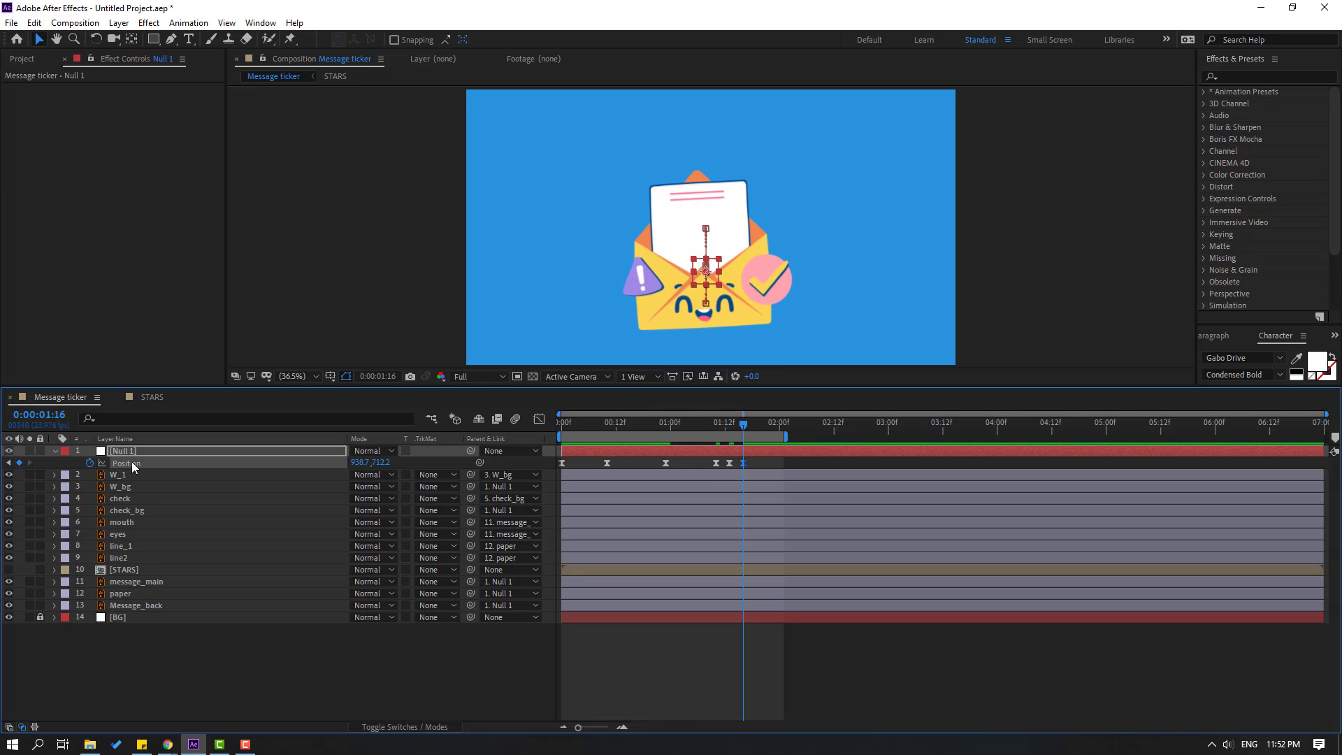
Step: Space out Null 1's last two Position keyframes to about 0:00:01:17 and 0:00:02:00, and preview the bounce
key("space")
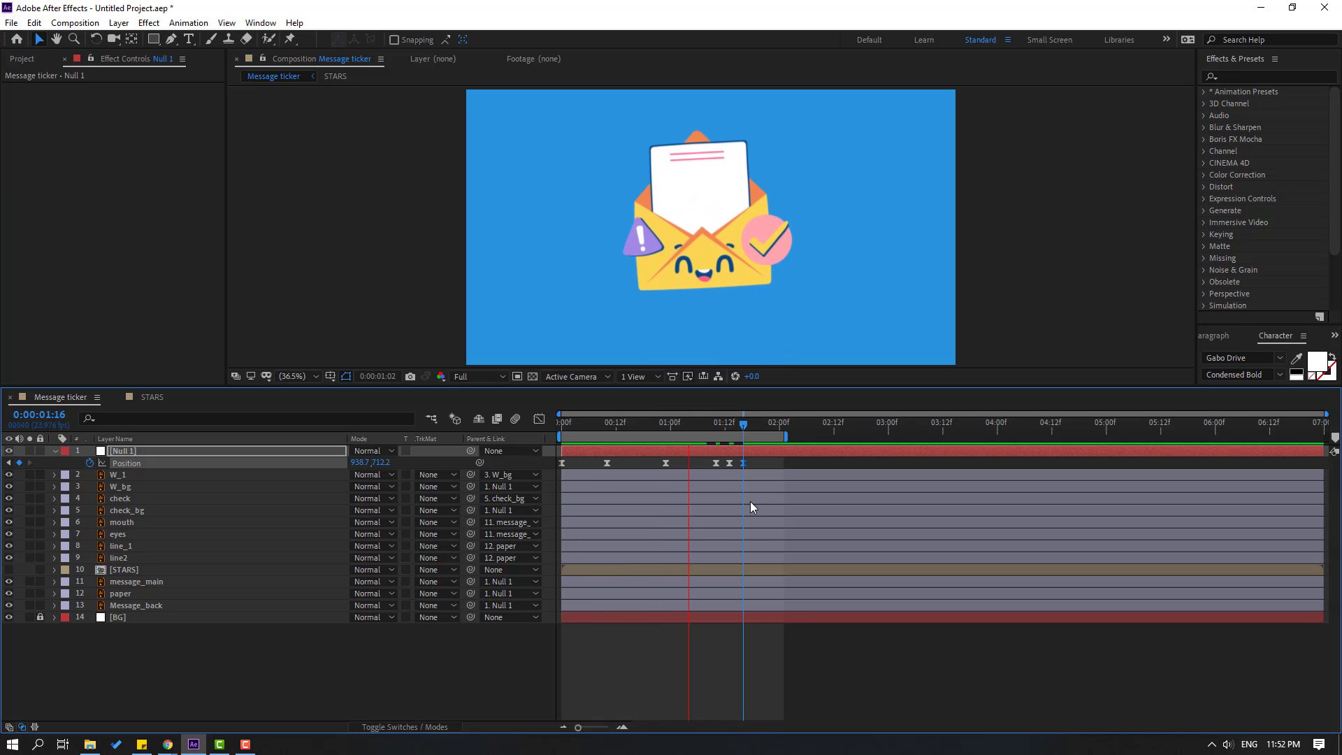
key("space")
left_click_drag(760, 468, 800, 437)
key("space")
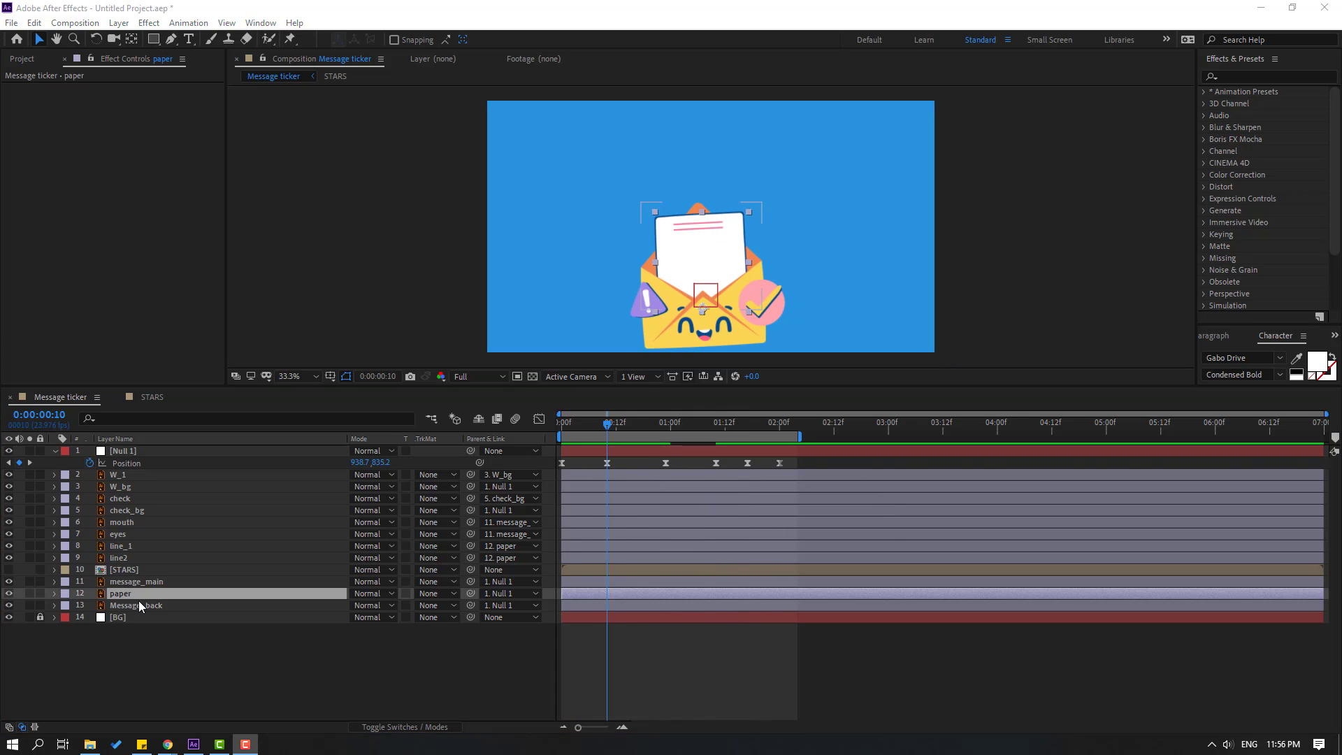
Step: Keyframe the paper layer's Position at 0:00:00:10 and raise it to 35.4, -63.8 at 0:00:00:23
key("p")
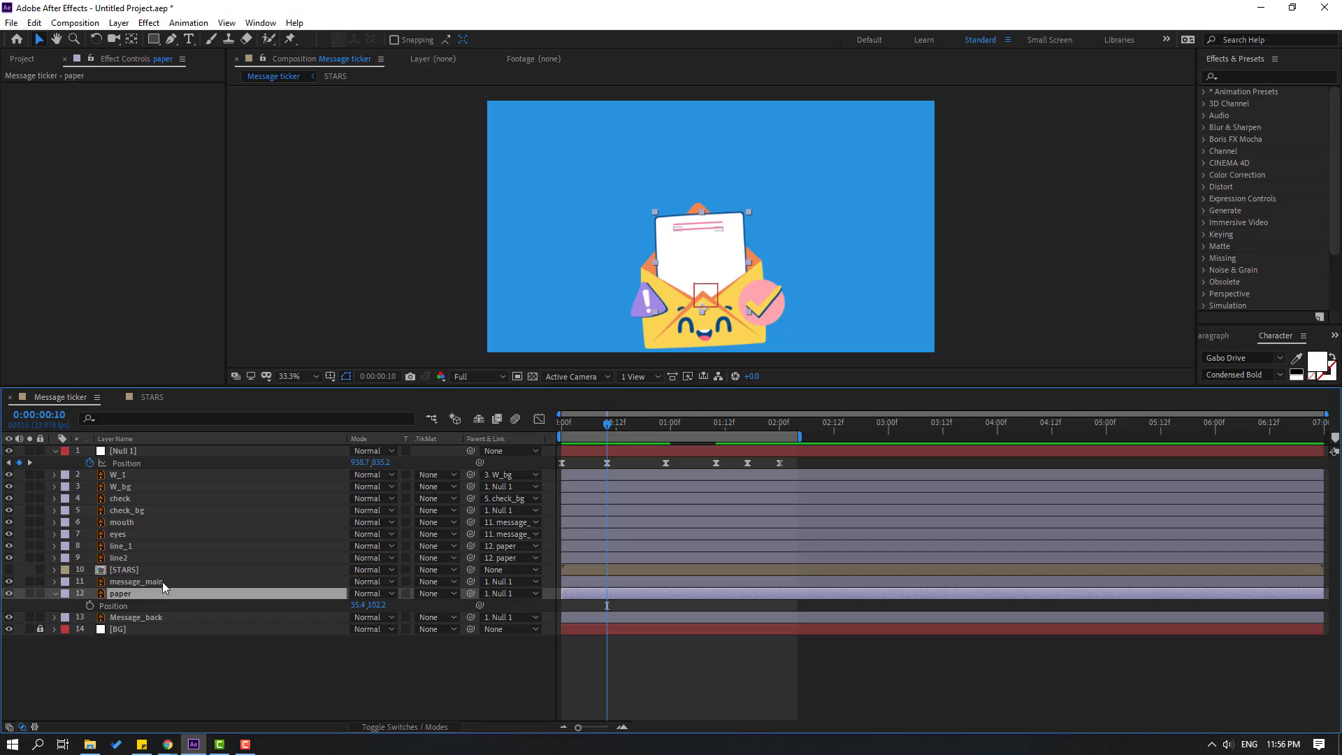
left_click(89, 606)
left_click_drag(610, 424, 666, 425)
left_click_drag(378, 607, 264, 606)
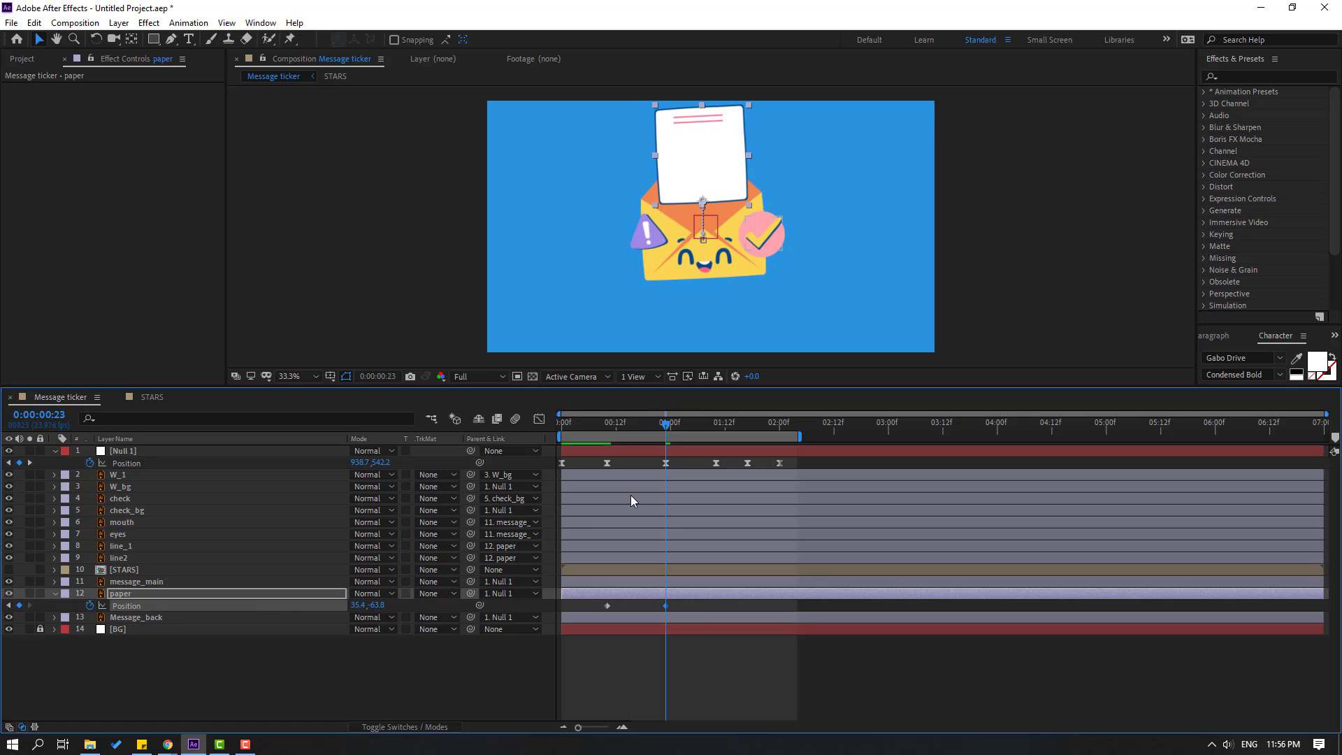
Step: Copy the paper layer's first Position keyframe, paste it at 0:00:01:10, and preview the motion
left_click_drag(676, 428, 717, 426)
left_click_drag(623, 605, 582, 618)
key("ctrl+c")
key("ctrl+v")
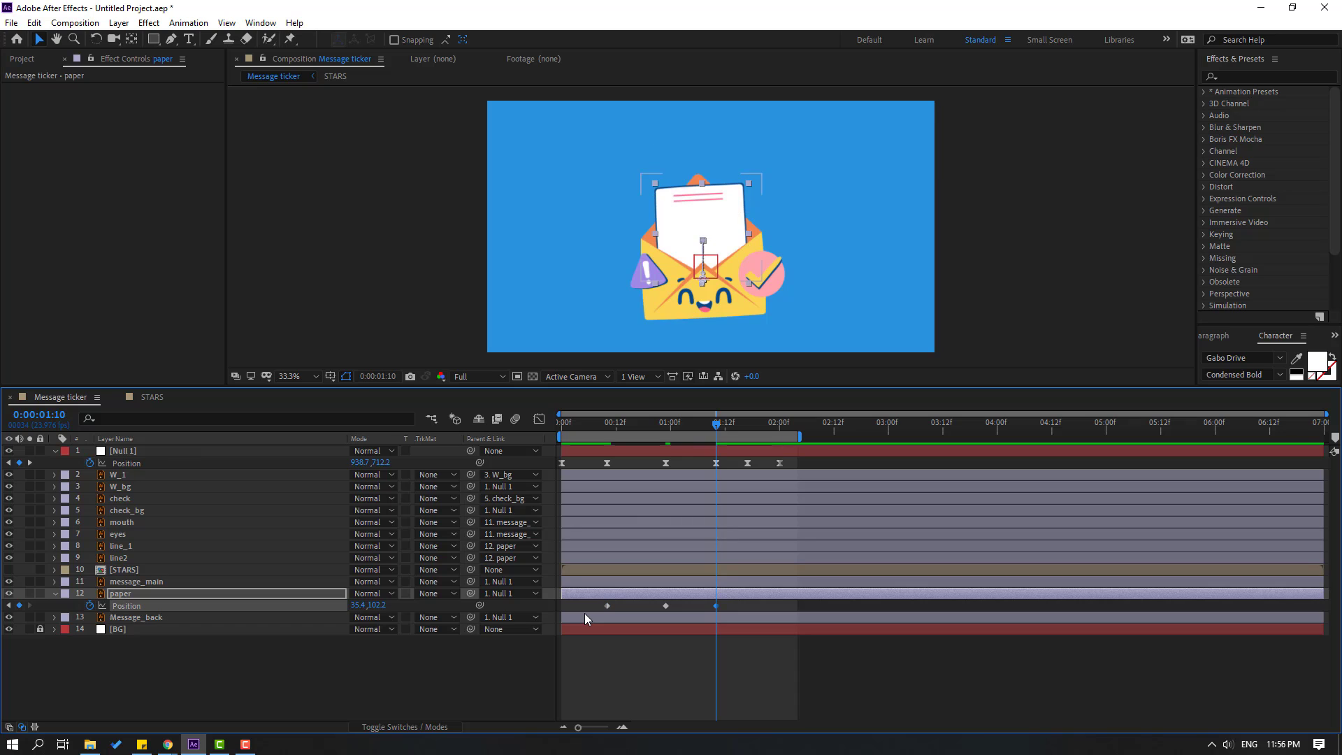
left_click(635, 657)
key("space")
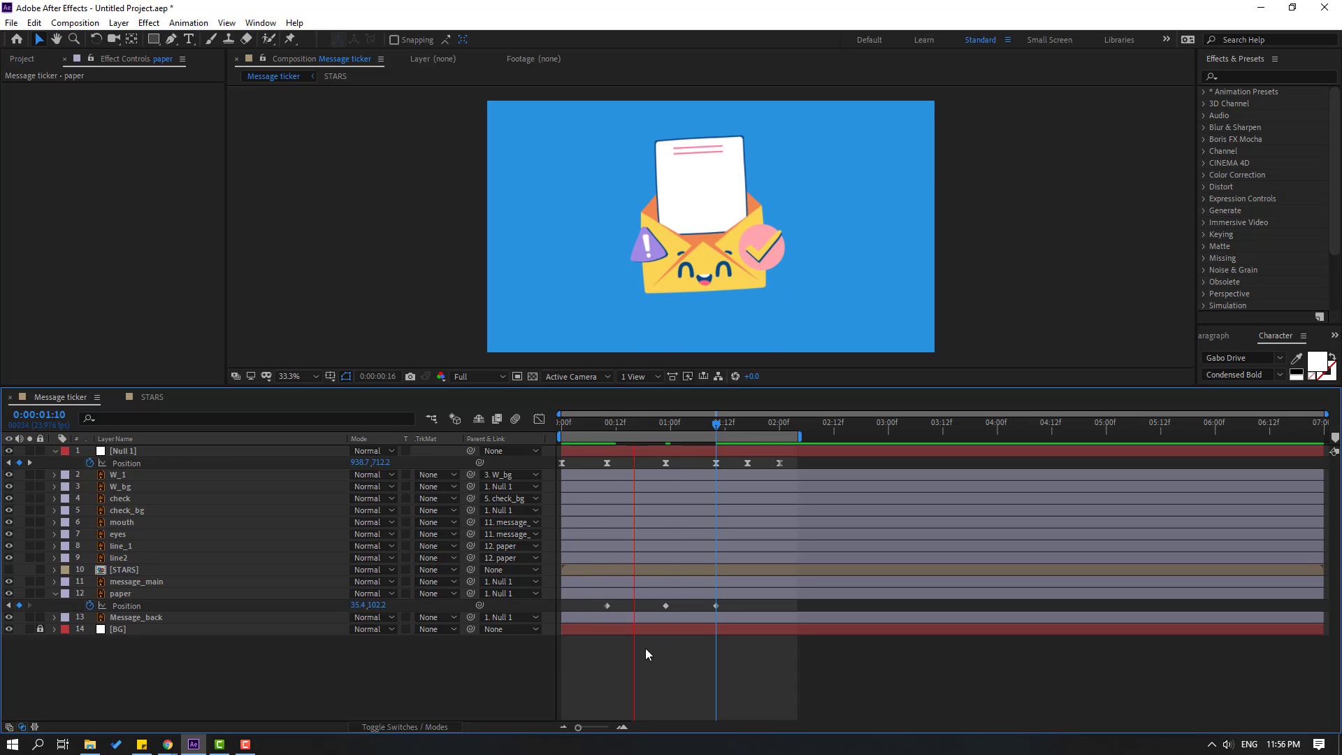
Step: Apply Easy Ease to all three Position keyframes of the paper layer
left_click(731, 607)
left_click_drag(732, 606, 587, 609)
right_click(608, 605)
mouse_move(745, 607)
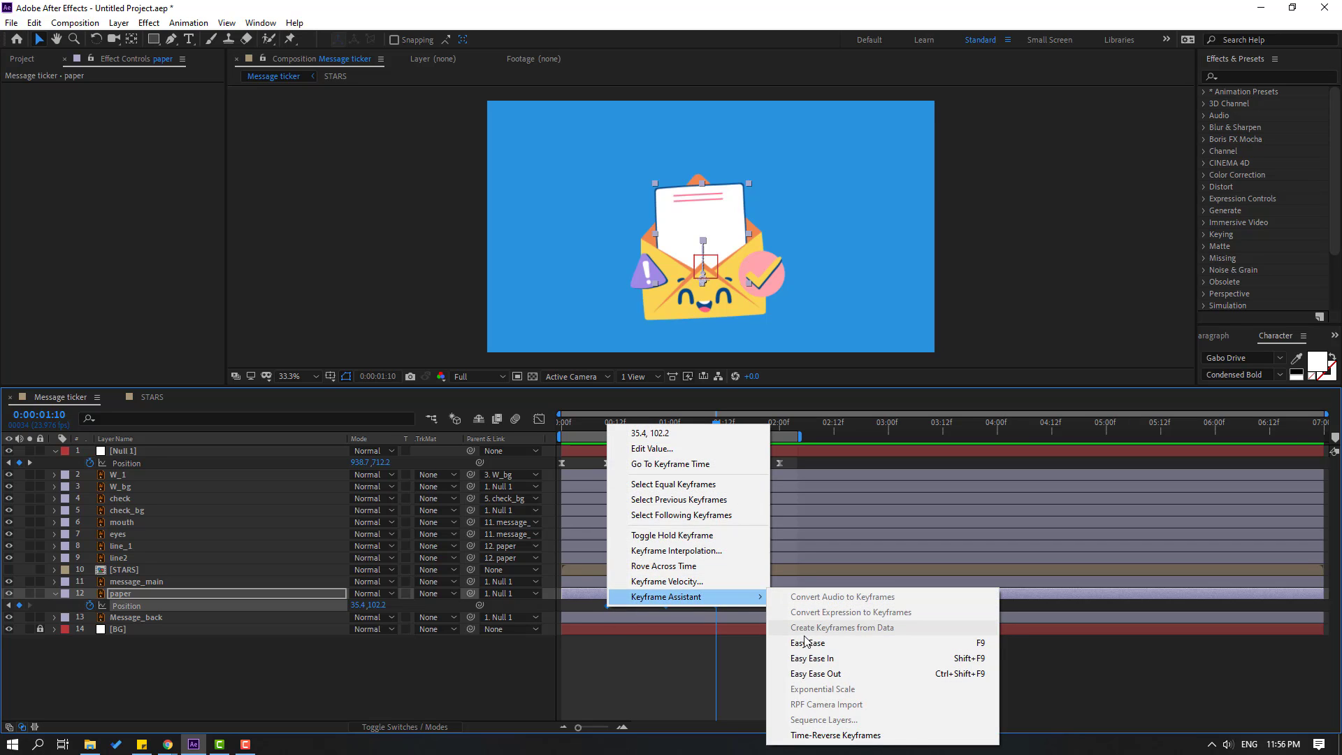
left_click(808, 643)
Step: Lengthen the easing on both sides of the paper layer's middle Position keyframe in the speed graph and preview
left_click(538, 419)
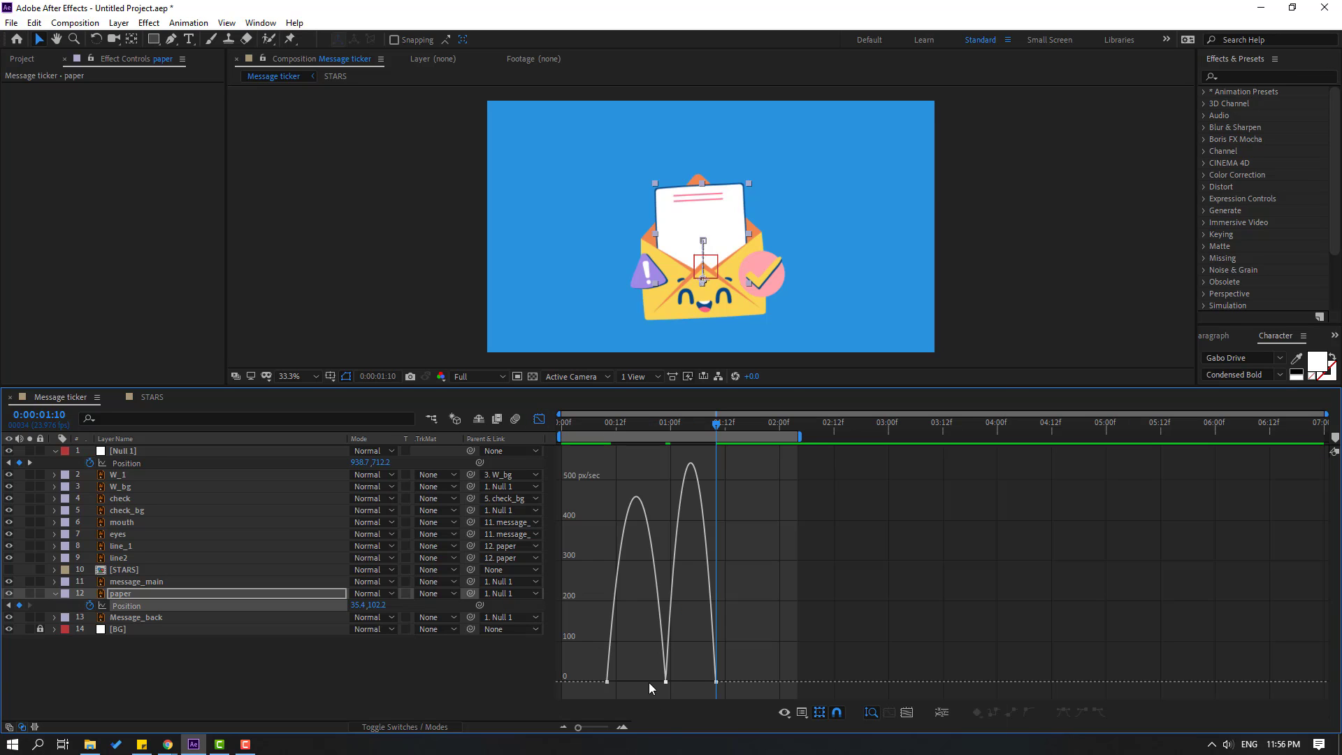
mouse_move(682, 672)
left_mouse_down()
mouse_move(642, 699)
mouse_move(636, 683)
mouse_move(705, 684)
left_mouse_up()
left_click(907, 611)
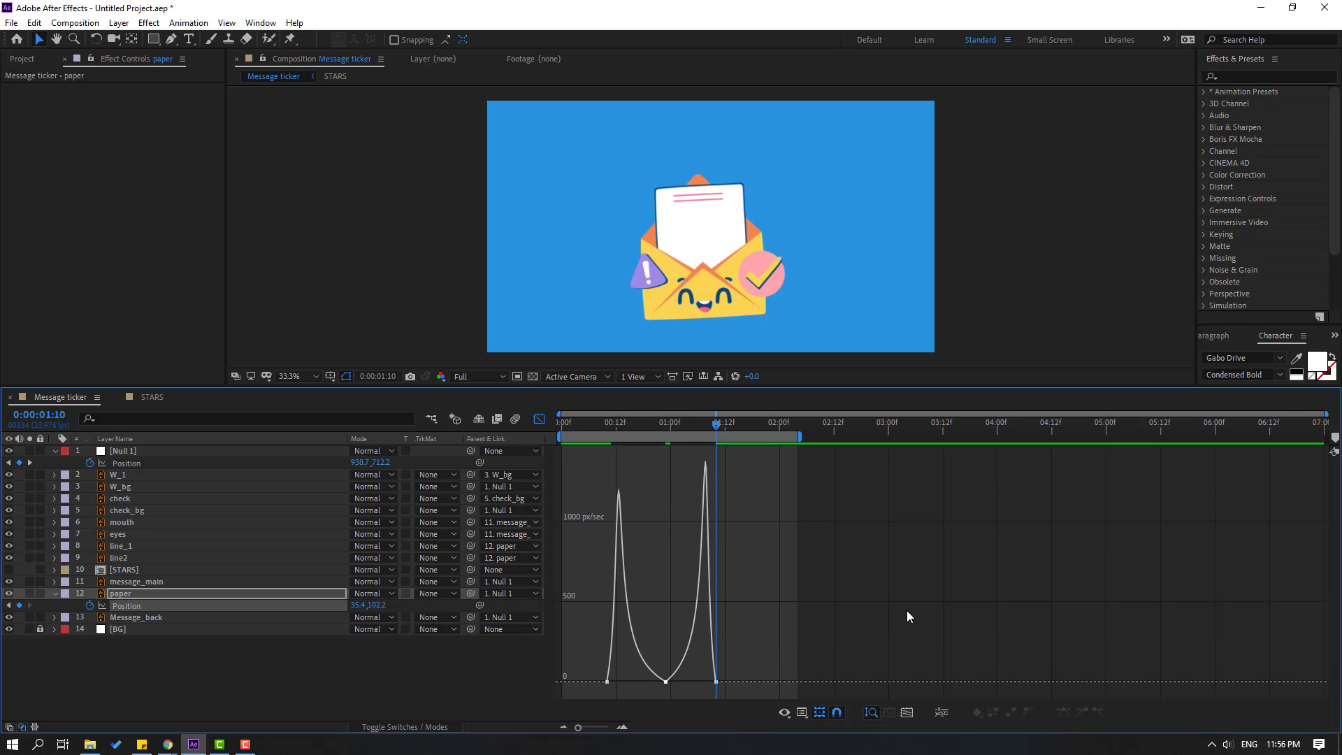
key("space")
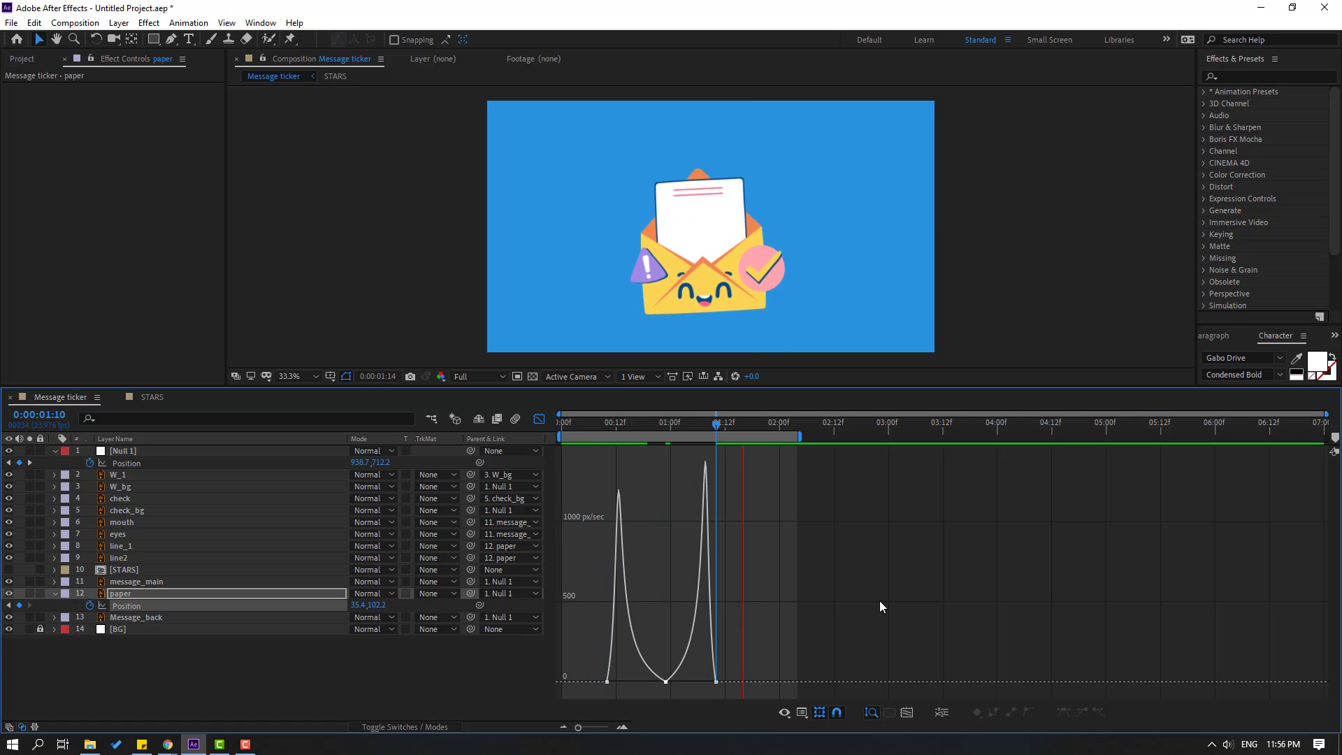
key("space")
Step: Delay the paper layer's Position keyframes by two frames so they start at 0:00:00:12, and preview
key("shift+F3")
left_click_drag(732, 602, 616, 607)
key("space")
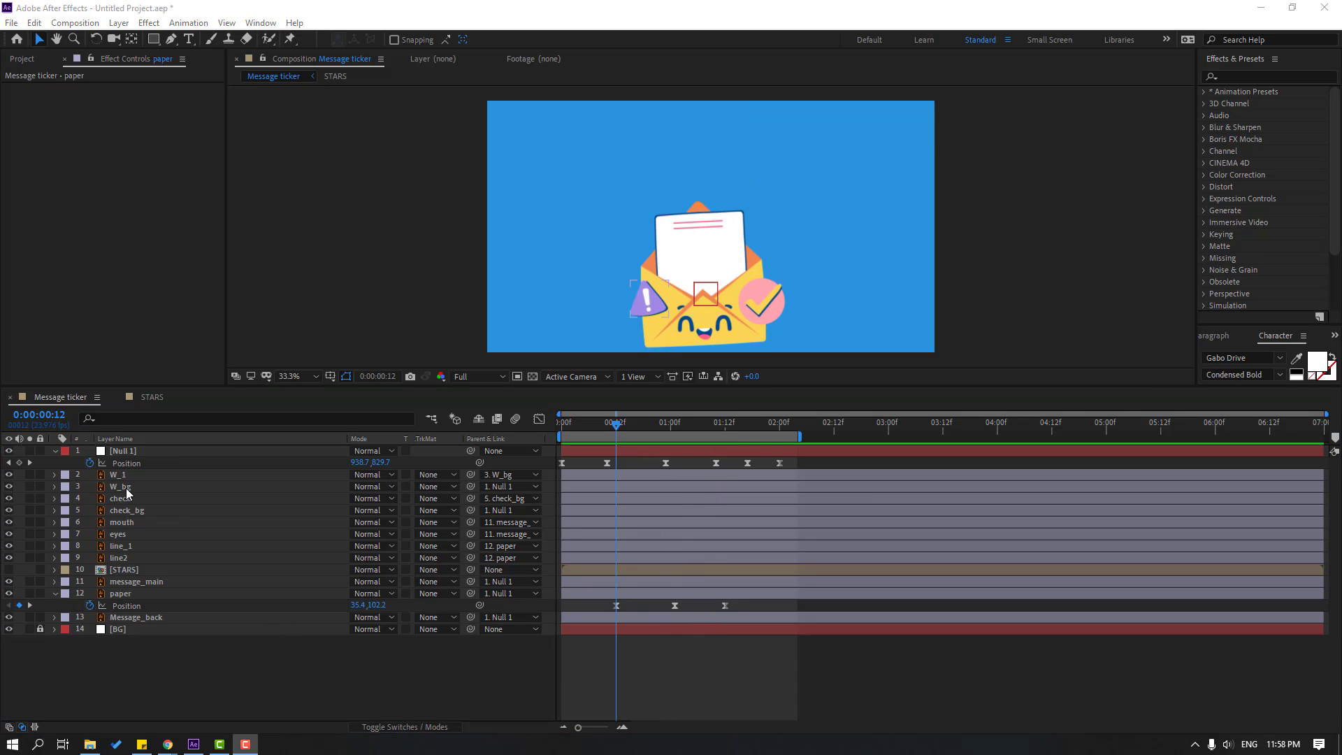
Step: Keyframe the W_bg layer's Position at 0:00:00:10 and add a raised Position keyframe at 0:00:00:23
left_click(131, 488)
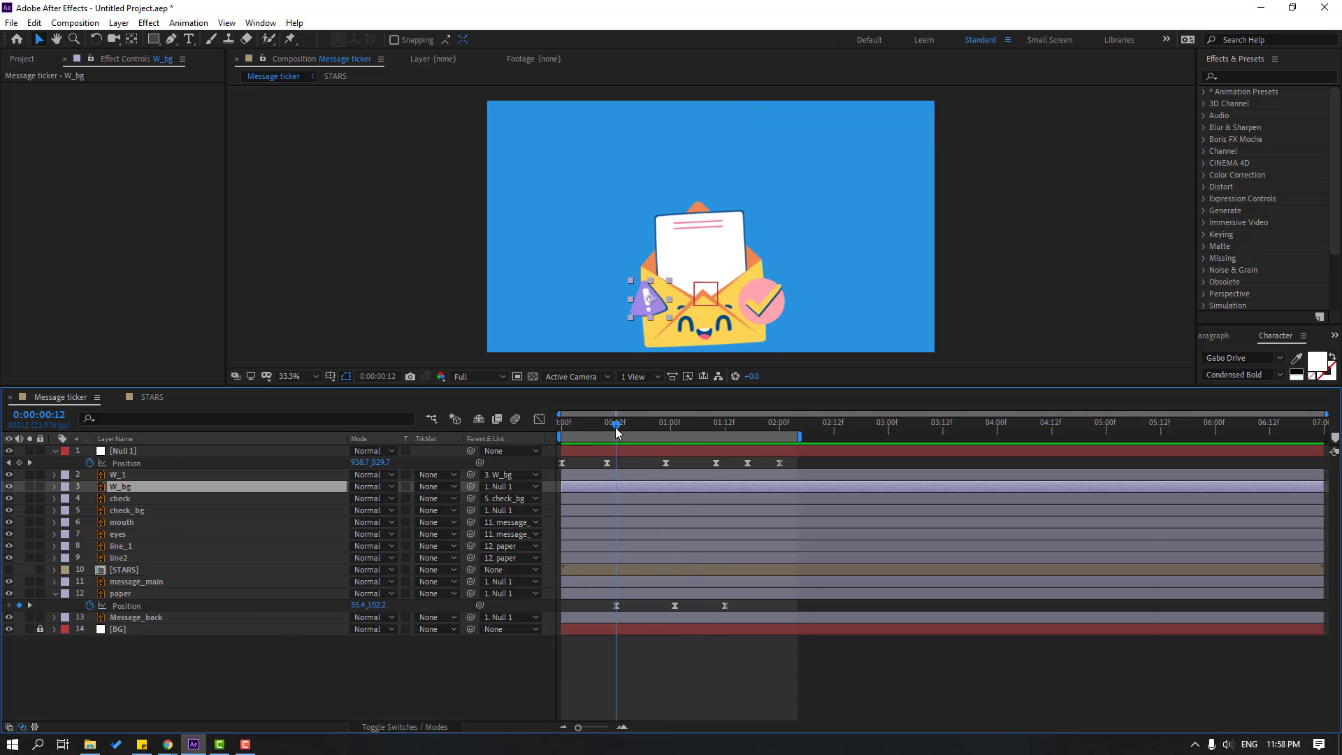
left_click_drag(618, 433, 609, 431)
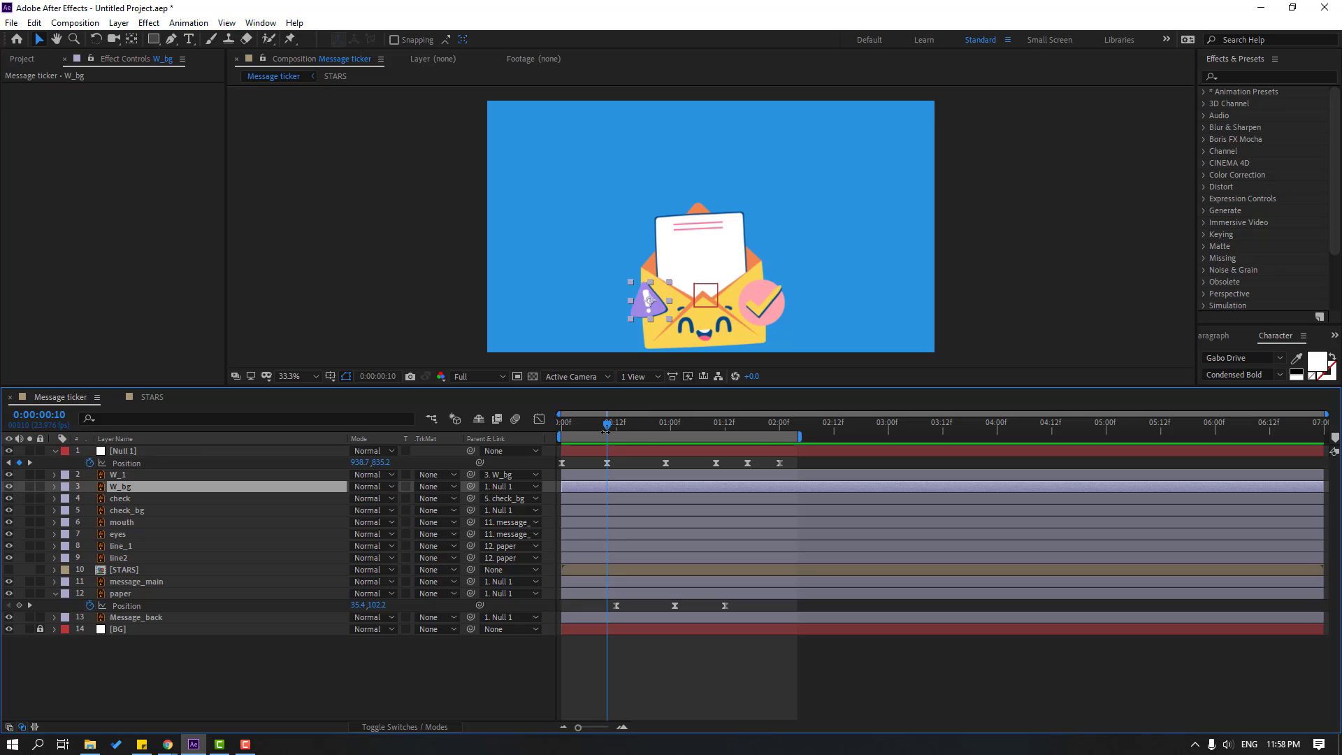
key("p")
left_click(92, 499)
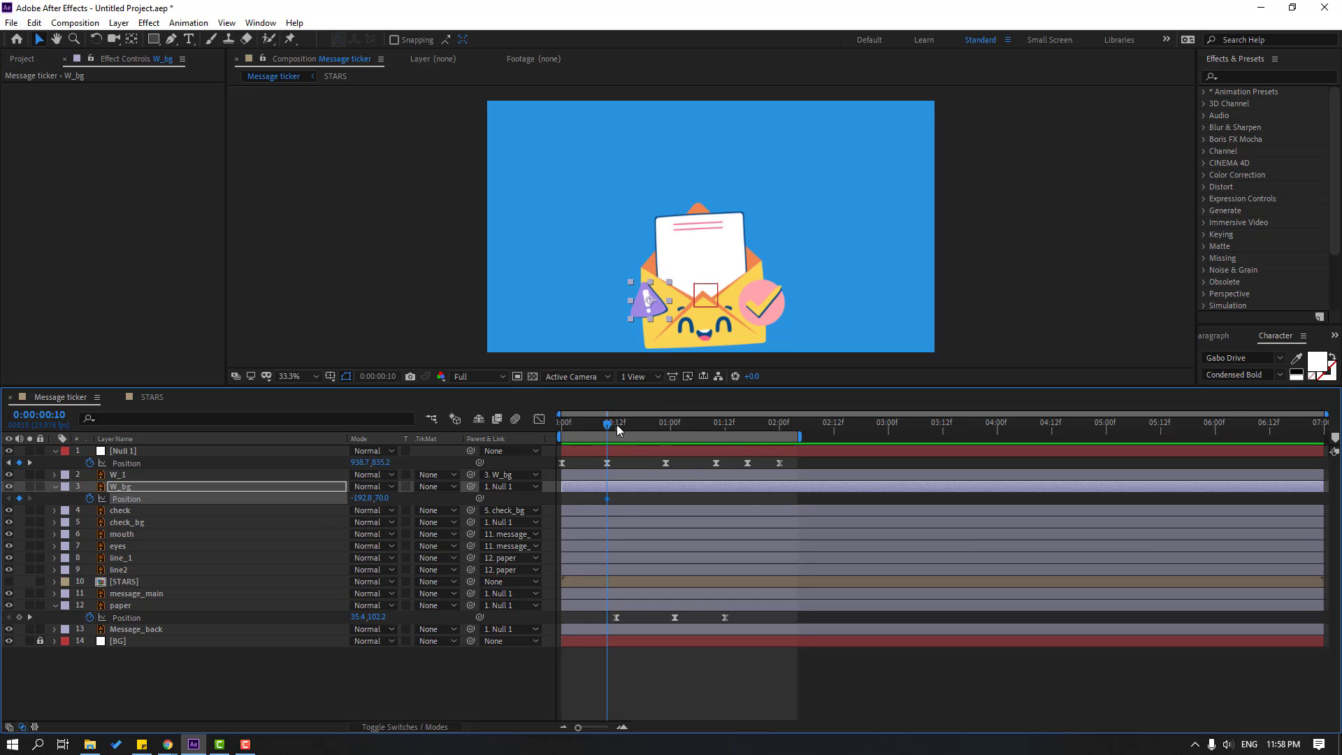
left_click_drag(618, 430, 668, 432)
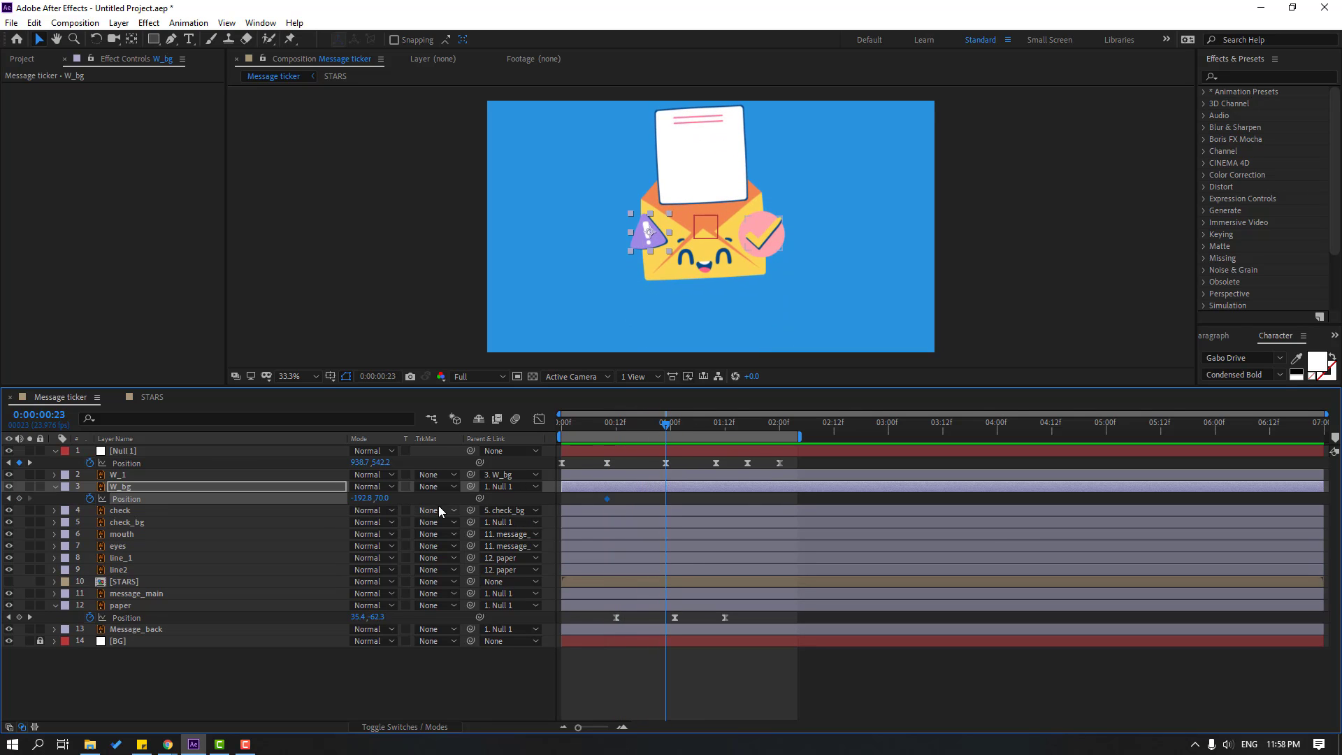
left_click_drag(383, 501, 345, 495)
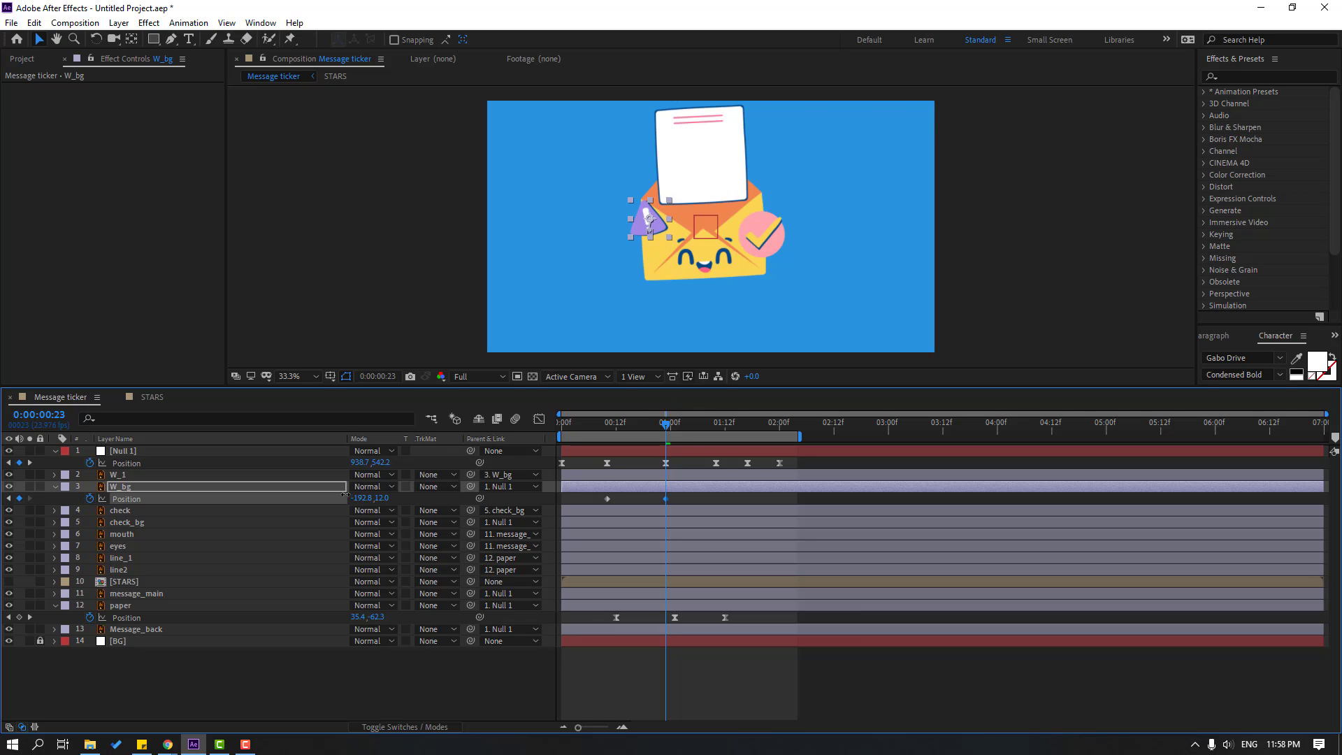
Step: Copy W_bg's first Position keyframe and paste it at 0:00:01:10
left_click_drag(674, 427, 718, 426)
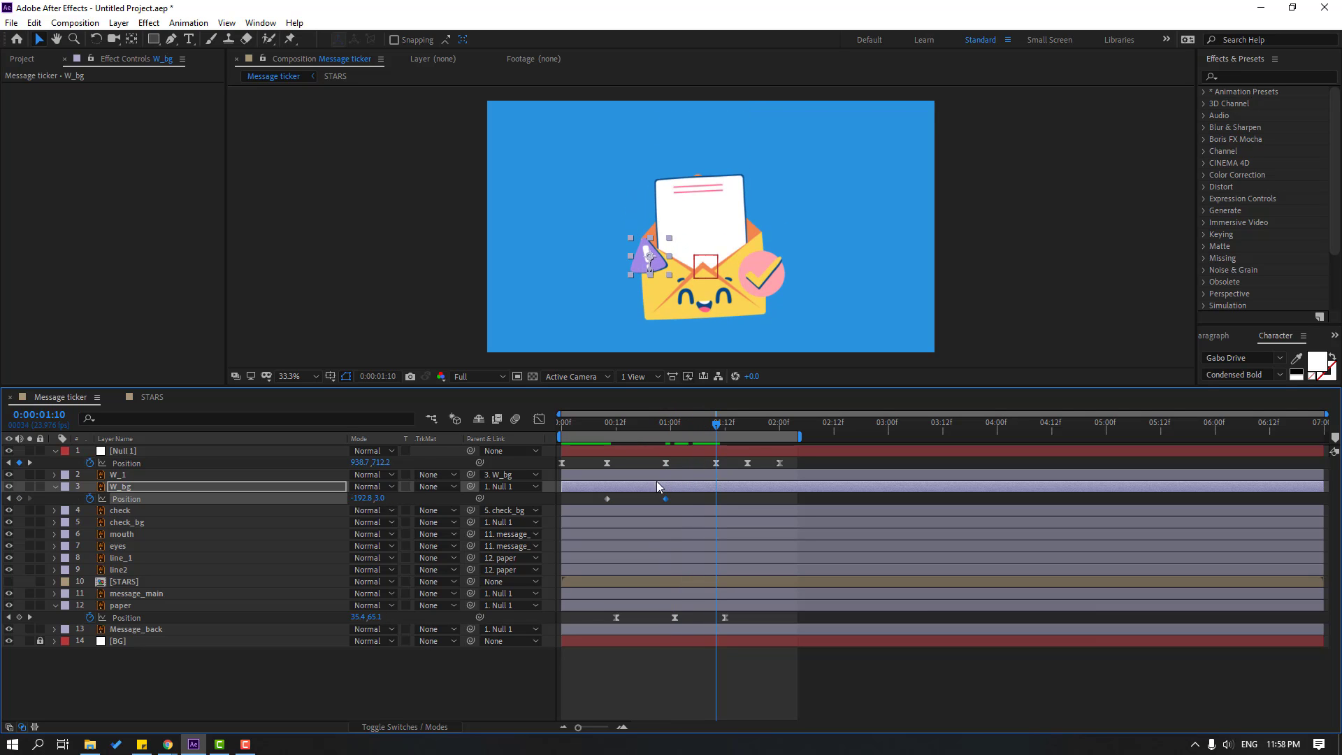
left_click(608, 498)
key("ctrl+c")
key("ctrl+v")
Step: Apply Easy Ease to all three Position keyframes of W_bg
left_click_drag(725, 502, 602, 511)
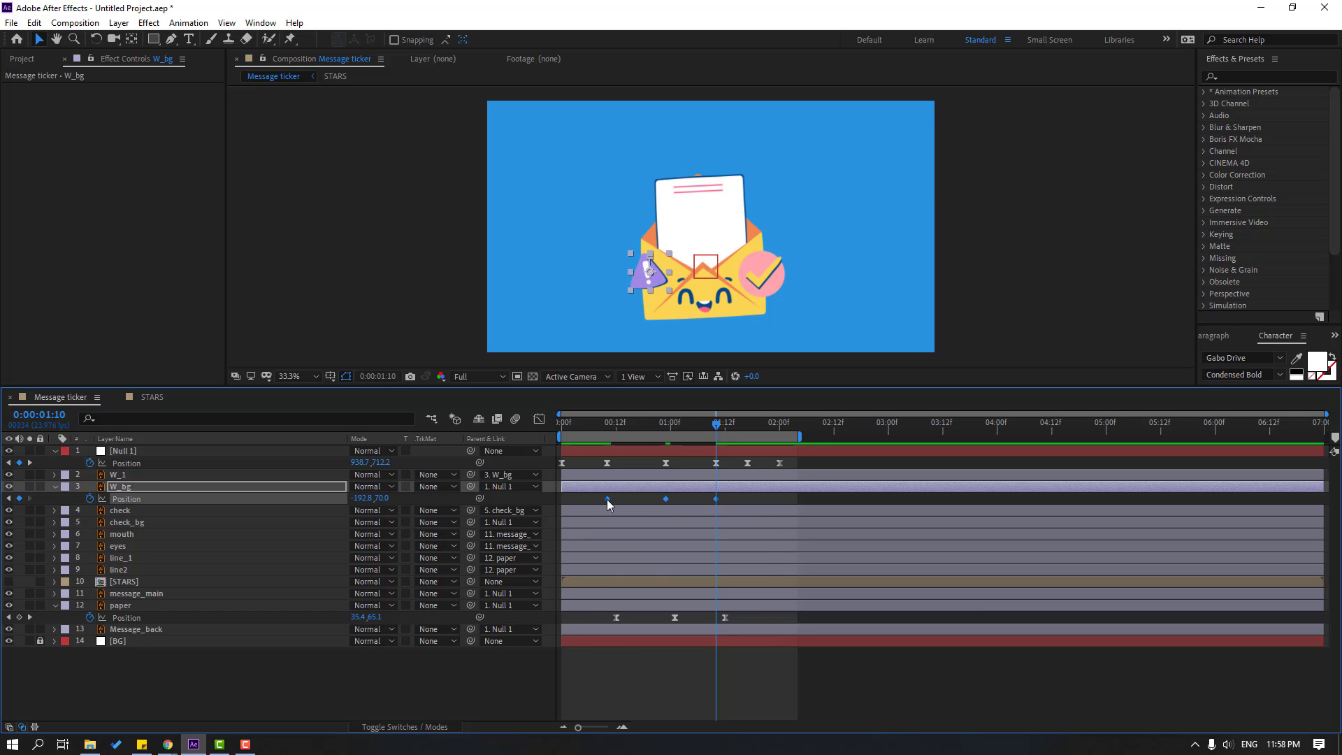
right_click(608, 502)
mouse_move(755, 673)
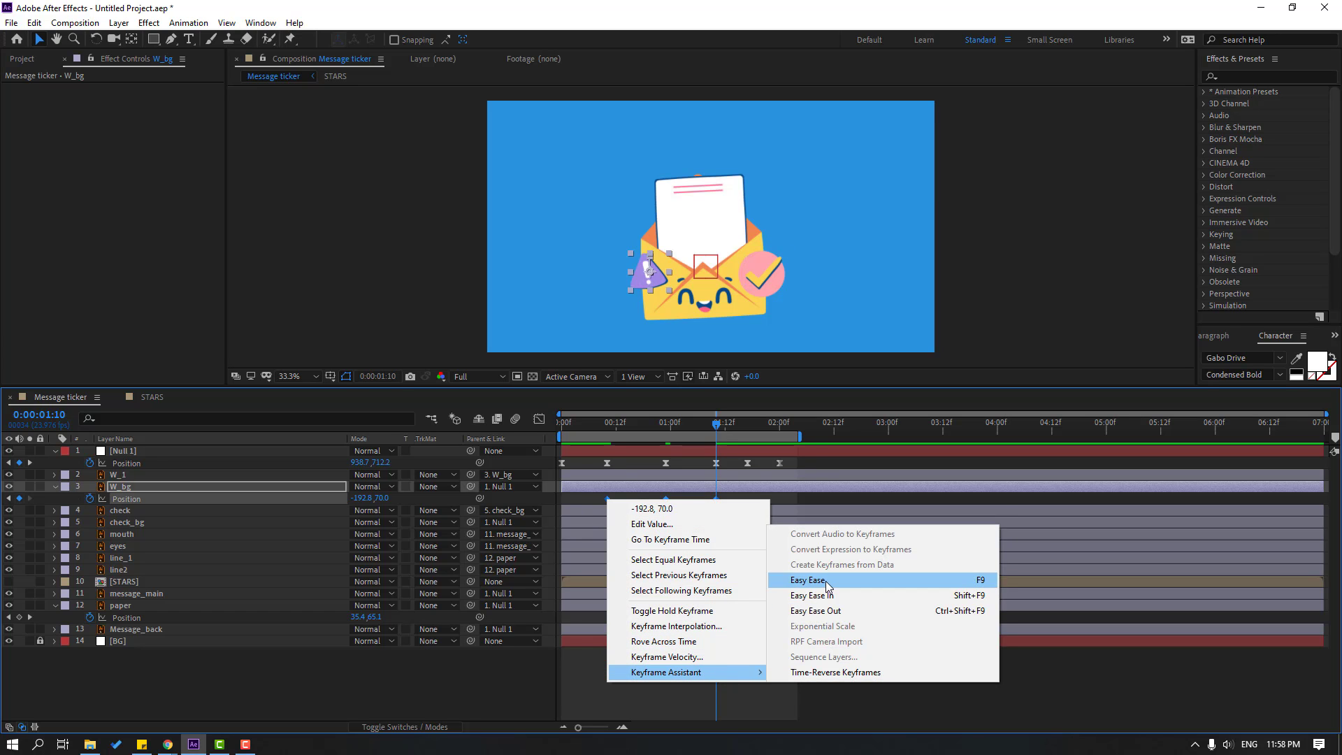
left_click(809, 580)
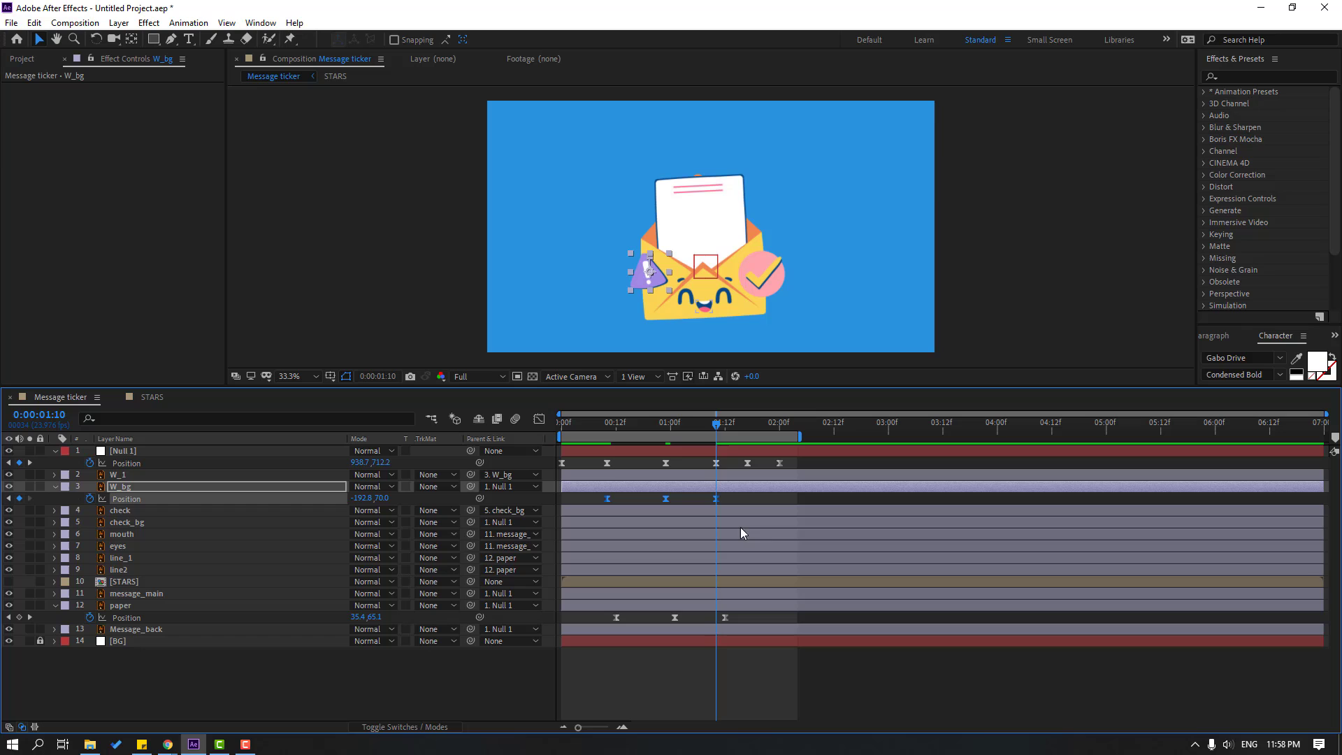
Step: Lengthen the easing on both sides of W_bg's middle Position keyframe in the speed graph and preview
left_click(539, 419)
left_click_drag(660, 683, 690, 682)
left_click(902, 579)
key("space")
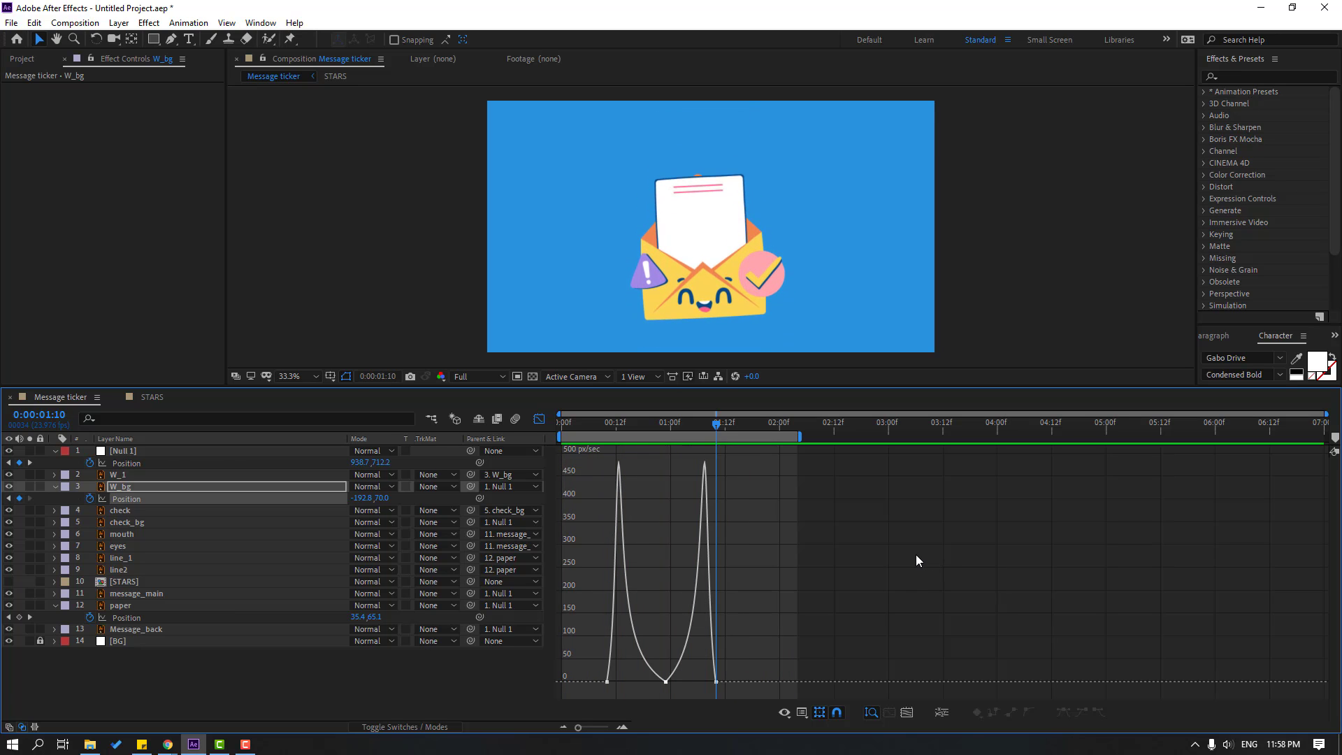
key("space")
left_click(539, 419)
Step: Set W_bg's Position keyframe at 0:00:00:23 to -192.8, -76.0 and preview the higher jump
left_click_drag(658, 424, 667, 427)
left_click(672, 499)
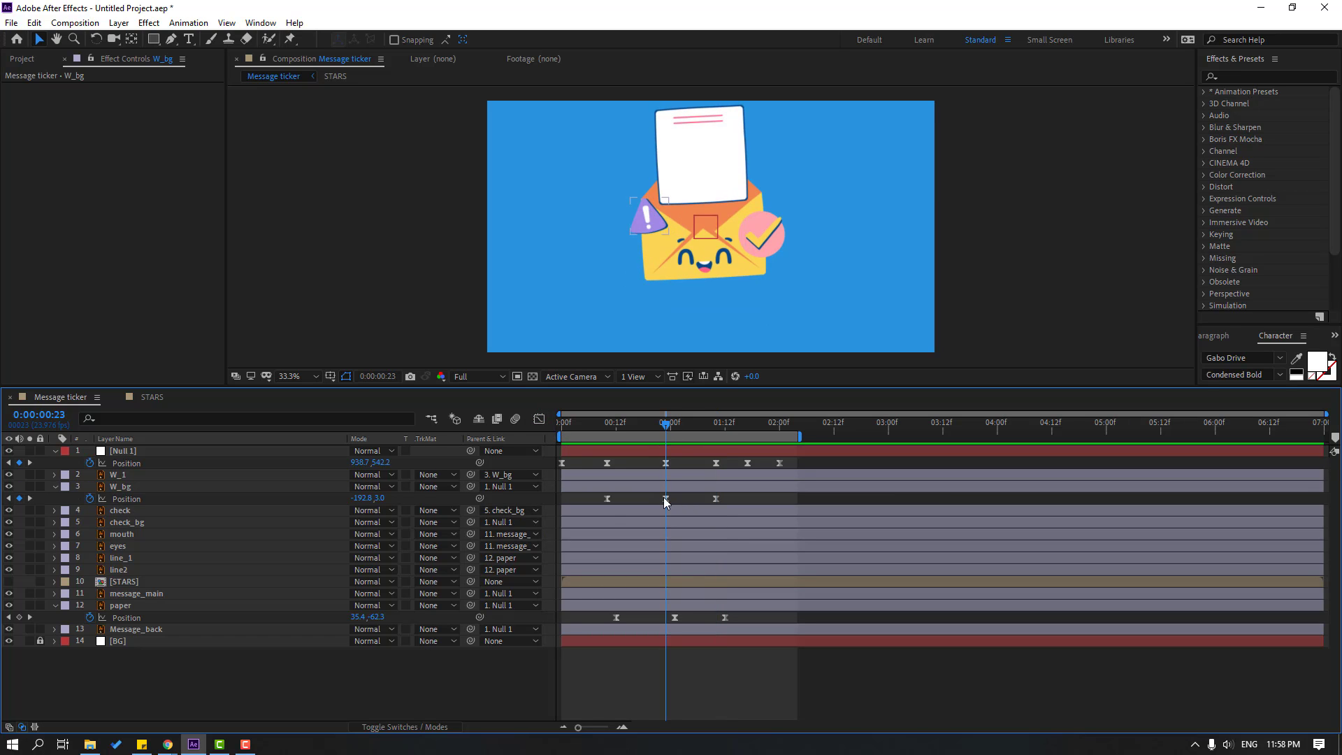
left_click(666, 500)
left_click_drag(381, 498, 307, 506)
key("space")
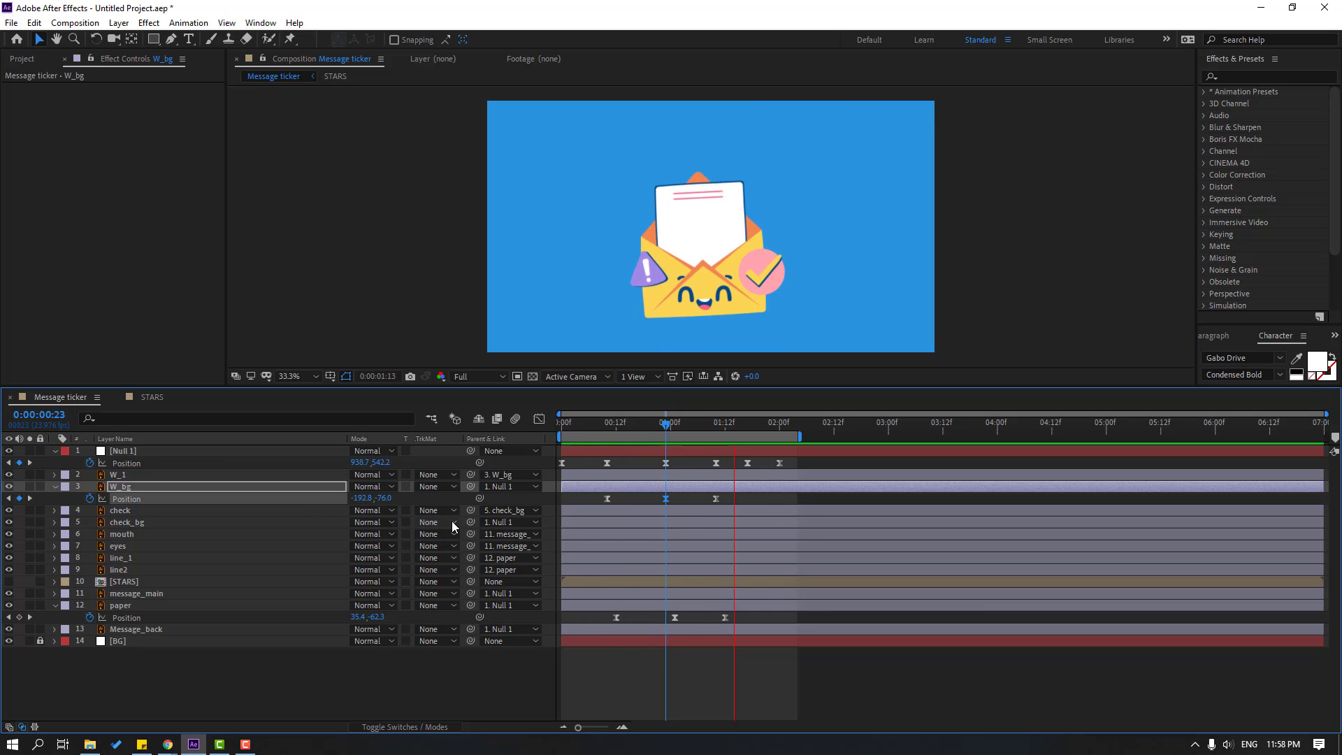
key("space")
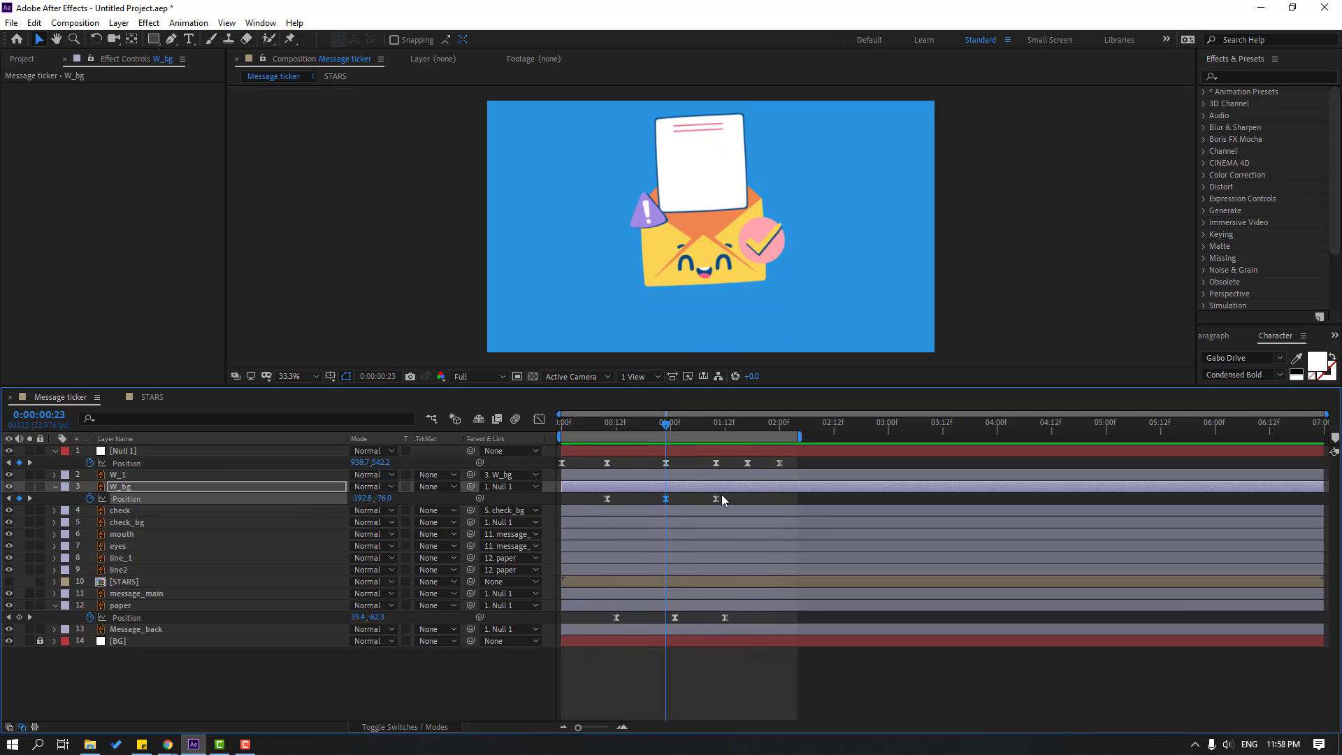
Step: Delay W_bg's three Position keyframes by three frames so they start at 0:00:00:13, and preview
left_click_drag(721, 494, 618, 502)
key("space")
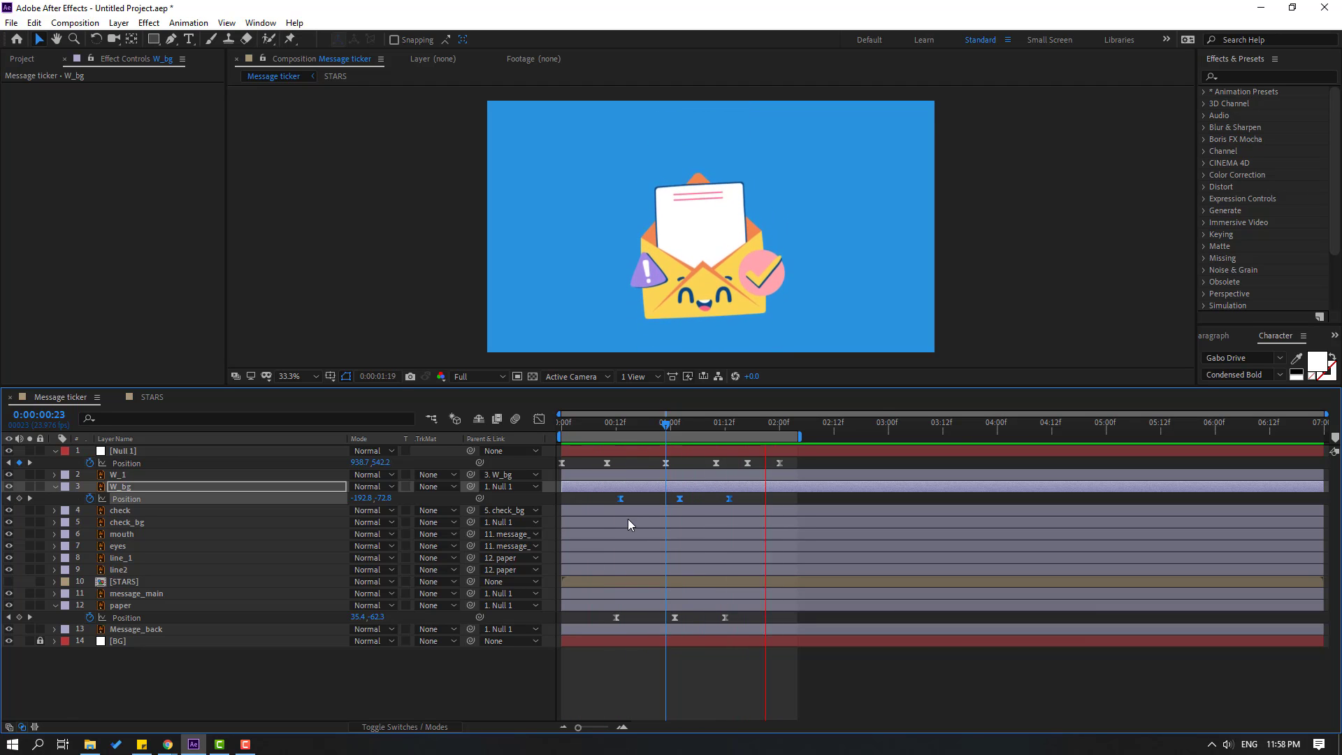
left_click(628, 424)
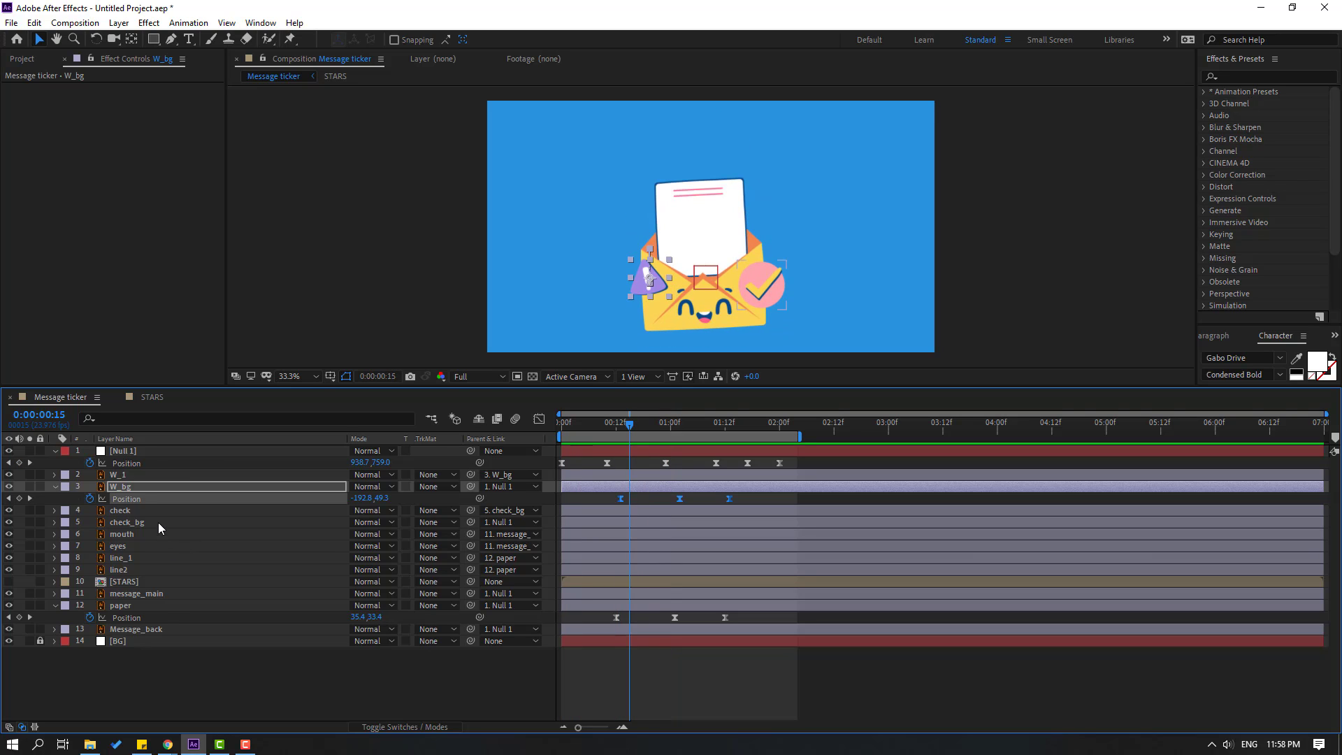
Step: Keyframe check_bg's Position at 0:00:00:13, raise it to 289.4, -43.6 at 0:00:01:02, and repeat the first keyframe at 0:00:01:13
left_click(681, 522)
left_click_drag(618, 425, 621, 426)
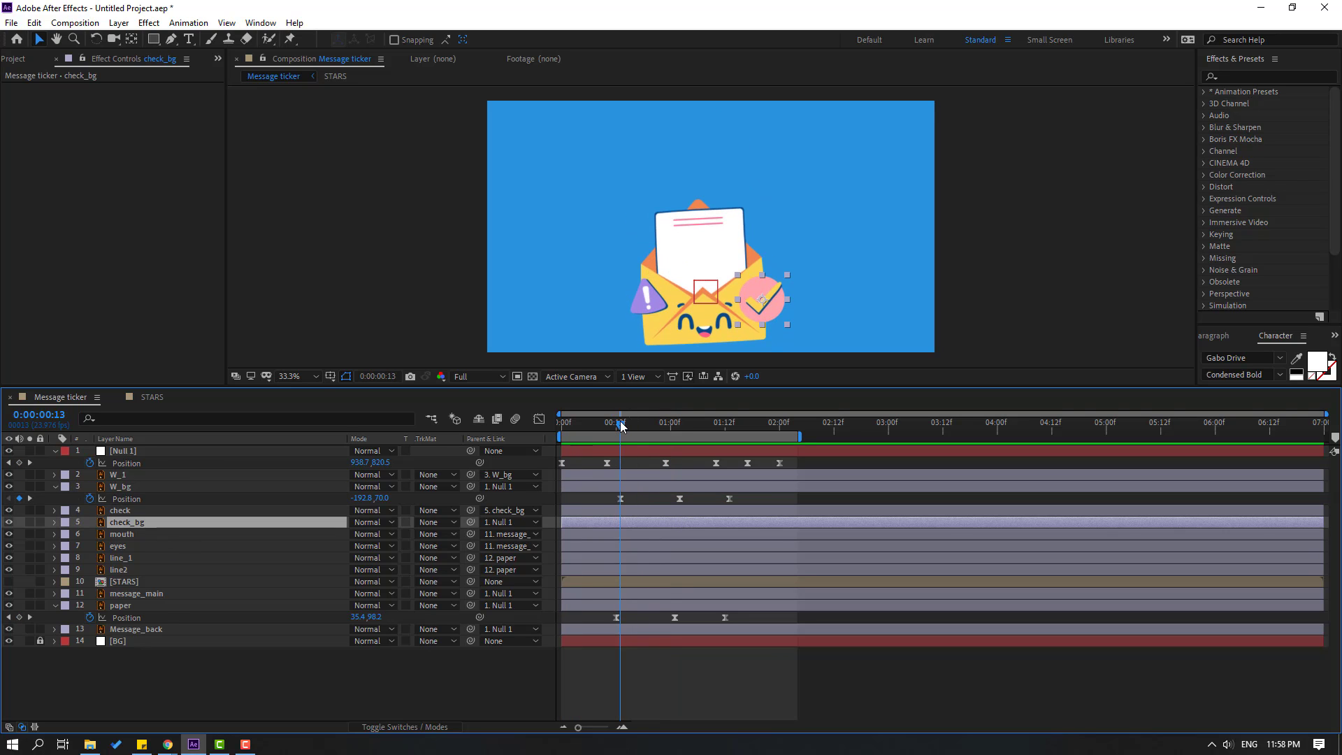
key("alt+shift+p")
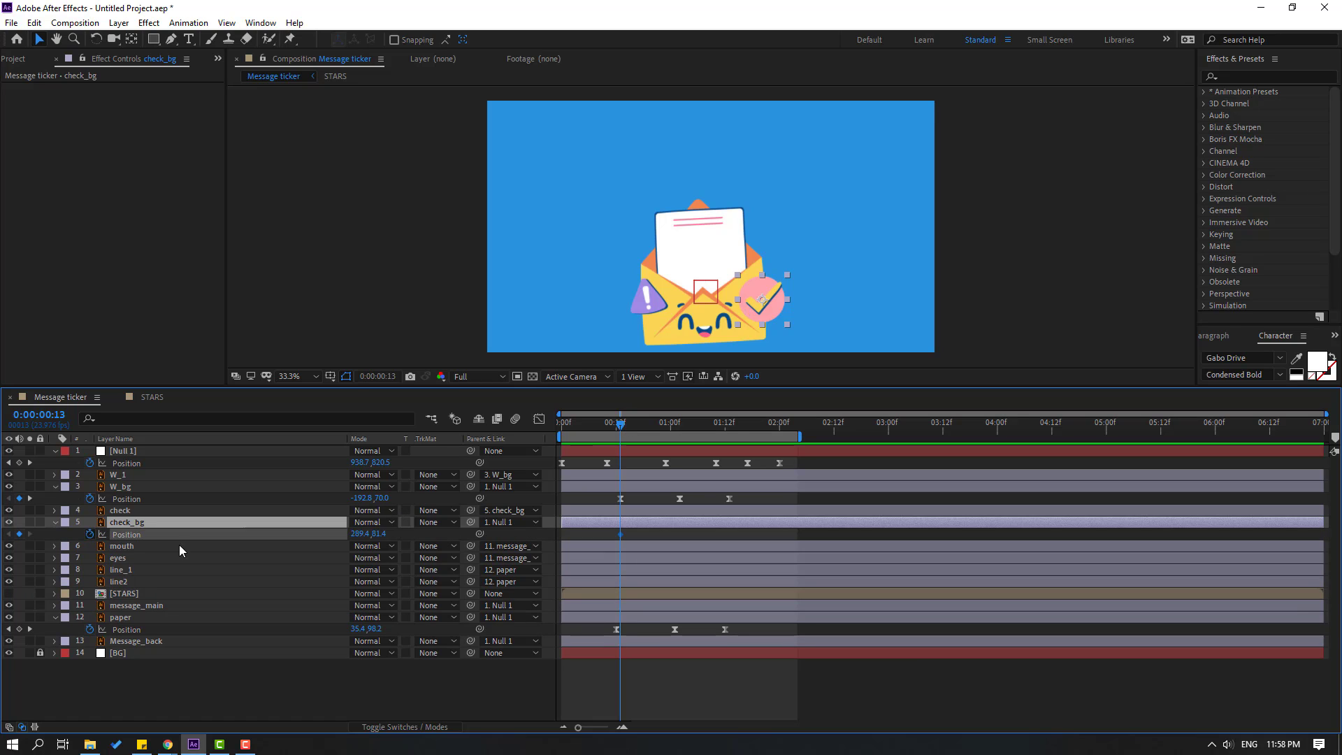
left_click_drag(628, 423, 682, 428)
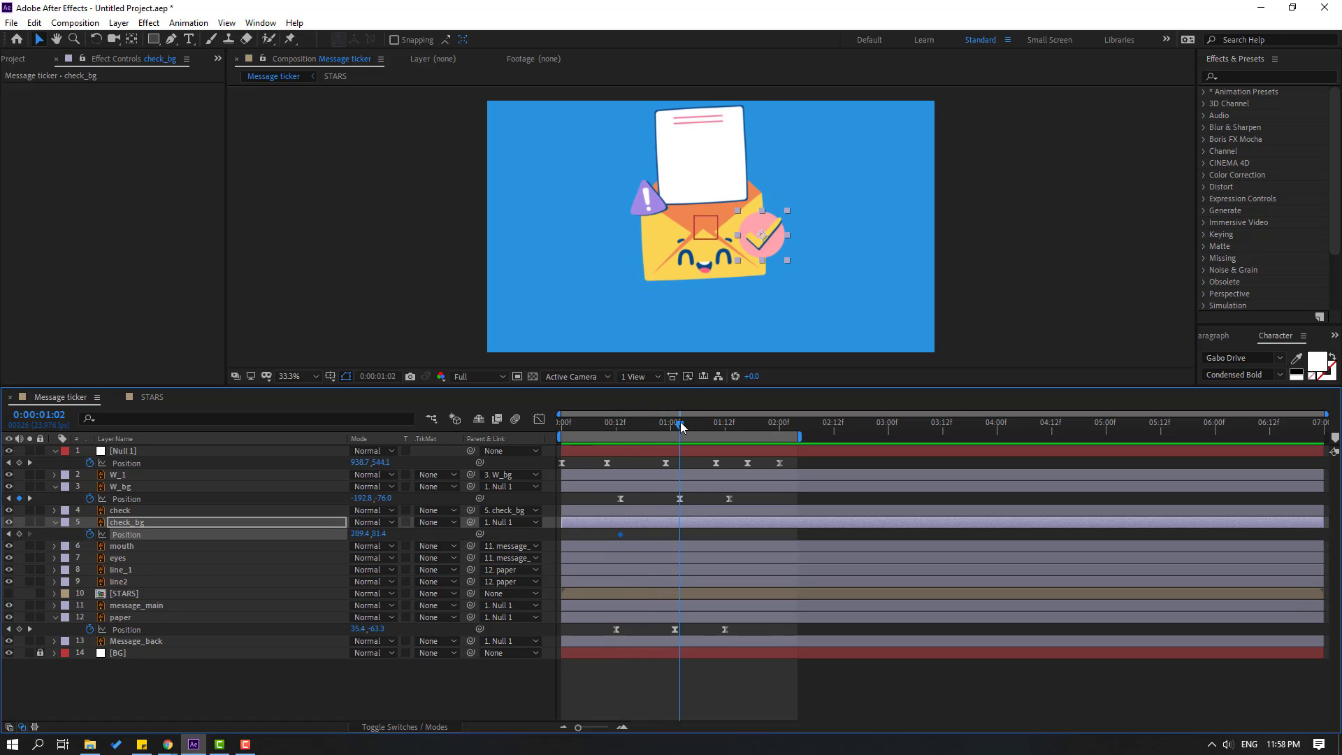
left_click_drag(374, 534, 287, 539)
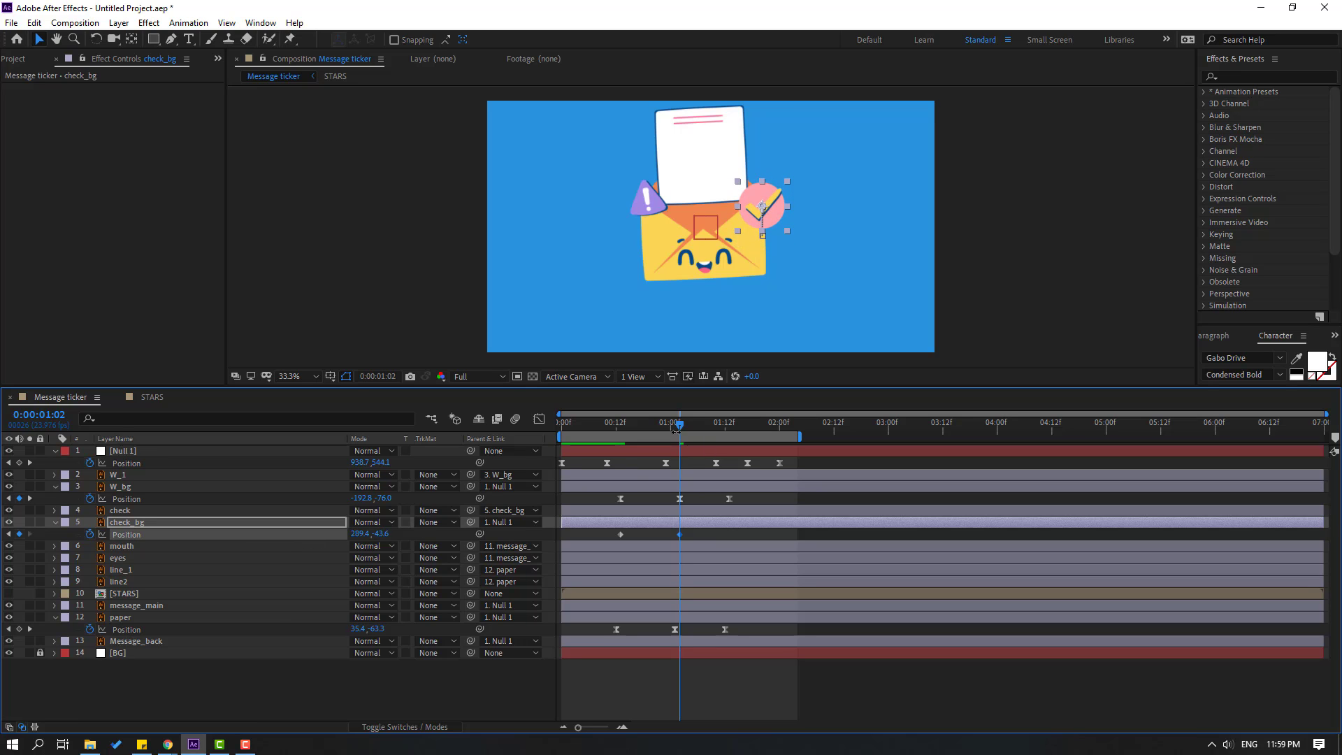
left_click_drag(676, 428, 729, 427)
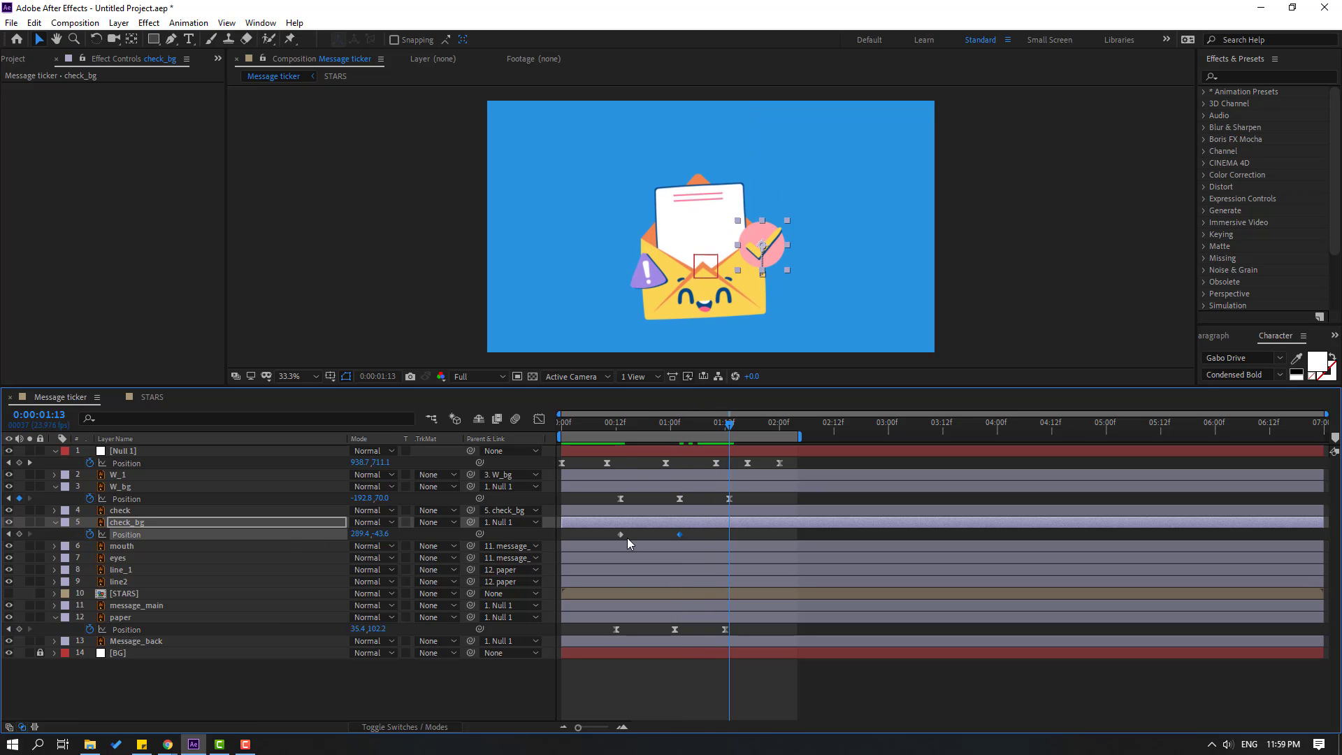
key("ctrl+v")
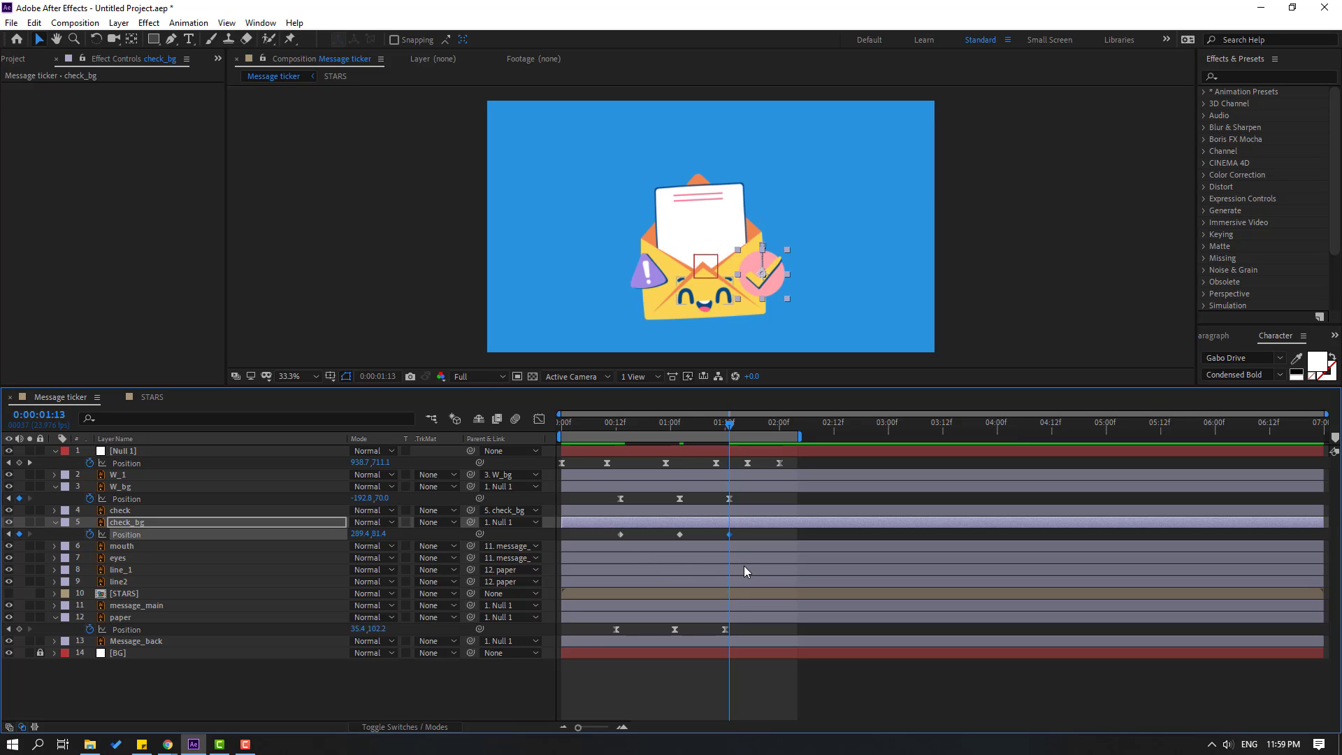
Step: Apply Easy Ease to all three Position keyframes of check_bg
left_click_drag(744, 539, 594, 551)
right_click(621, 534)
mouse_move(746, 708)
left_click(816, 614)
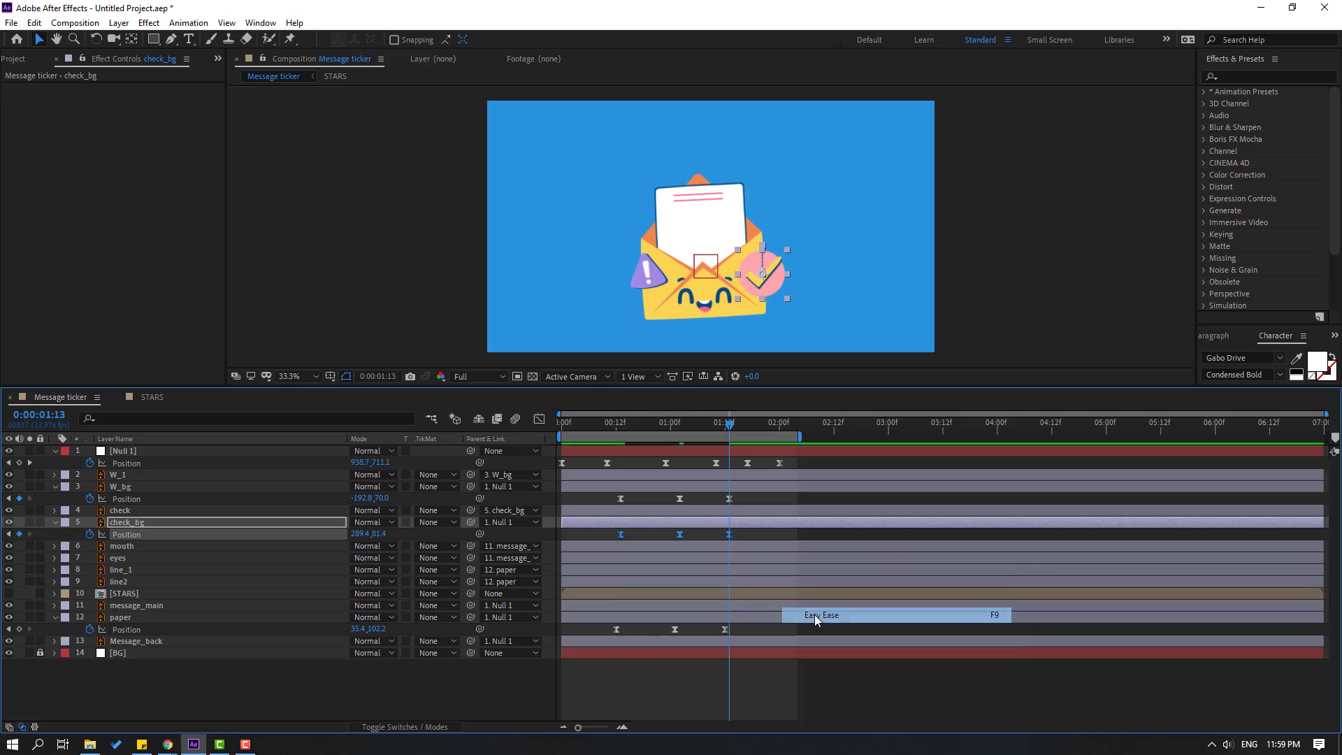
Step: Lengthen the easing on both sides of check_bg's middle Position keyframe in the speed graph and preview
left_click(539, 419)
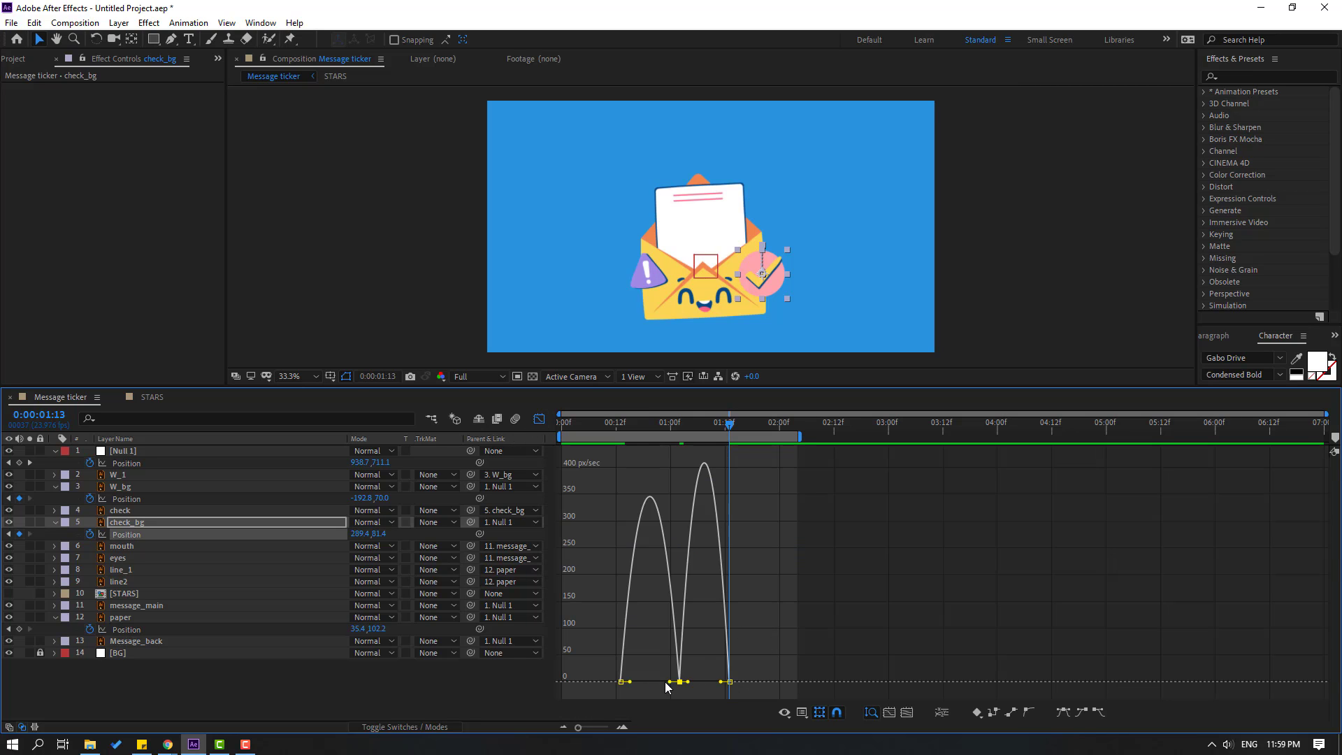
left_click_drag(670, 682, 702, 683)
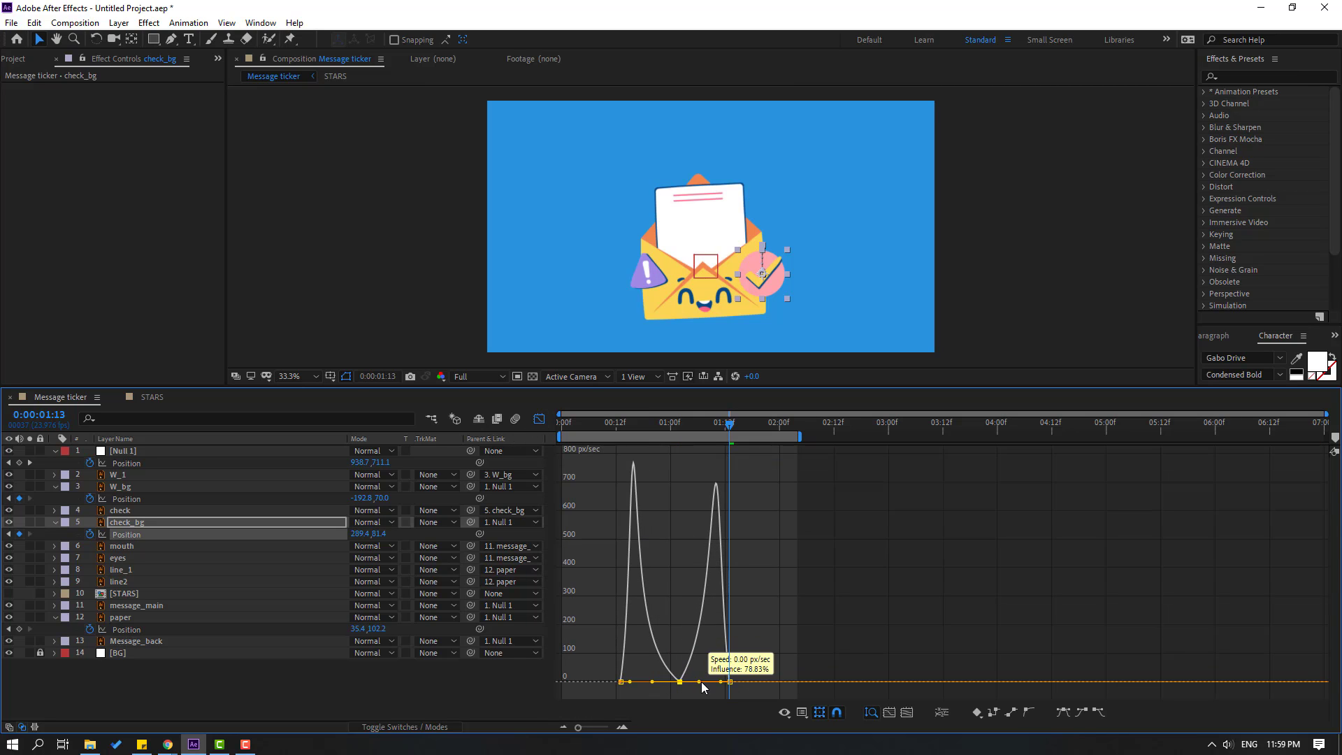
key("space")
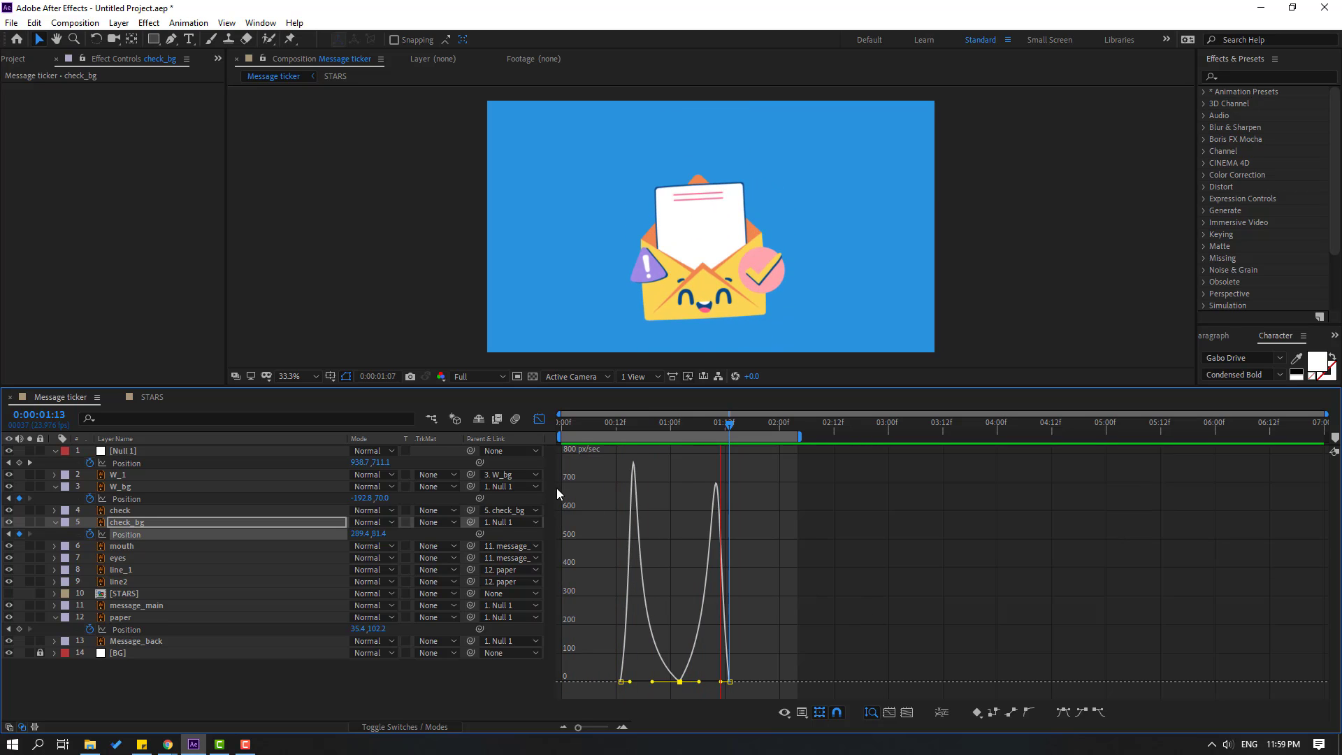
Step: Shift check_bg's three Position keyframes so they start at 0:00:00:11, and preview the offset against the other layers
left_click(539, 419)
left_click_drag(656, 533, 700, 542)
key("space")
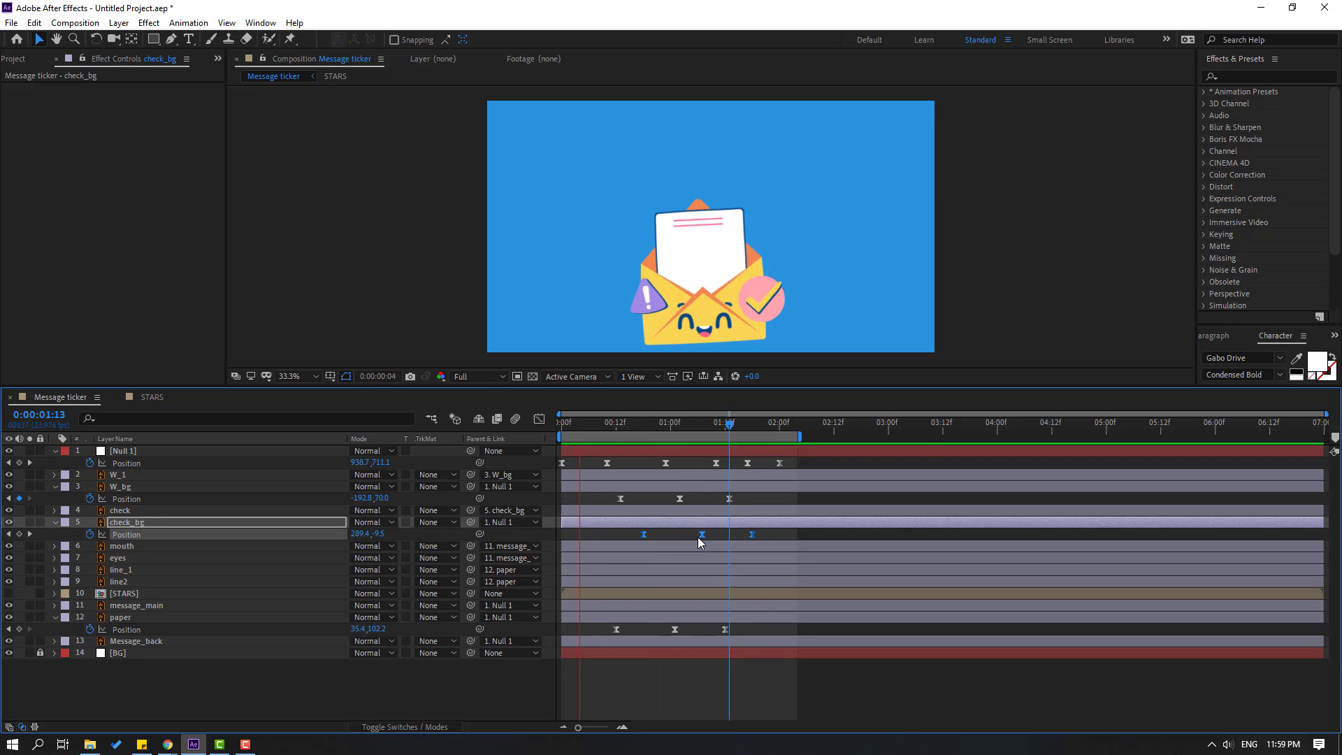
left_click_drag(702, 534, 670, 534)
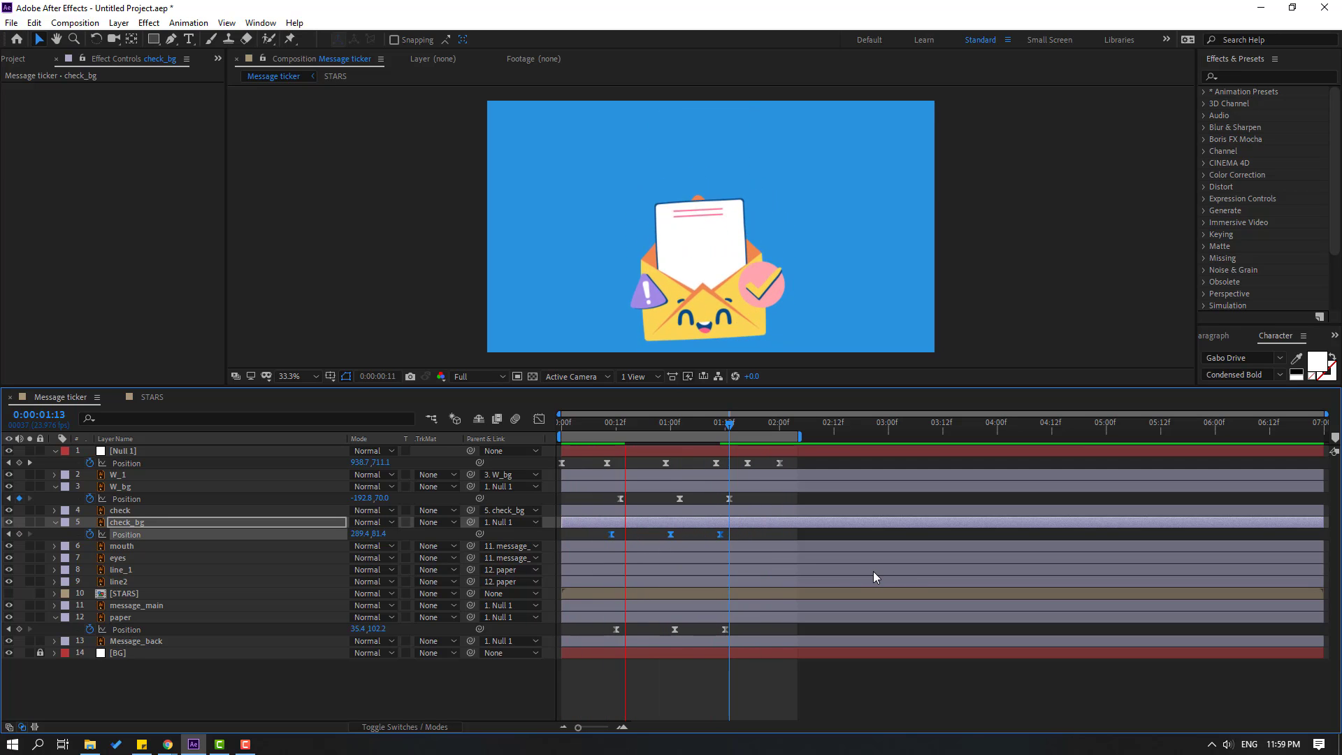
key("space")
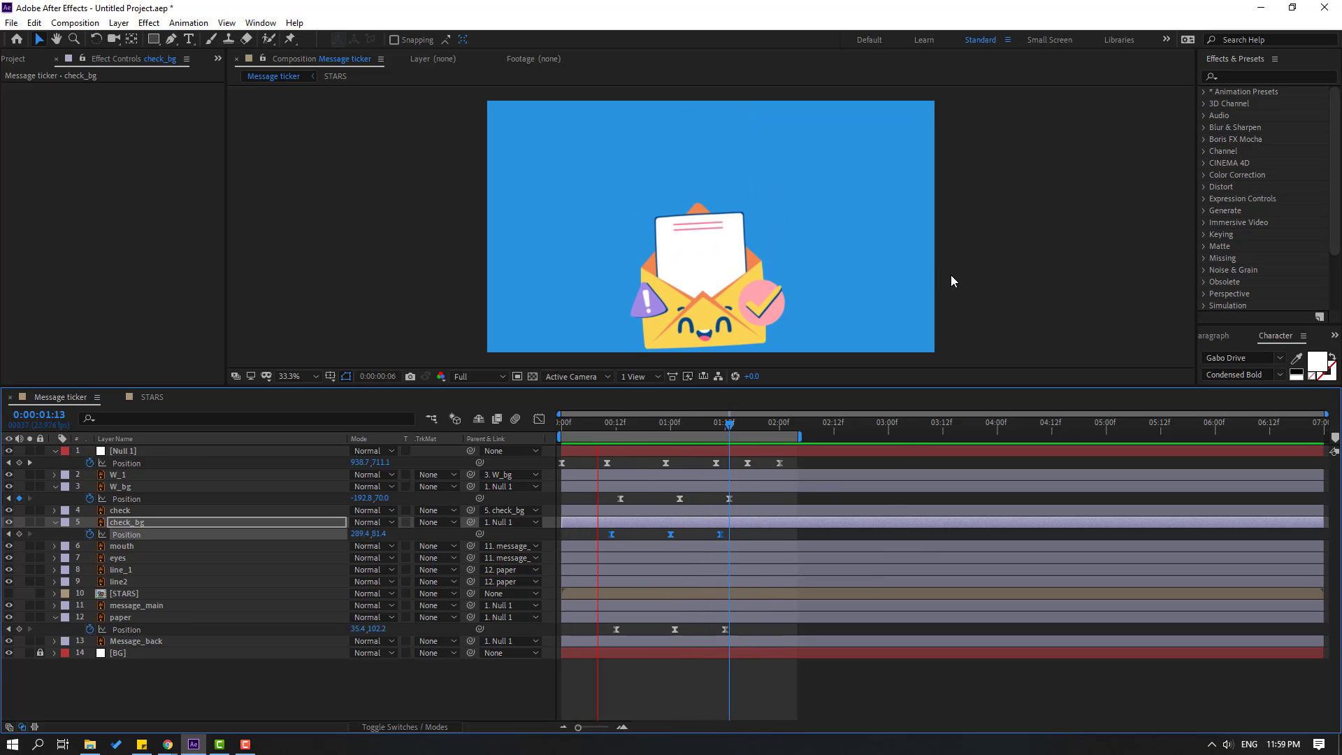
Step: Keyframe the mouth layer's Position at 0:00:00:10 and raise it to 272.3, 288.8 at 0:00:01:00
left_click(620, 423)
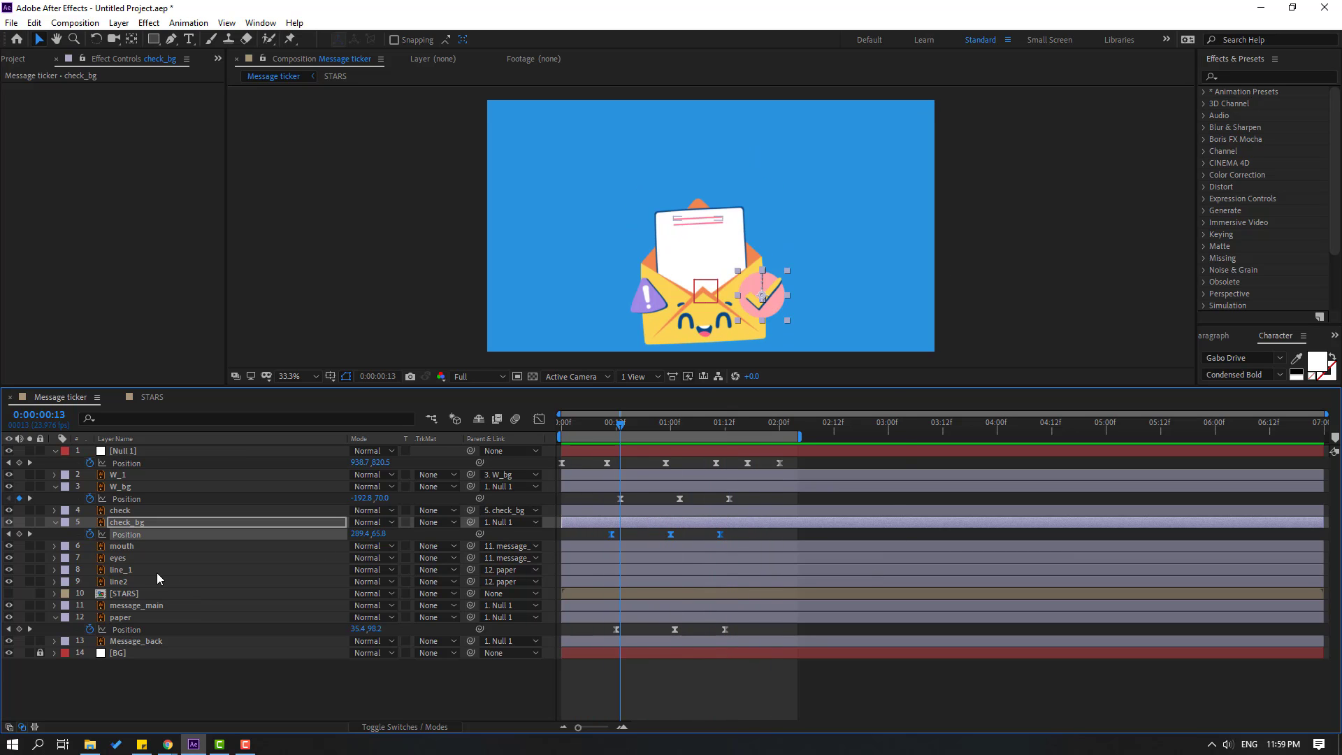
left_click(132, 551)
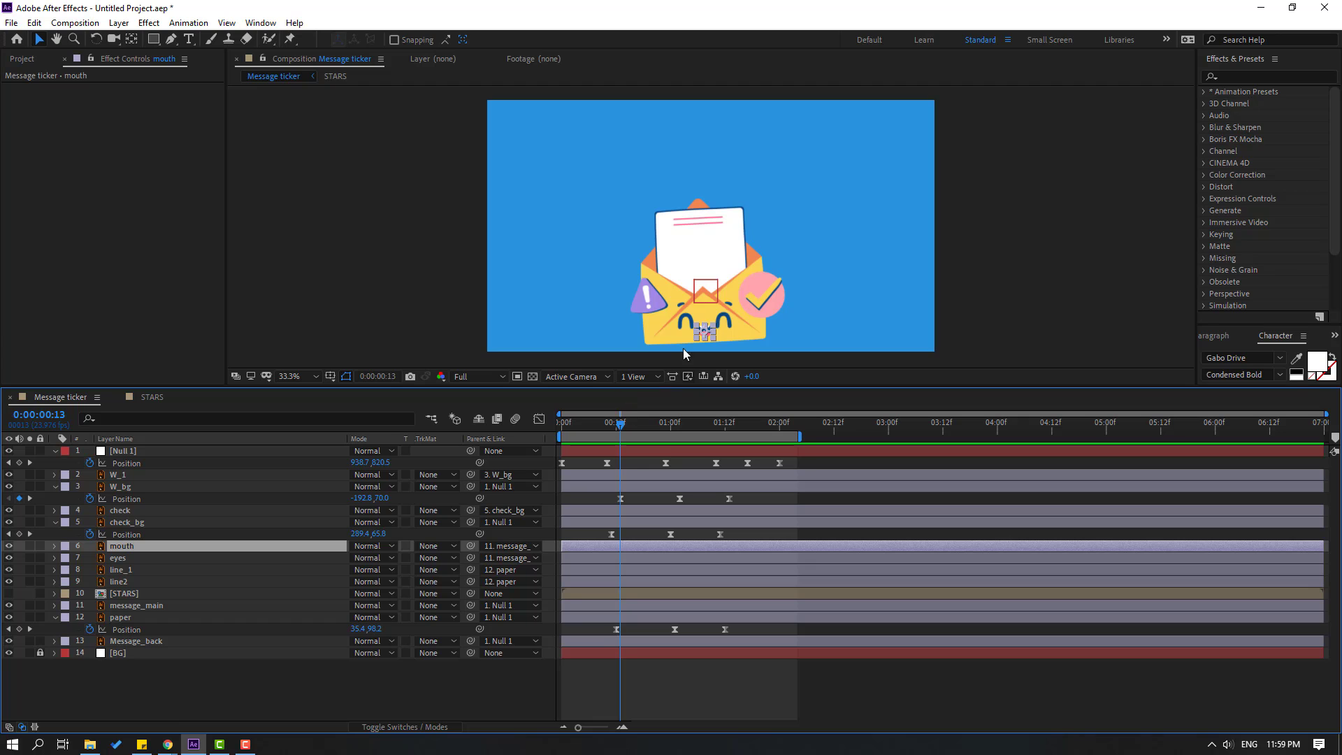
scroll(686, 353, "up", 2)
left_click_drag(712, 270, 777, 63)
key("p")
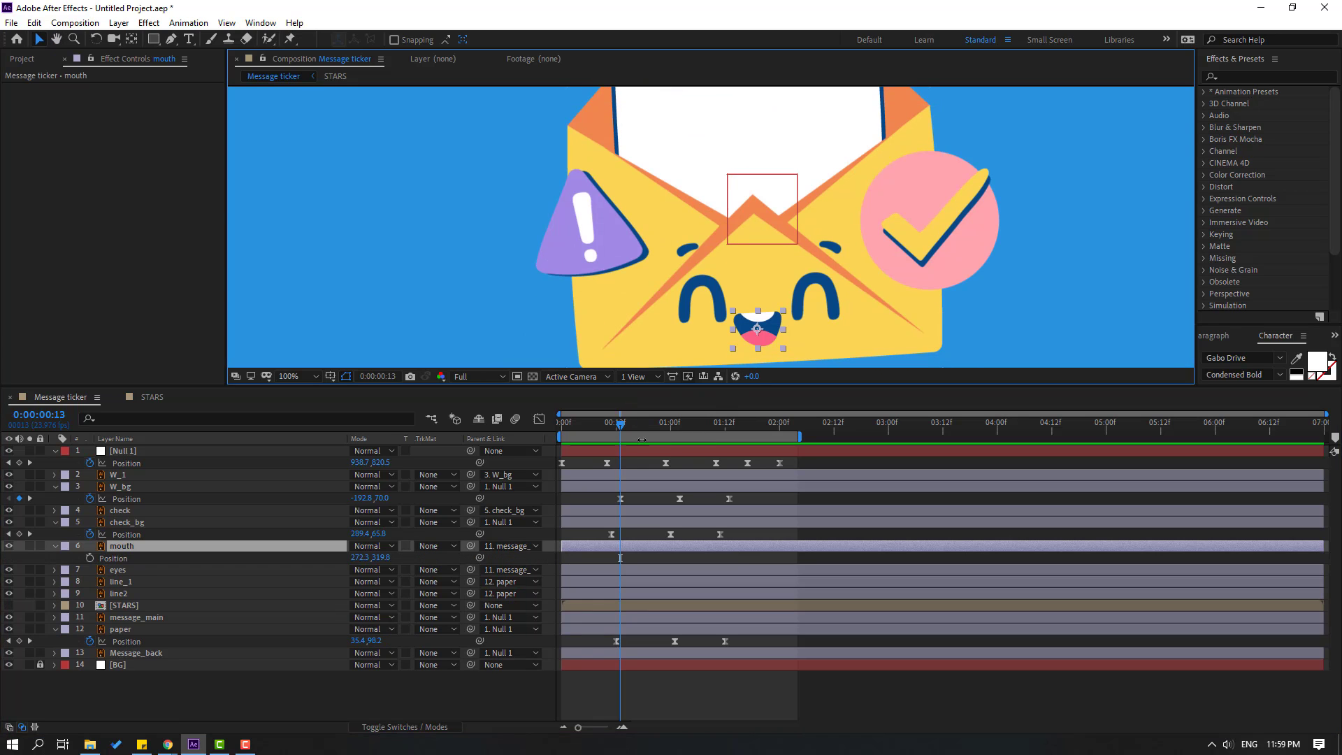
left_click_drag(620, 431, 670, 432)
left_click(89, 558)
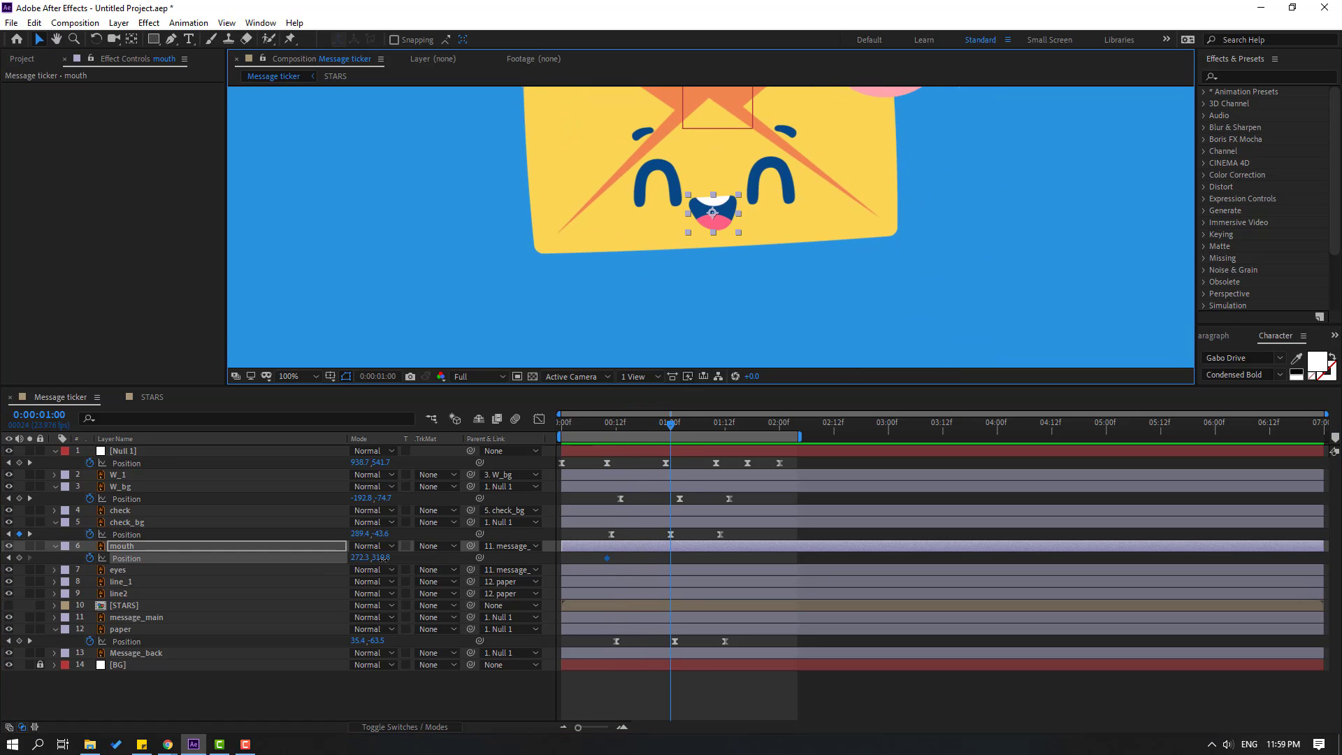
left_click_drag(384, 558, 591, 509)
Step: Copy the mouth's first Position keyframe to 0:00:01:10
left_click_drag(624, 424, 717, 424)
left_click_drag(618, 558, 586, 564)
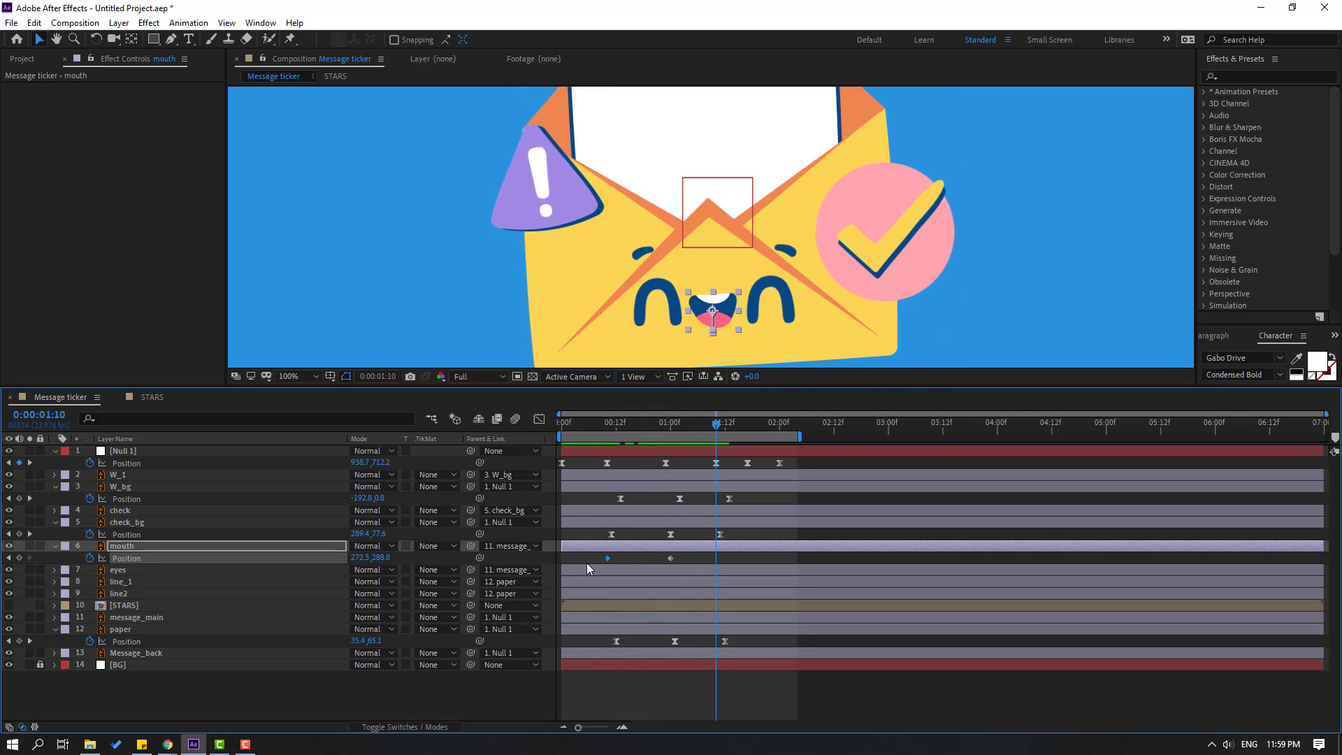
key("ctrl+c")
key("ctrl+v")
Step: Apply Easy Ease to the mouth's three Position keyframes and preview the animation
left_click_drag(737, 555, 600, 564)
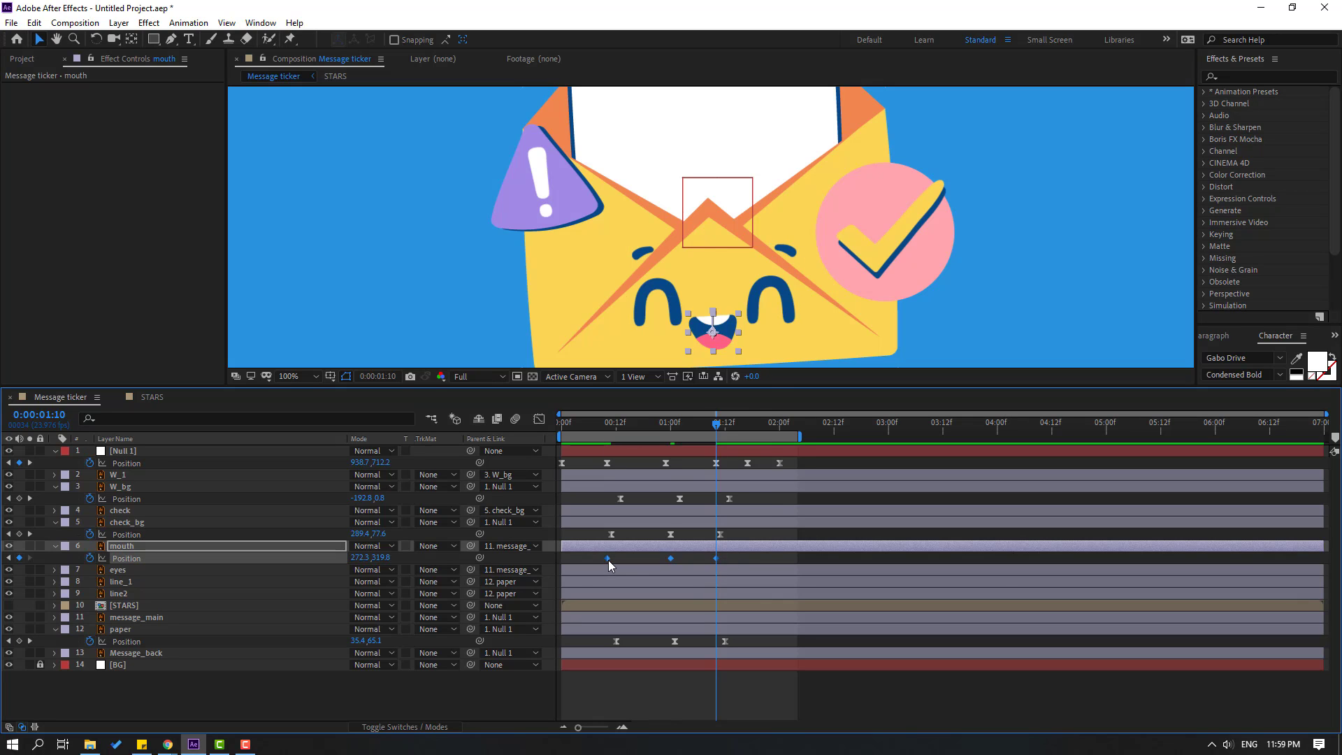
right_click(609, 564)
left_click(804, 565)
scroll(1021, 255, "down", 2)
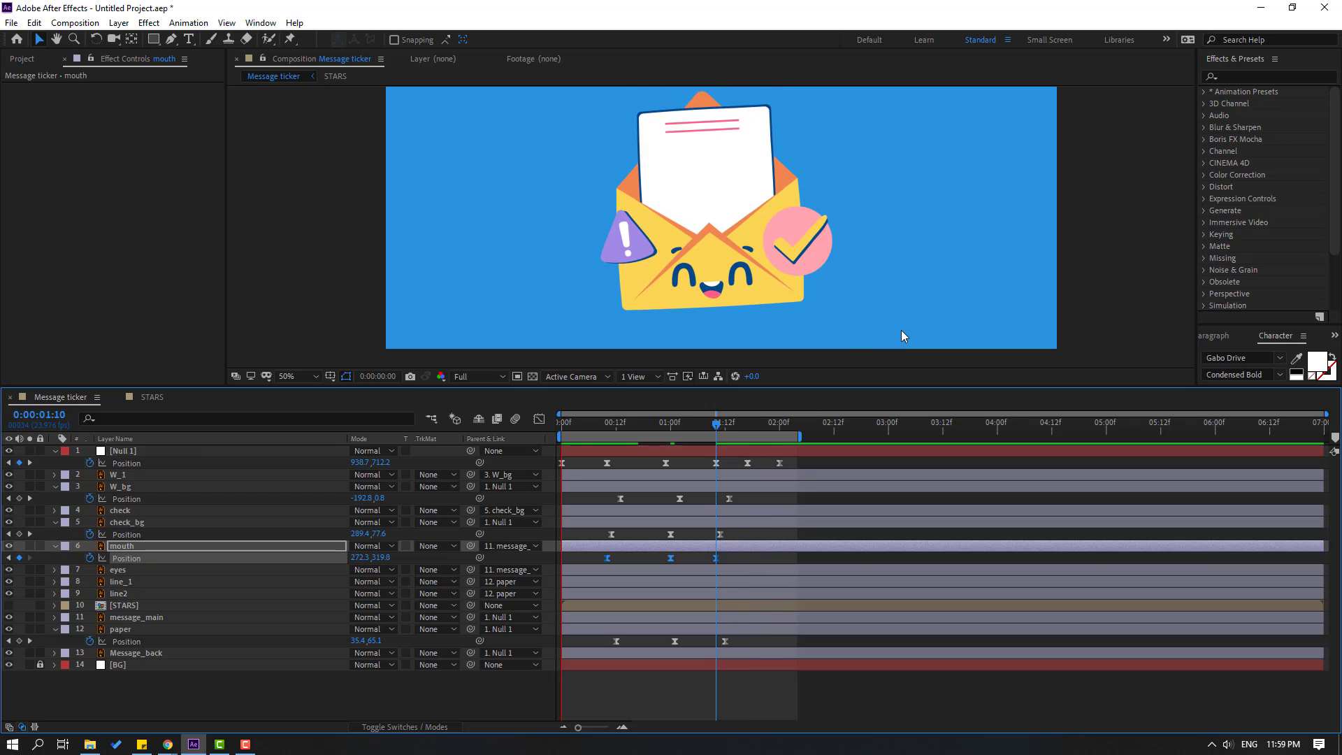
key("space")
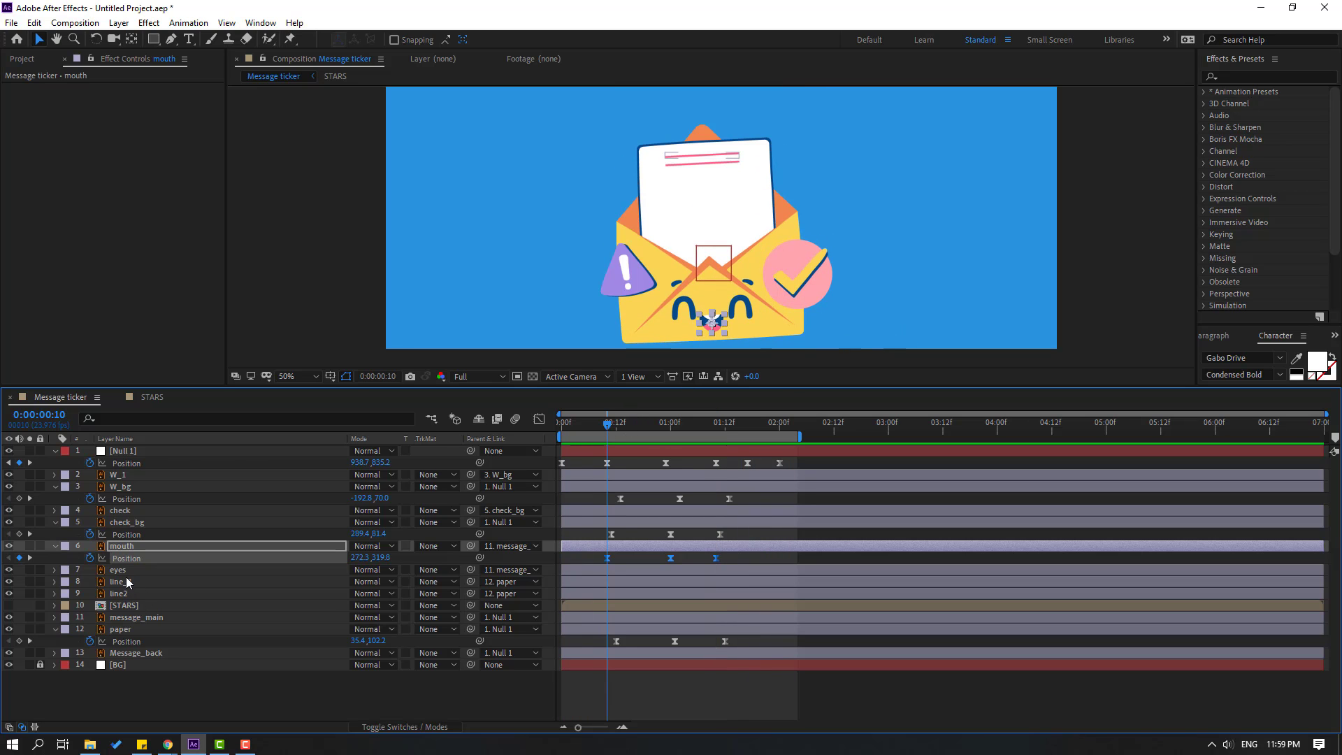
Step: Keyframe the eyes layer's Scale at 0:00:00:10 and, with proportions unlinked, squash it to 100, 57% at 0:00:01:00
left_click(128, 583)
left_click(134, 572)
key("s")
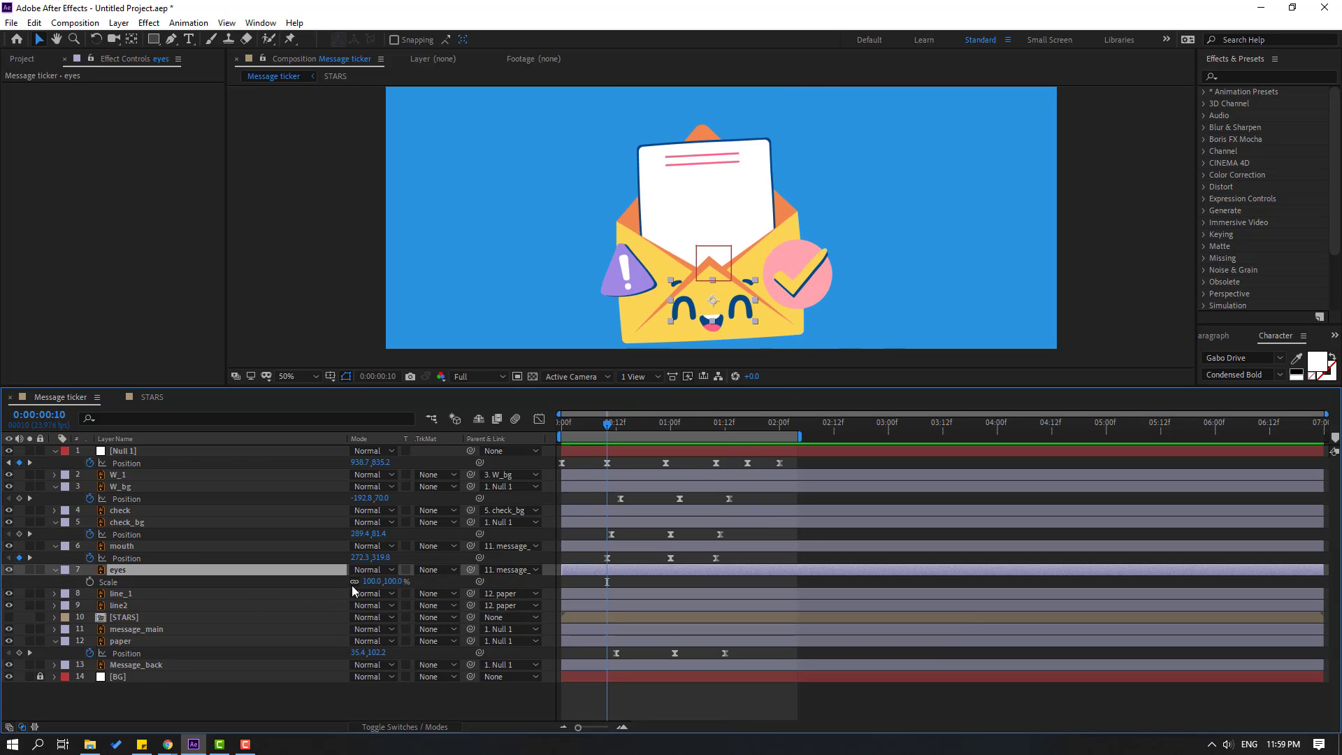
left_click(90, 582)
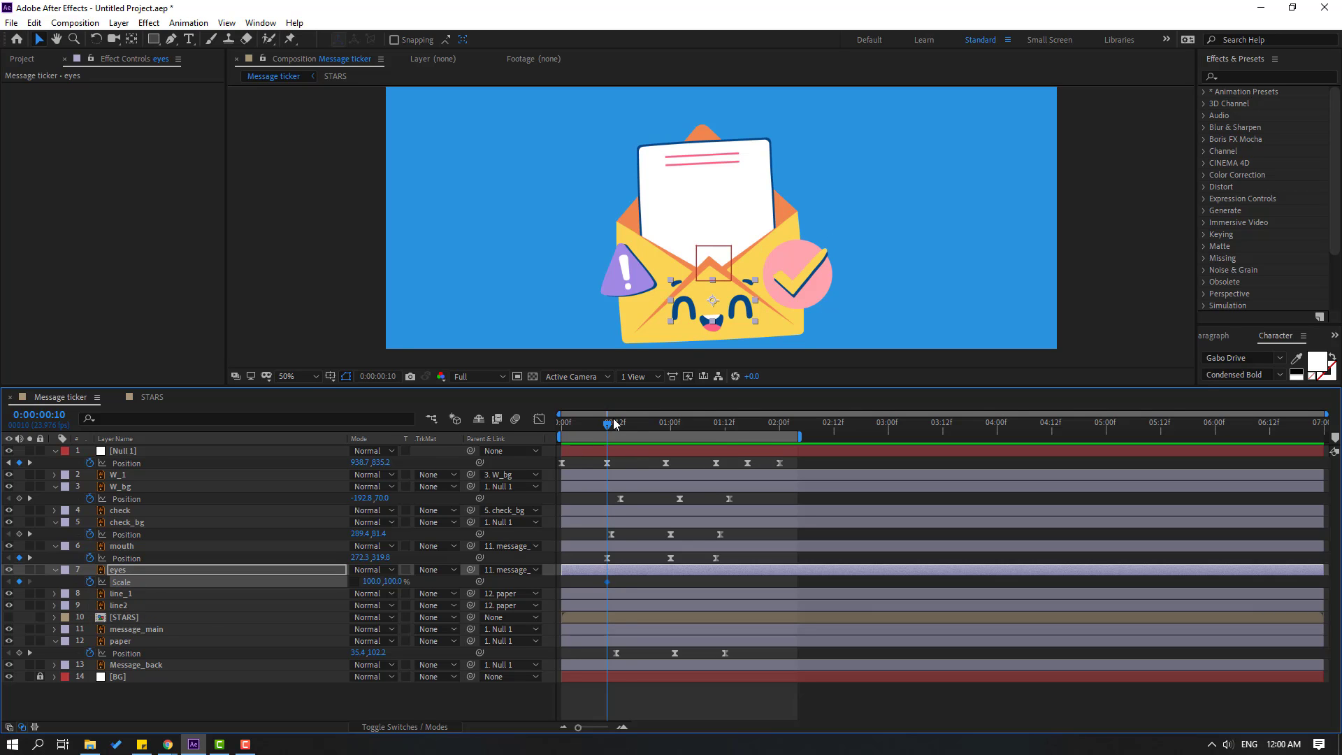
left_click_drag(615, 427, 672, 437)
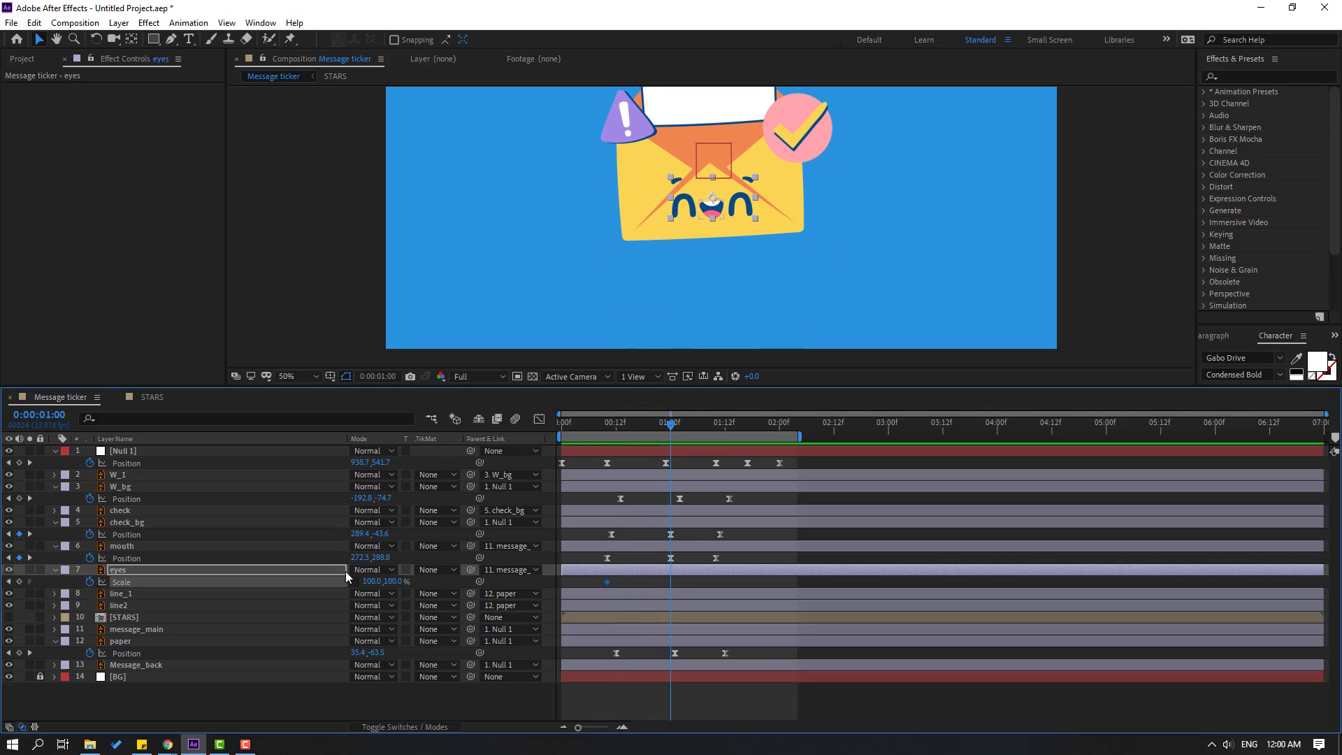
left_click_drag(395, 585, 386, 582)
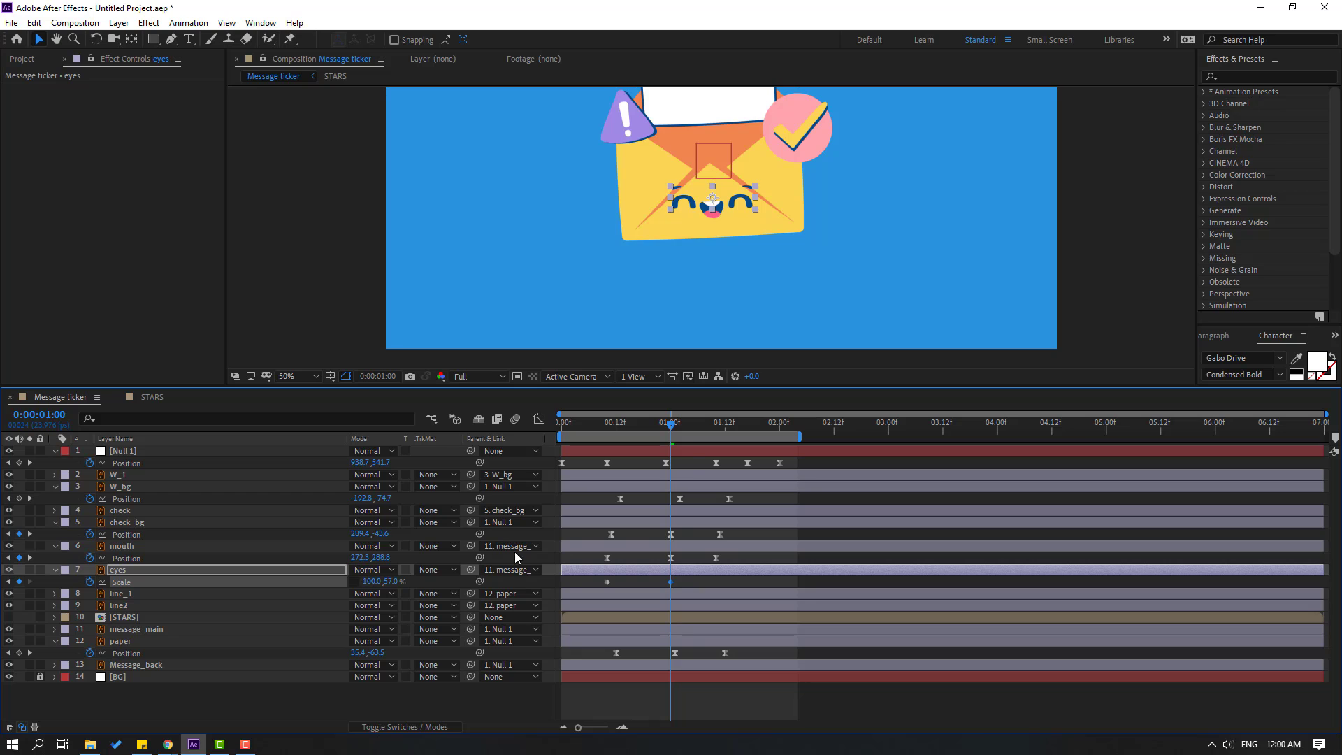
Step: Set the eyes' vertical Scale to 100% at 0:00:01:11
left_click_drag(679, 429, 722, 429)
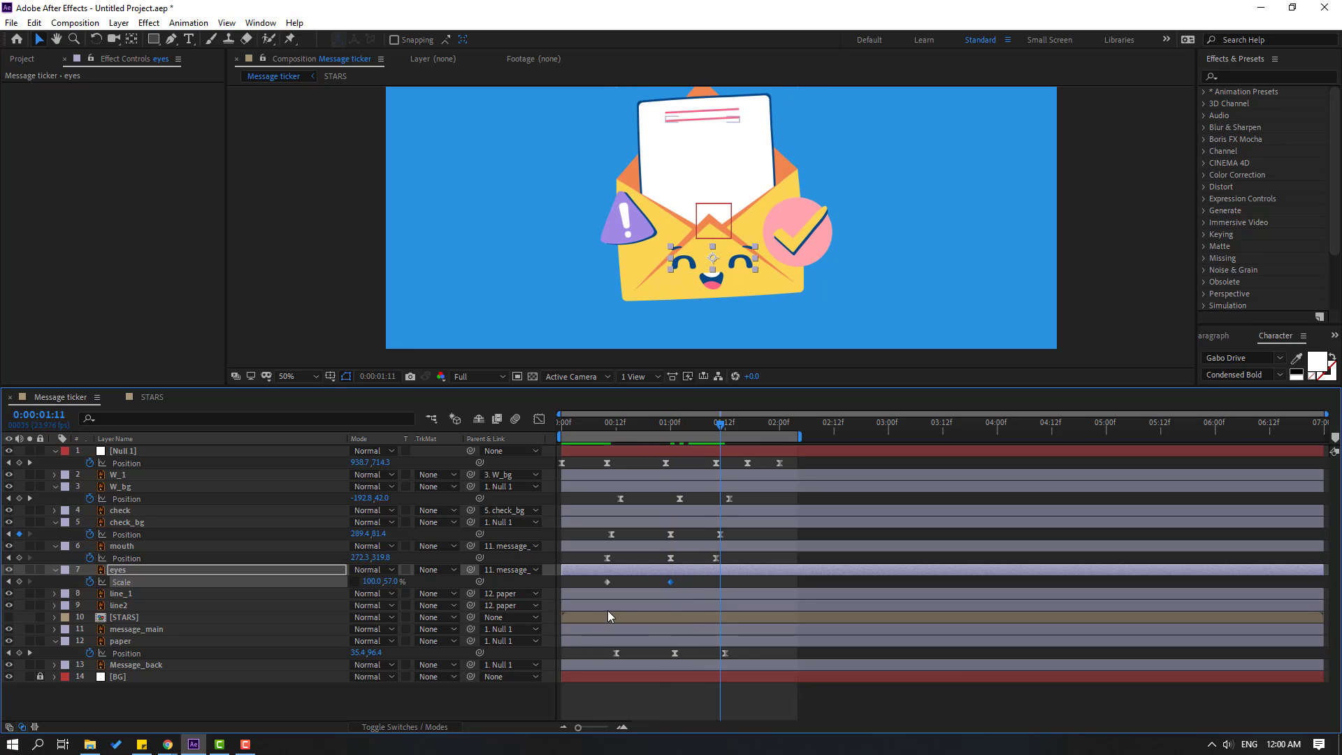
left_click(392, 582)
type("100")
key("Return")
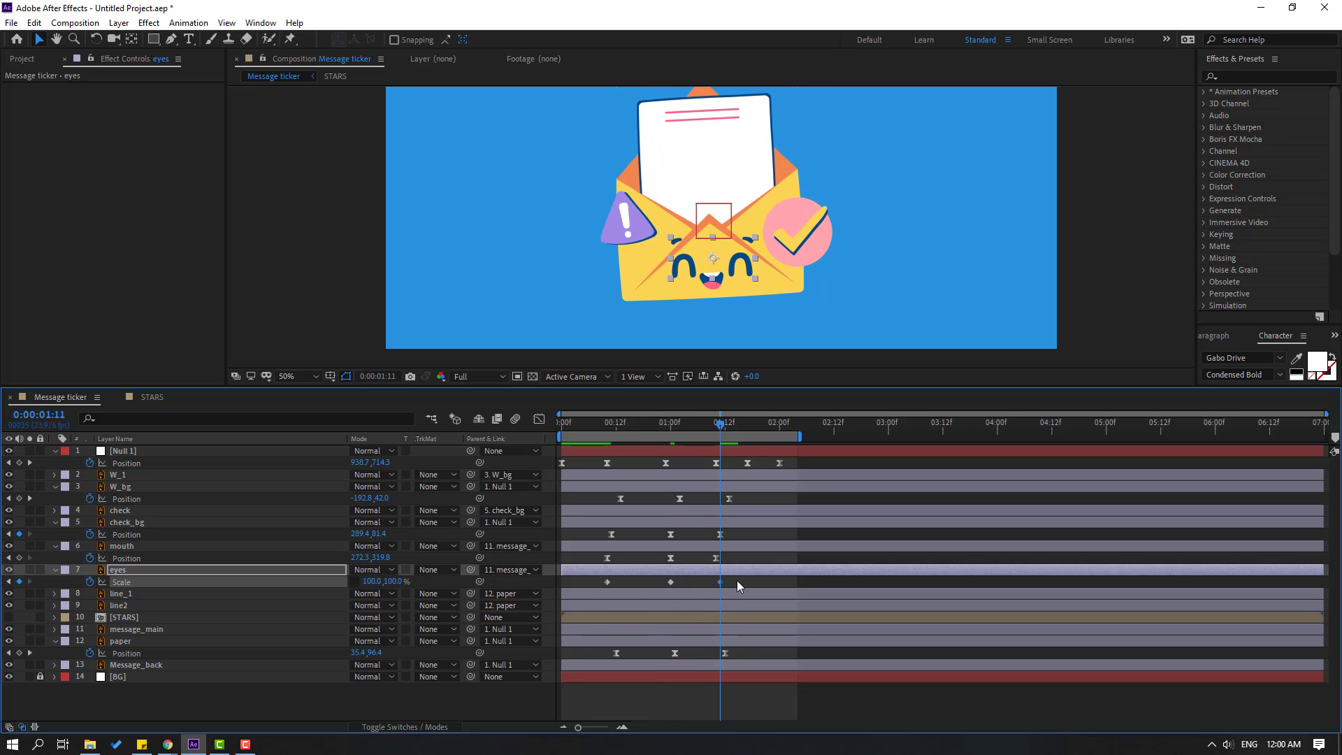
Step: Apply Easy Ease to the eyes' three Scale keyframes and preview the full composition
left_click_drag(737, 585, 603, 577)
right_click(607, 582)
mouse_move(667, 572)
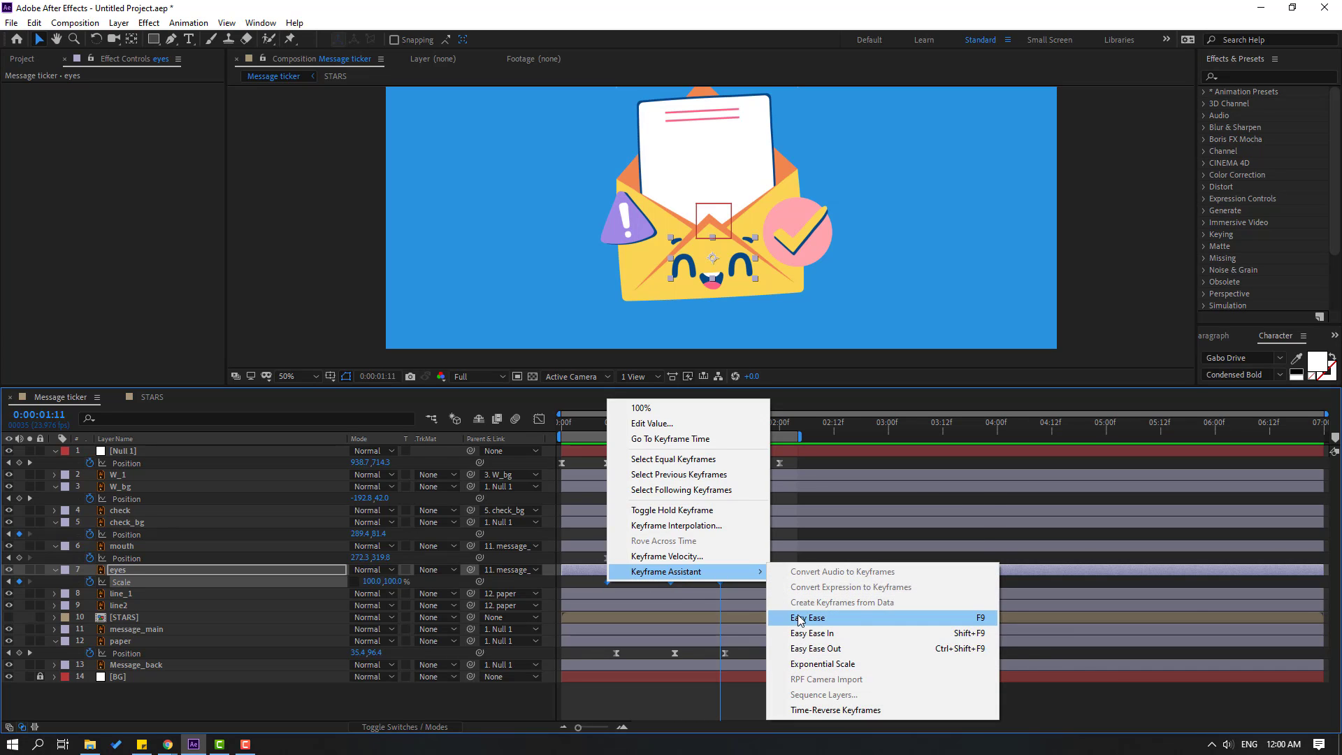
left_click(802, 620)
key("space")
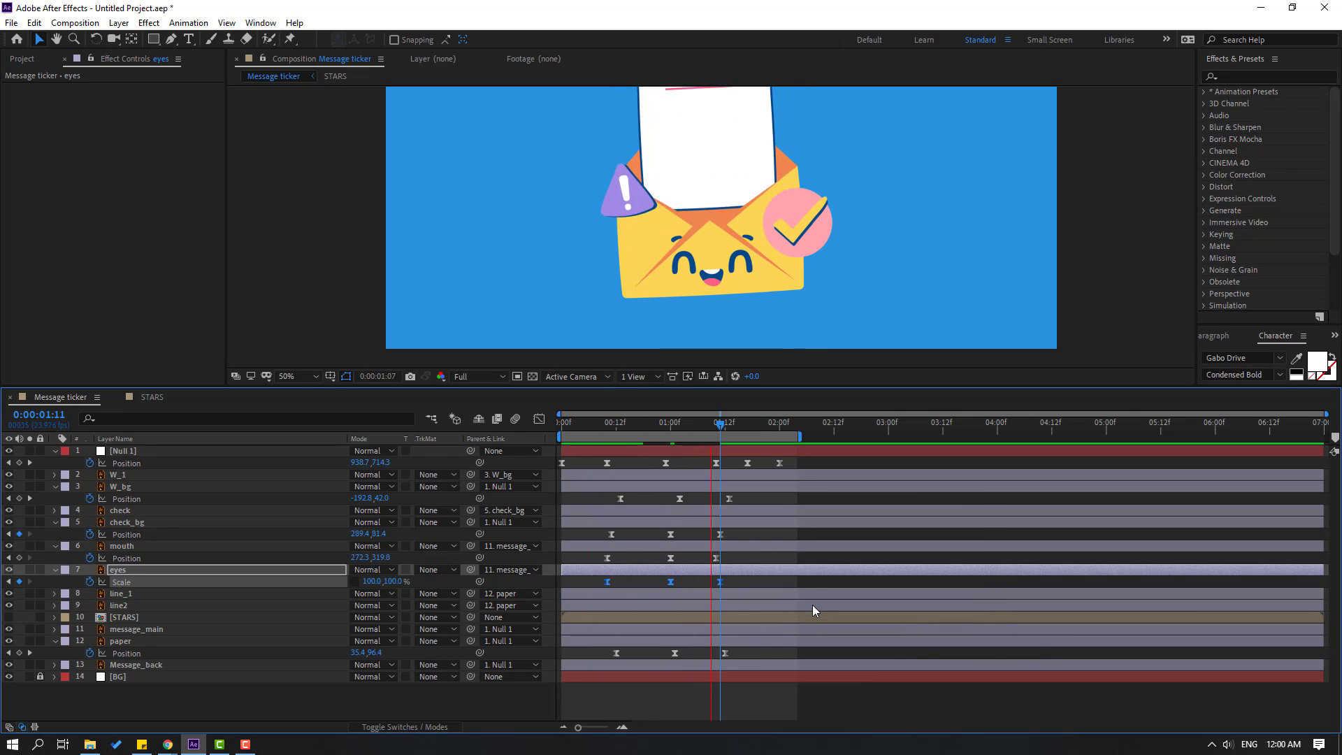
scroll(867, 264, "down", 4)
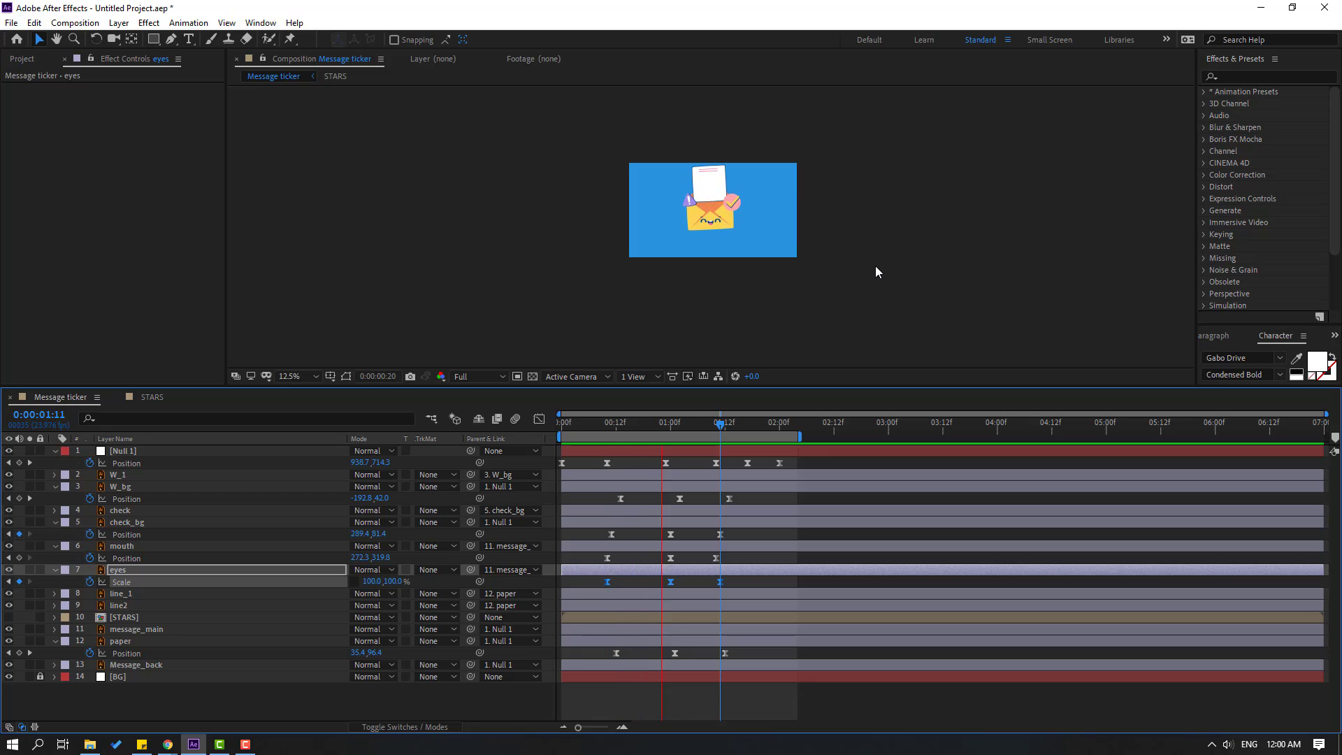
scroll(736, 308, "up", 1)
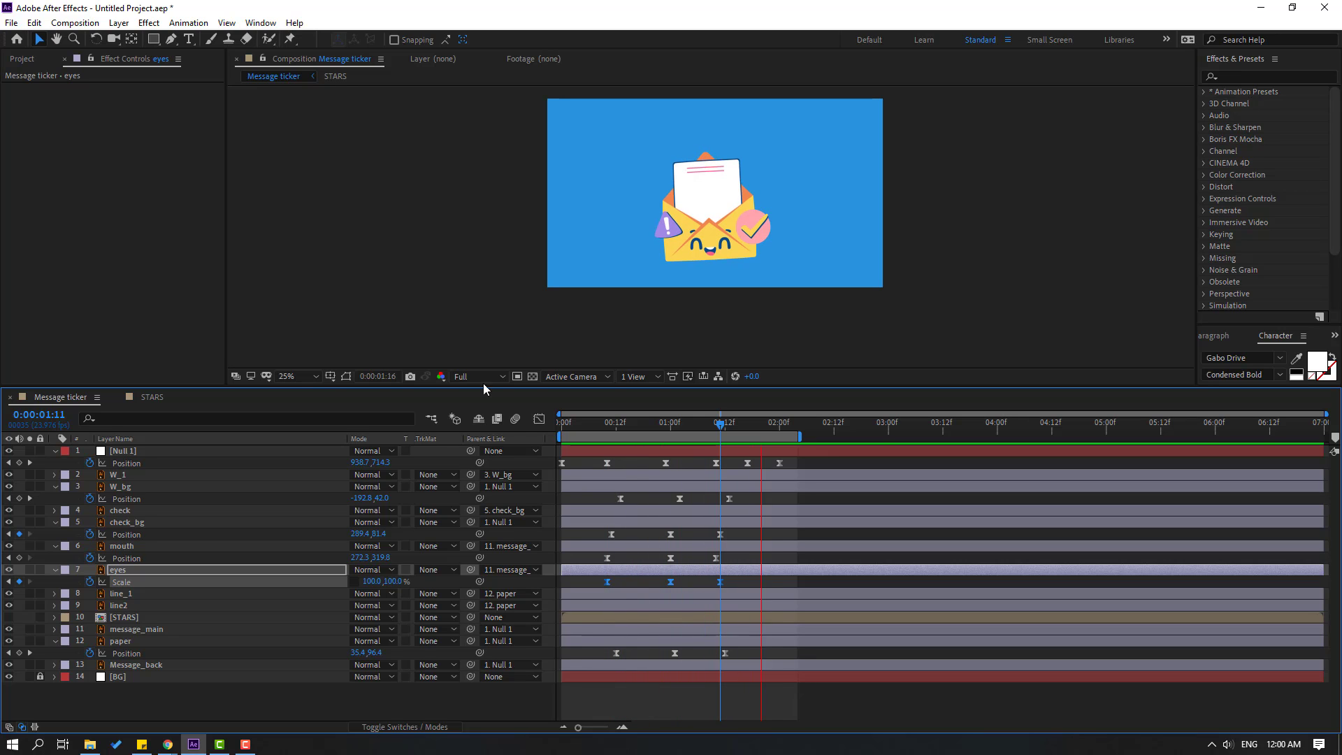
left_click(299, 378)
left_click(302, 412)
Step: Open the STARS composition and keyframe the Opacity of all eight star layers at 0% at 0:00:00:00
left_click(622, 428)
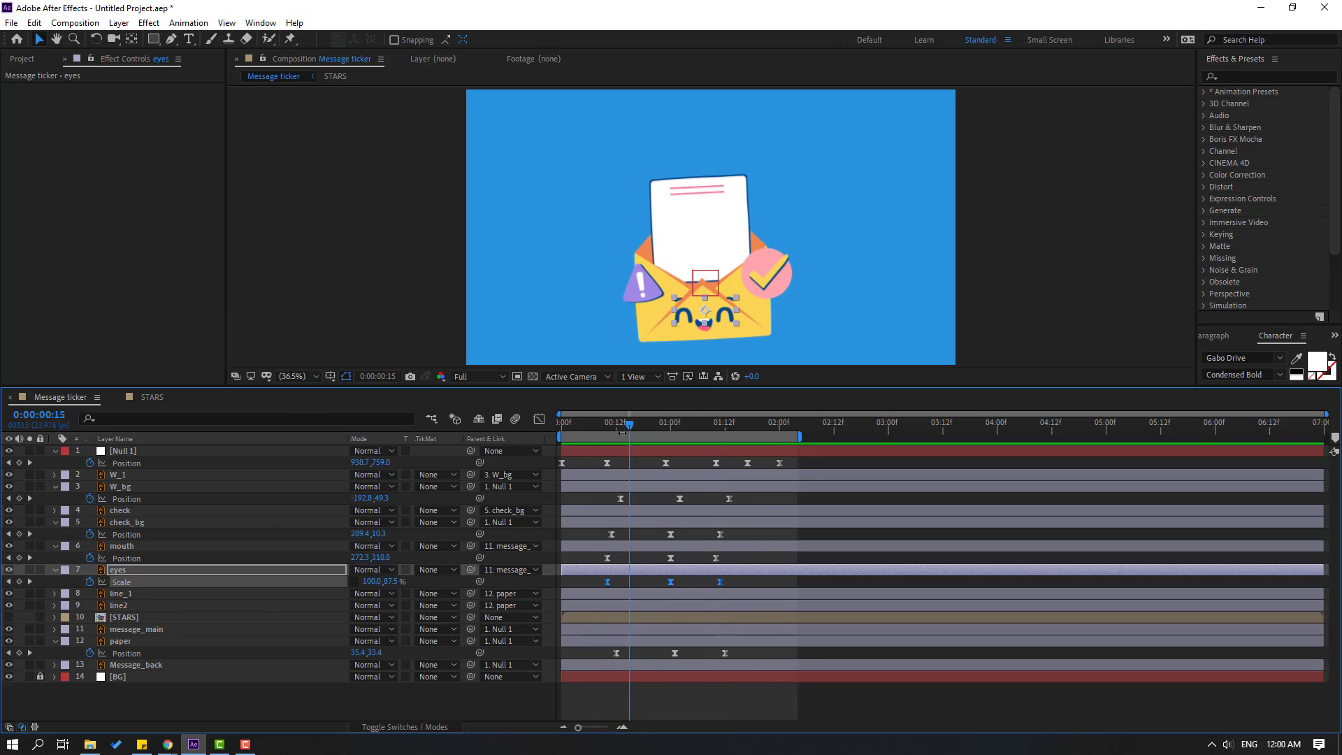
left_click(126, 618)
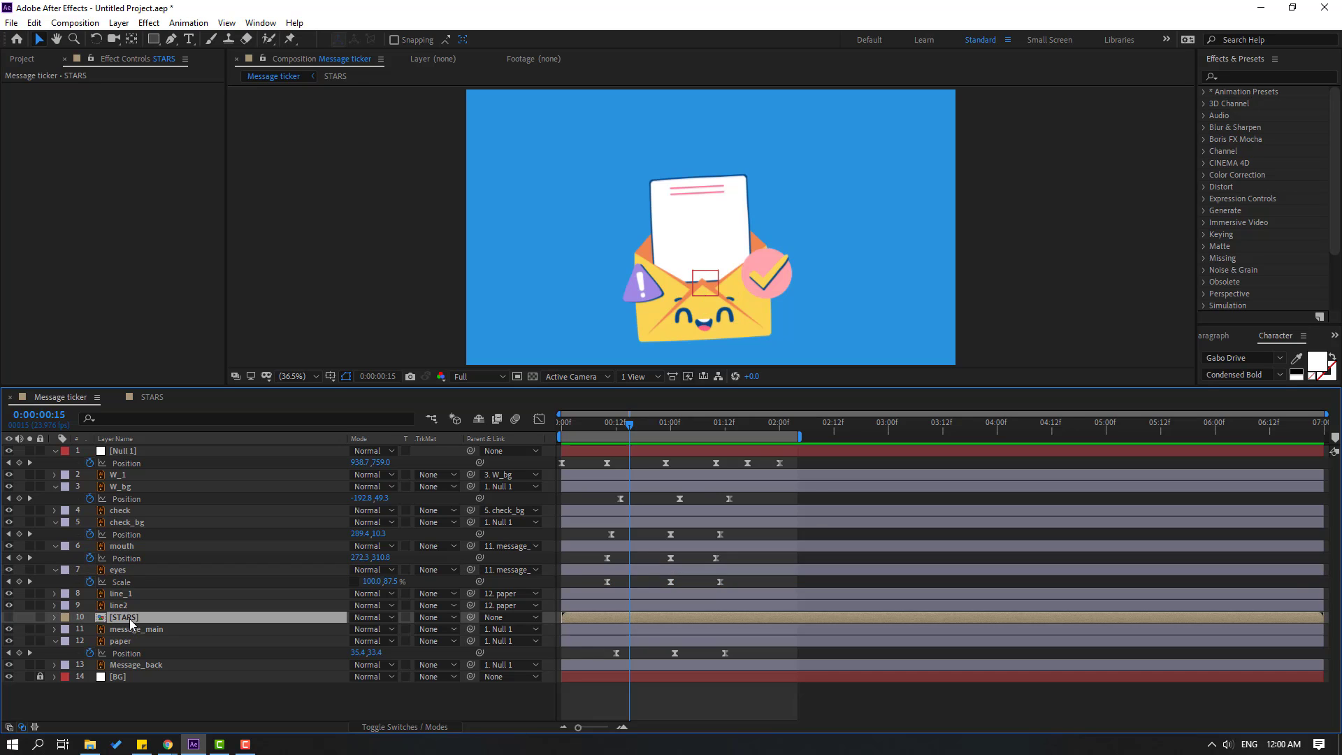
double_click(130, 621)
left_click_drag(116, 589, 329, 473)
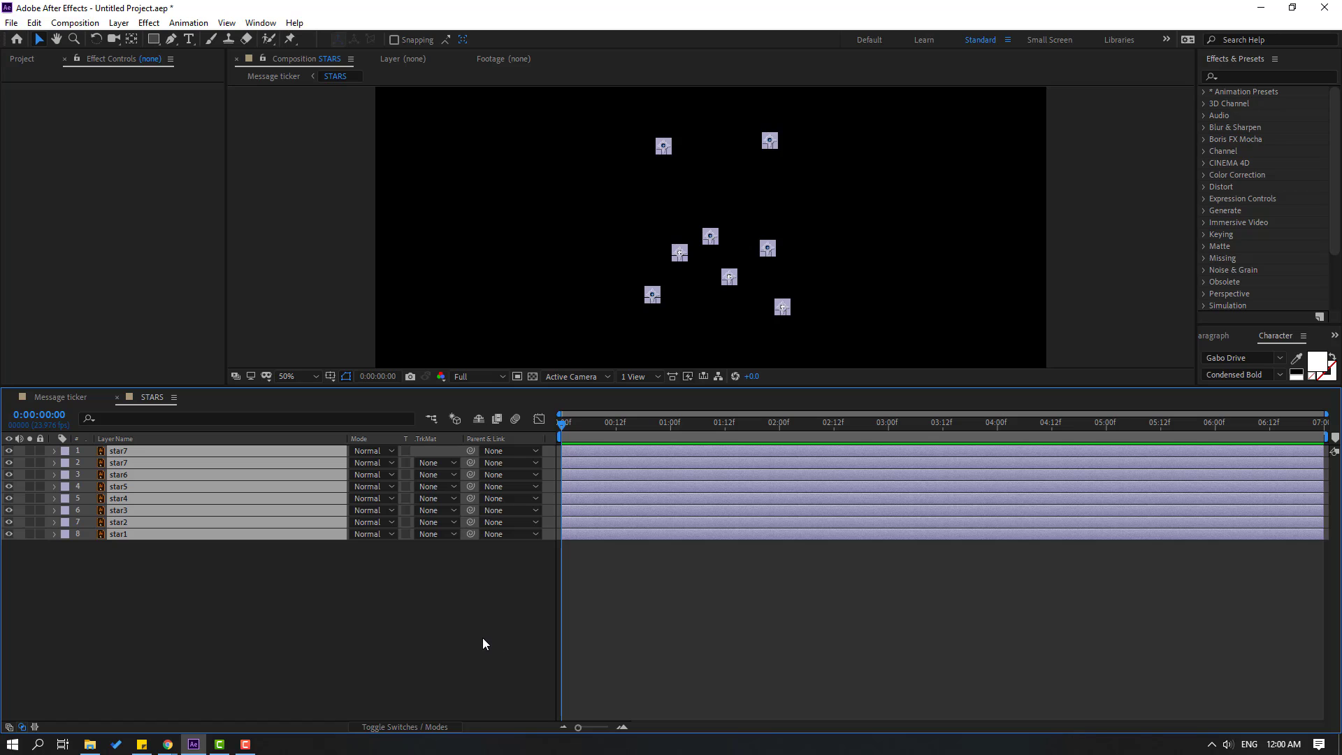
key("t")
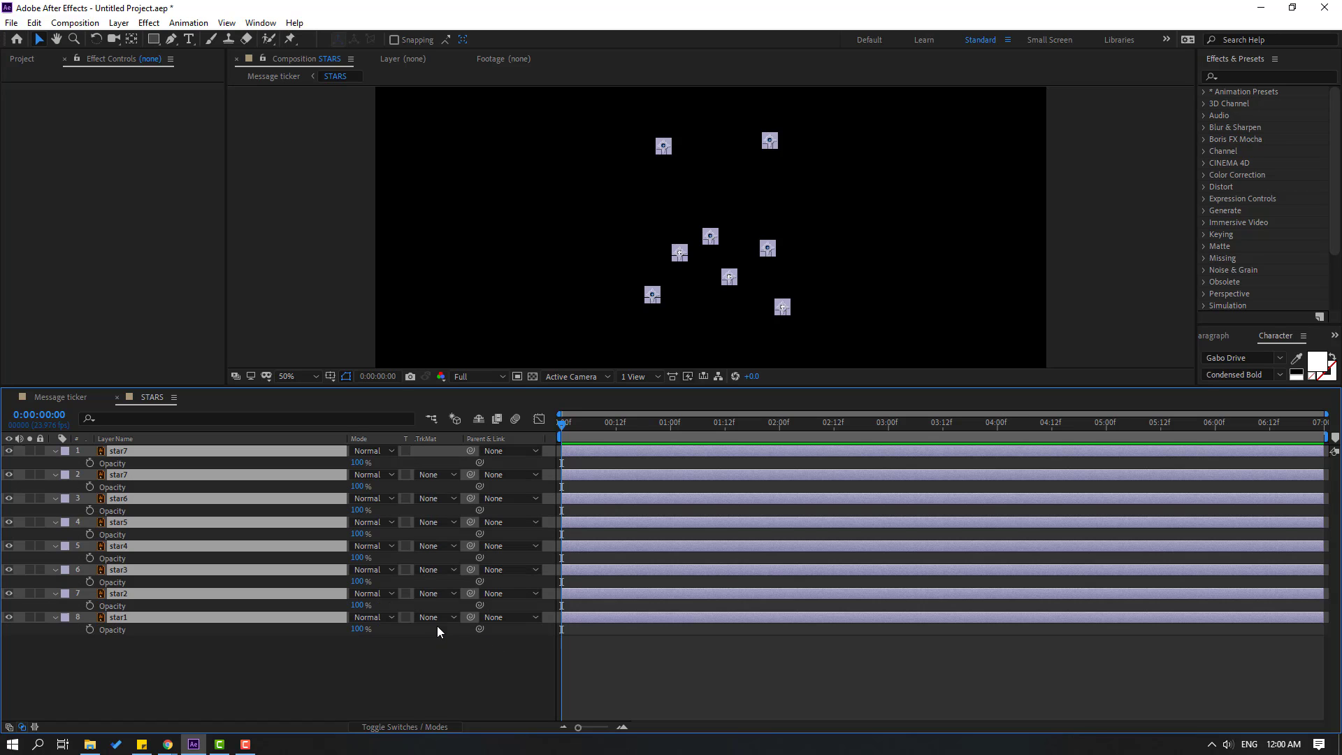
left_click(362, 467)
type("0")
key("Return")
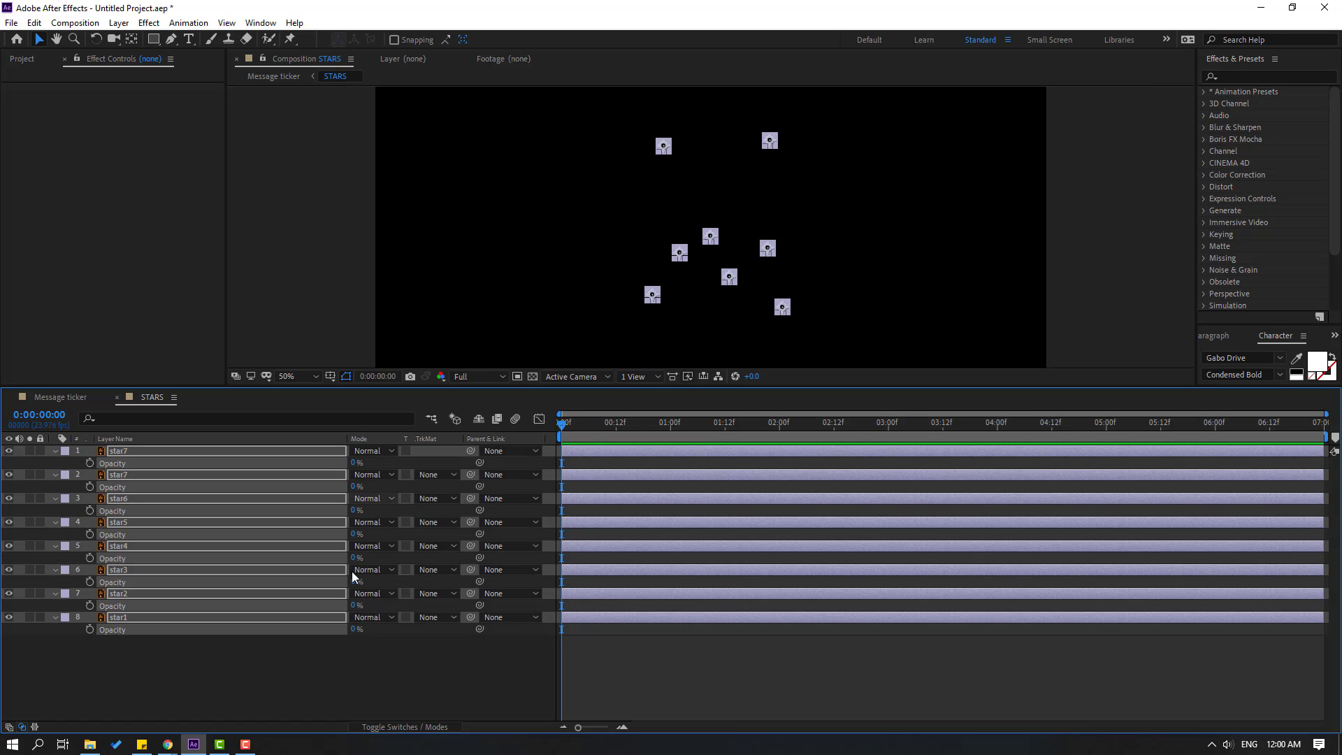
left_click(90, 463)
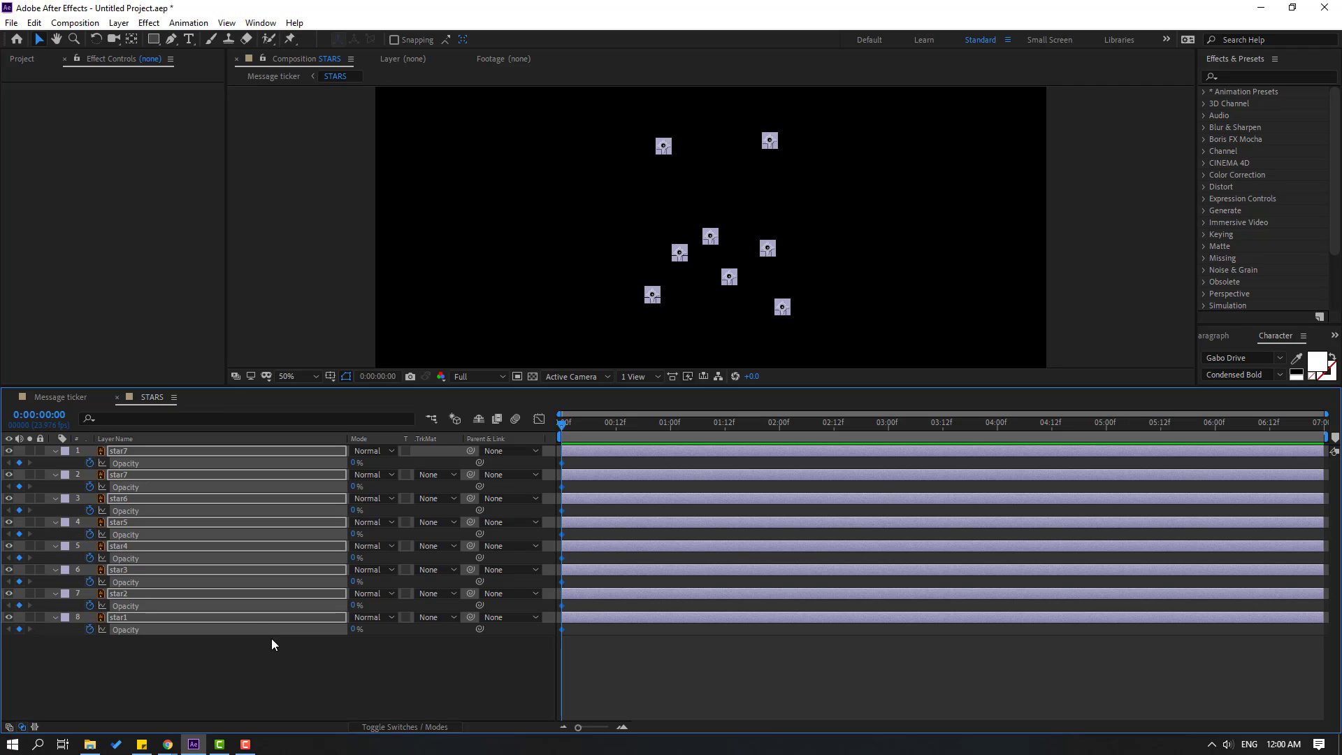
Step: Raise the Opacity of all star layers to 100% at 0:00:00:03
key("Page_Down")
key("Page_Down")
key("Page_Down")
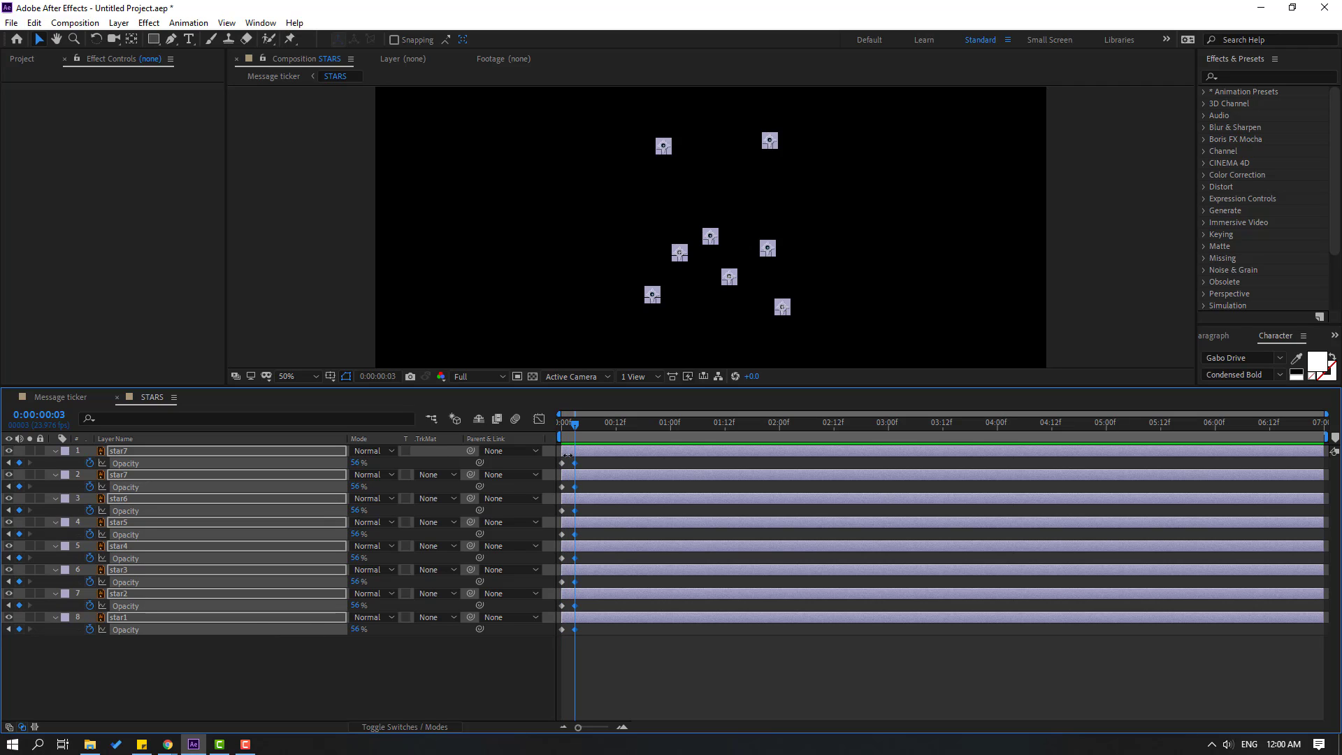
left_click_drag(568, 455, 595, 455)
Step: Set the Opacity of all star layers to 0% at 0:00:00:06
key("Page_Down")
key("Page_Down")
key("Page_Down")
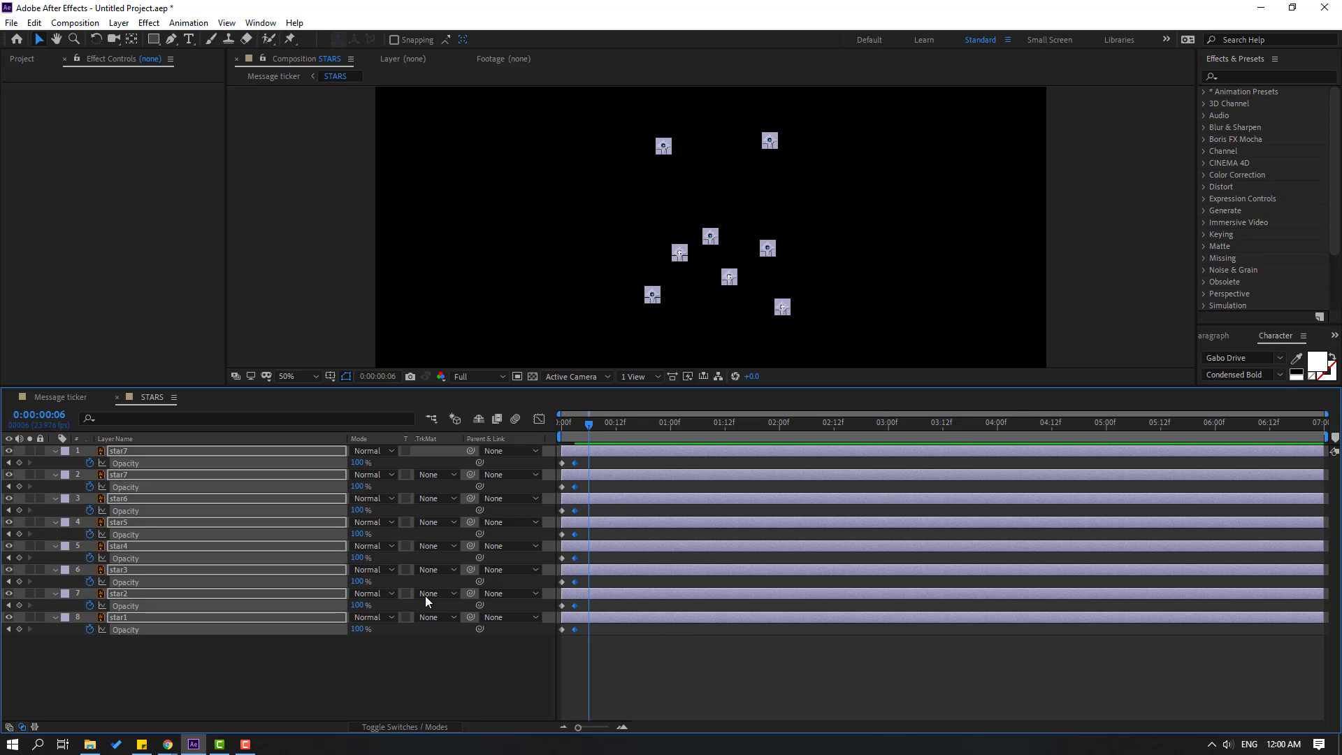
left_click(359, 463)
type("0")
key("Return")
Step: Apply Easy Ease to all Opacity keyframes of the star layers and clear the selection
left_click(721, 688)
left_click_drag(603, 461, 548, 658)
right_click(588, 635)
mouse_move(731, 626)
left_click(778, 533)
left_click(243, 685)
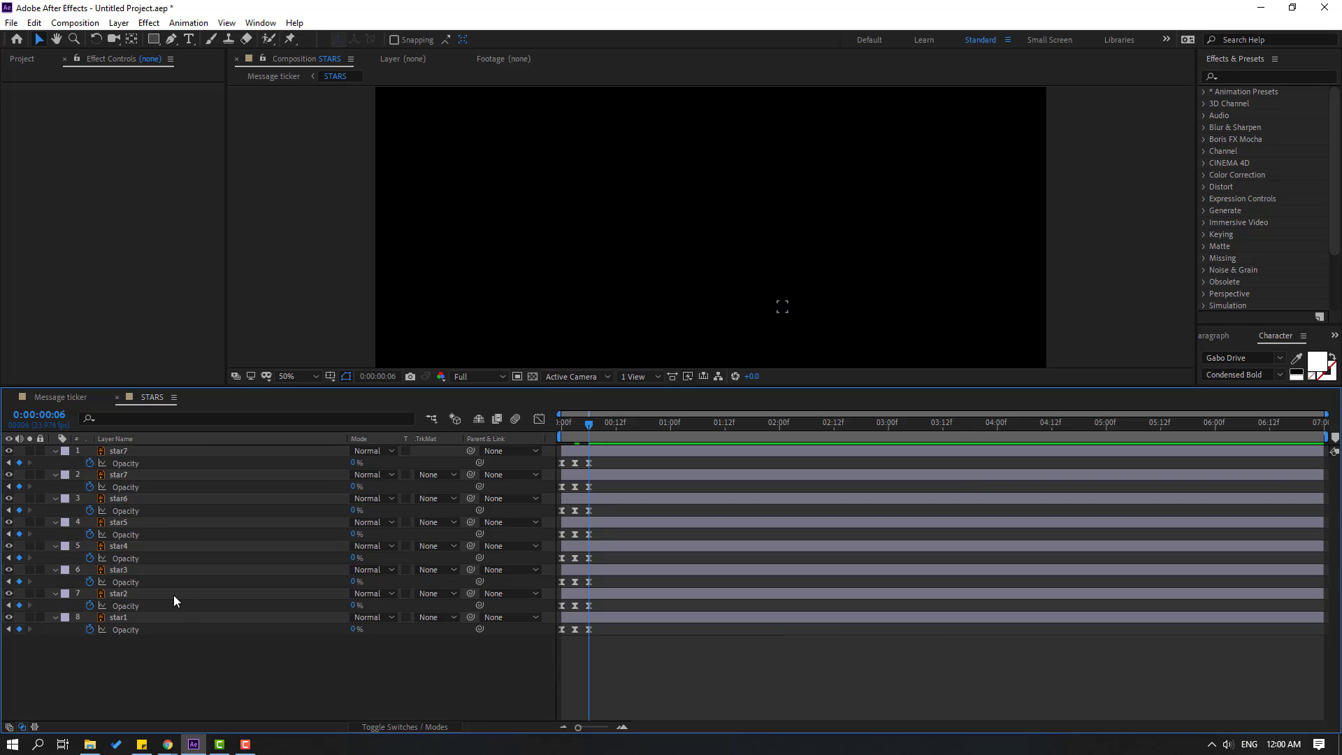
Step: Add the expression loopOutDuration(type = "cycle", duration = 0) to the first star7 layer's Opacity and preview the composition
left_click(91, 464, "alt")
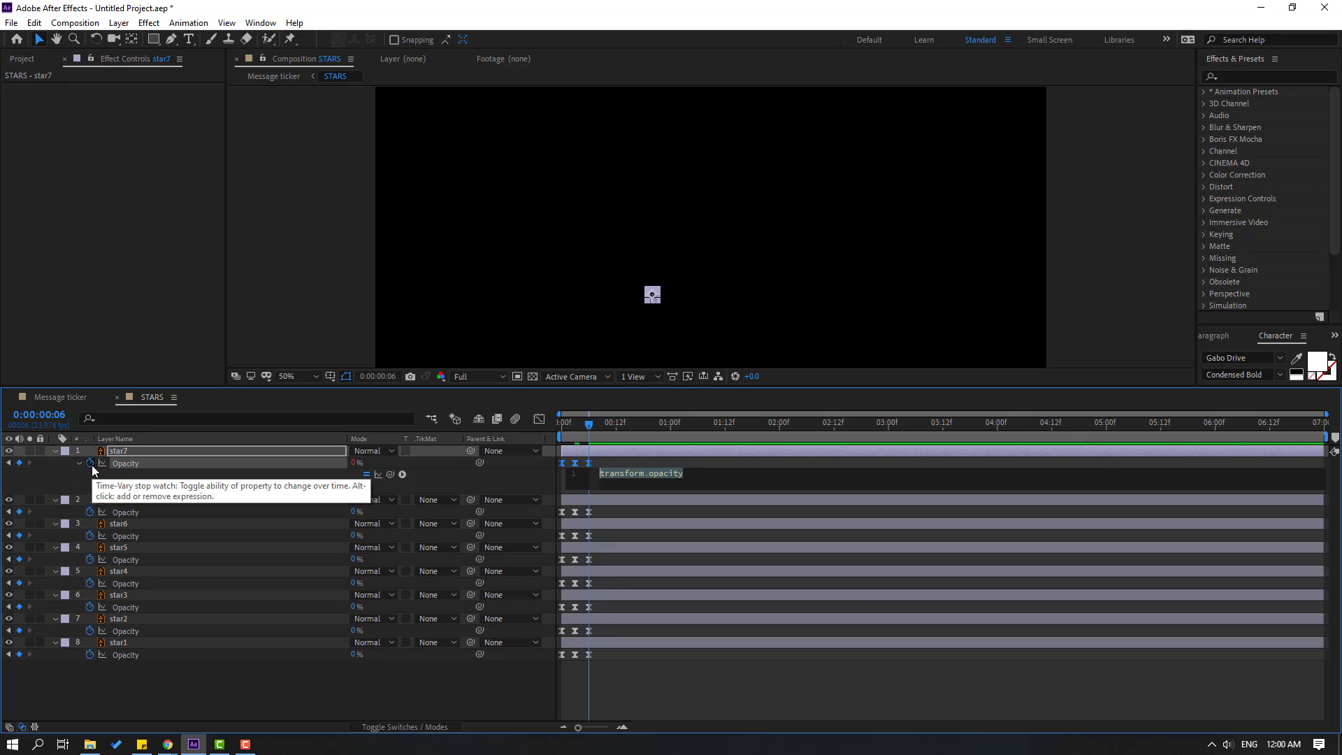
left_click(402, 474)
mouse_move(503, 404)
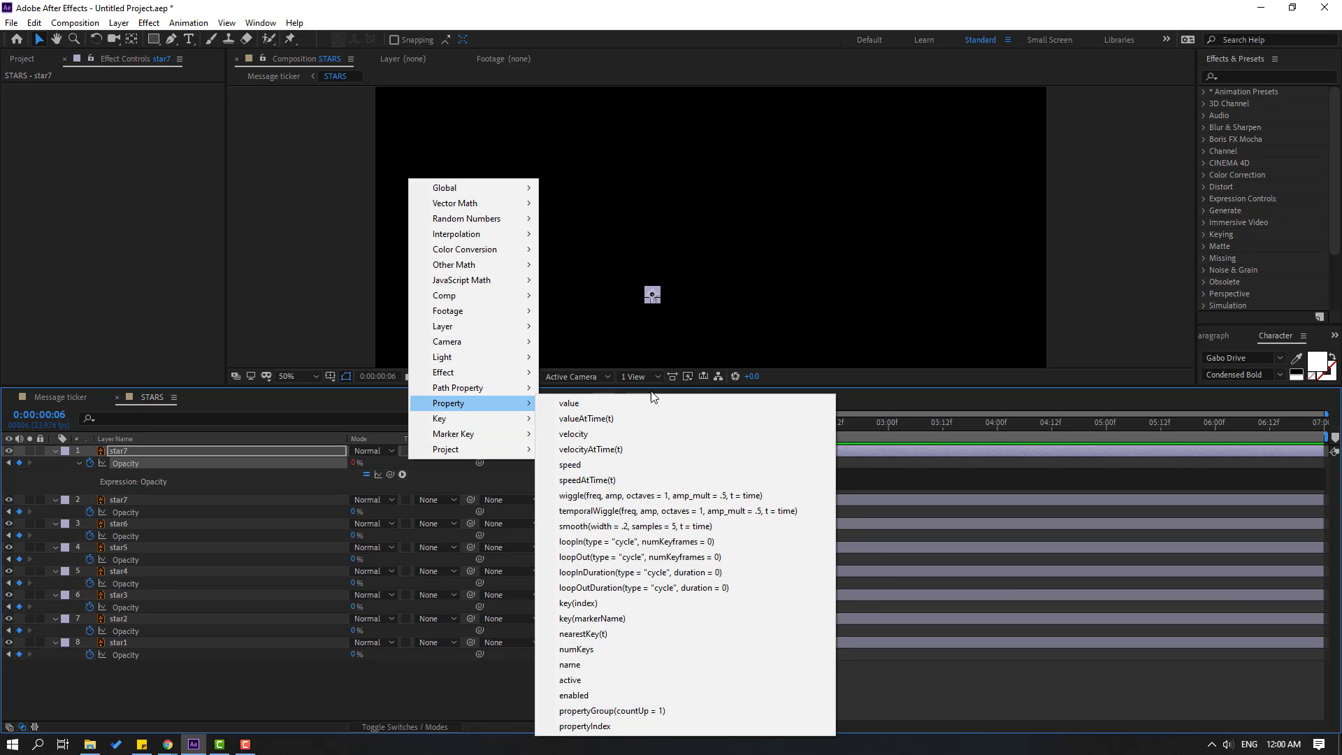
left_click(651, 588)
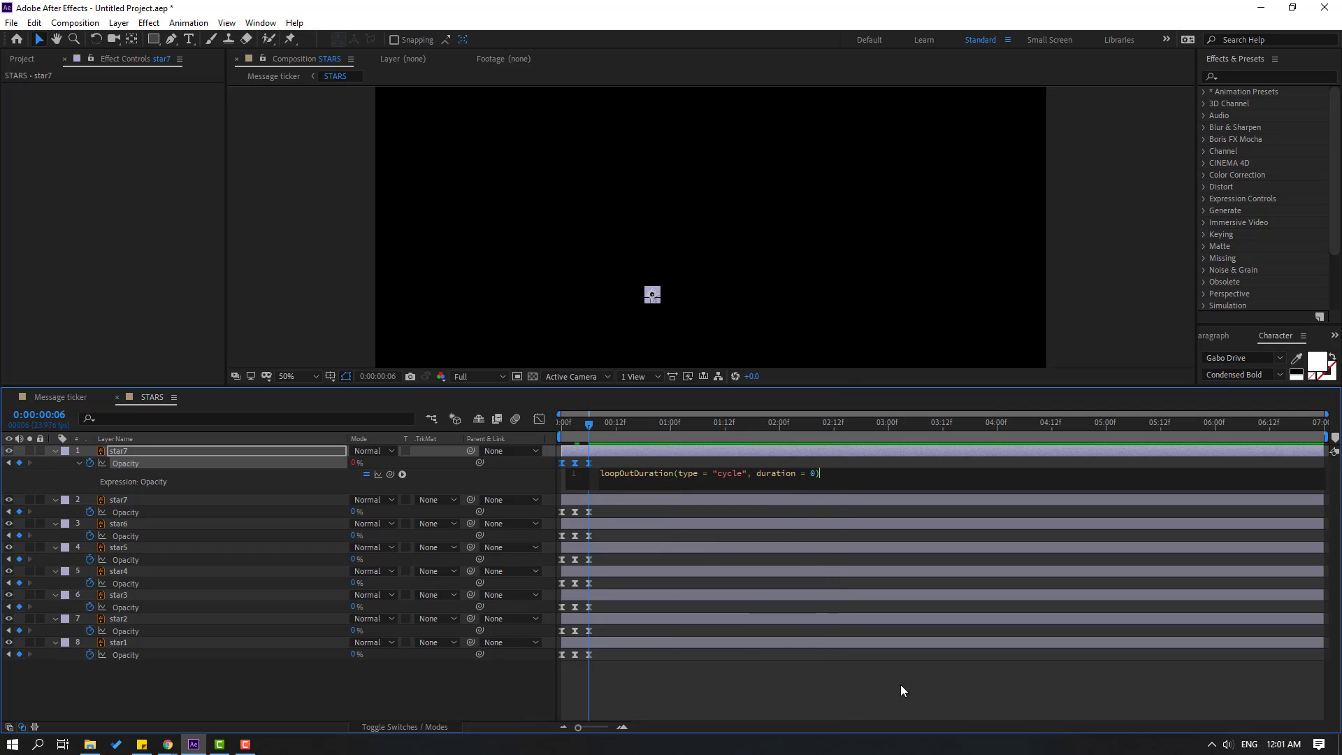
left_click(902, 689)
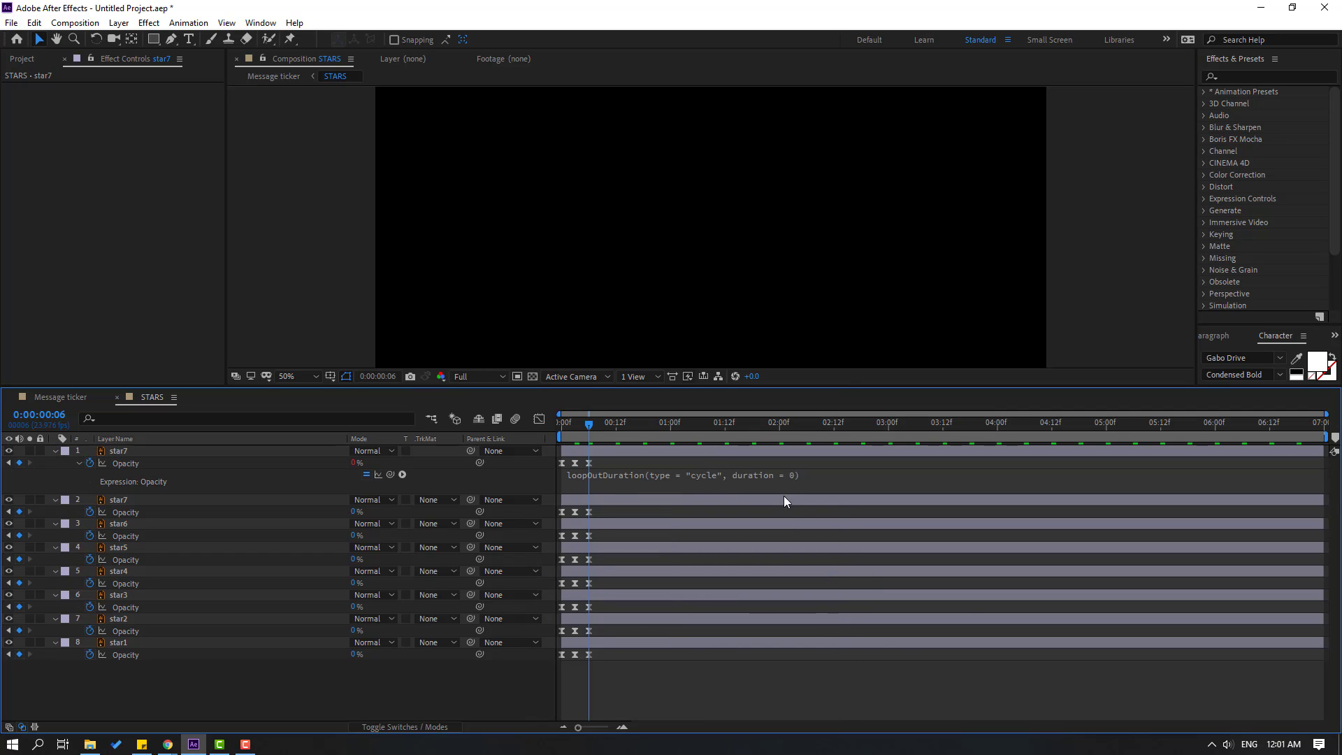
key("space")
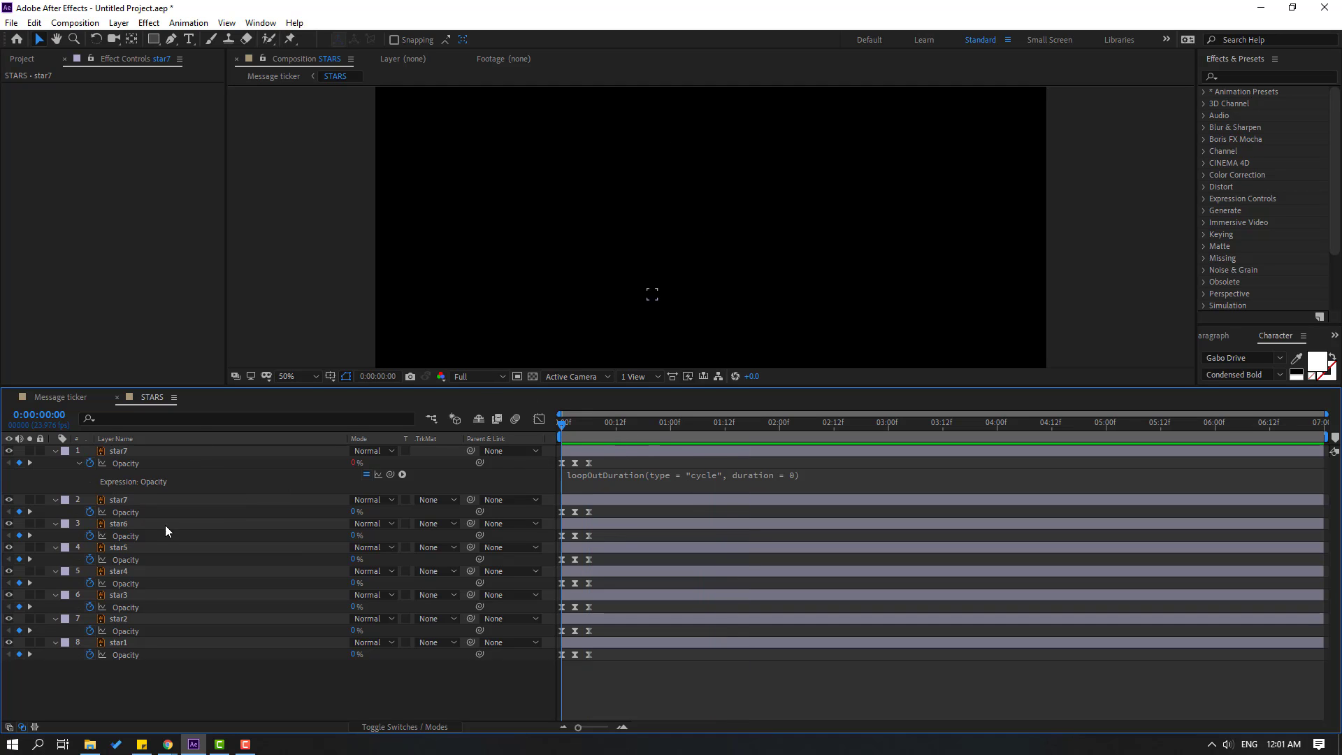
Step: Add the same loopOutDuration cycle expression to the Opacity of the remaining star layers, down to star1, and collapse their properties
left_click(90, 513, "alt")
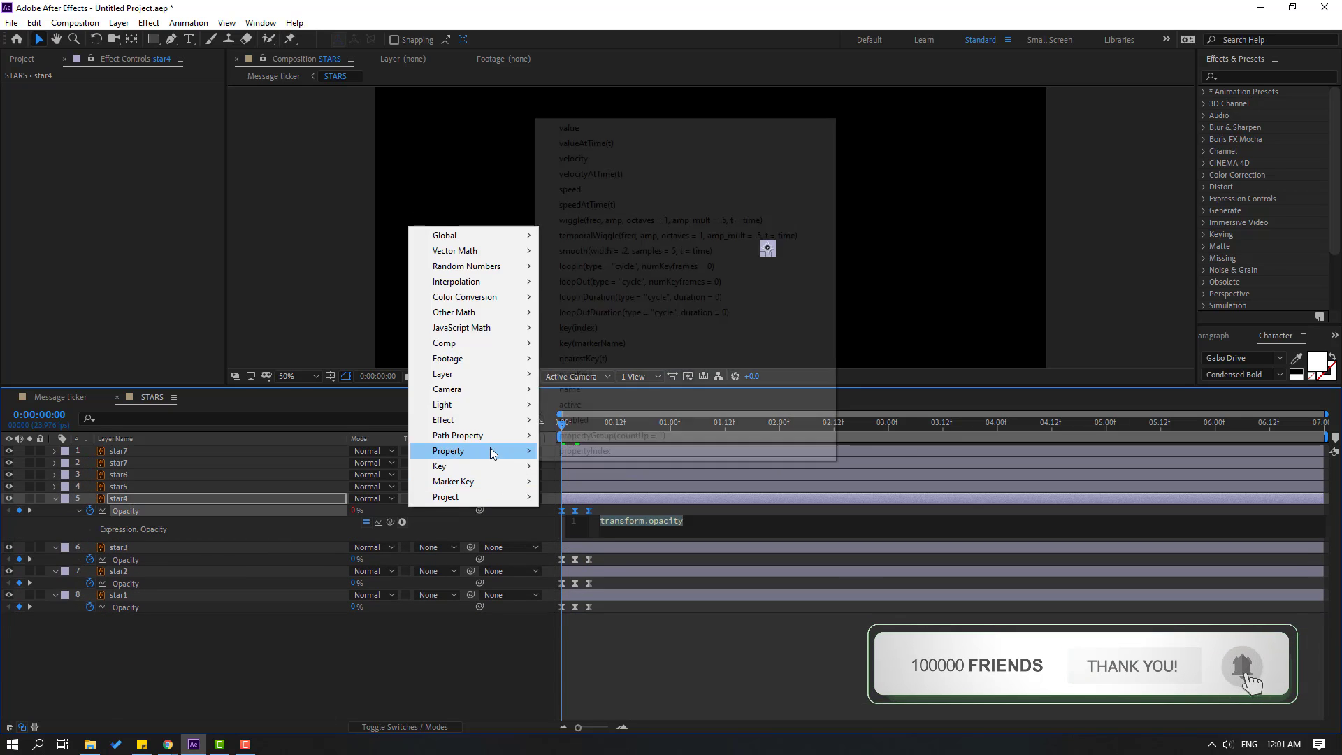
left_click(93, 533)
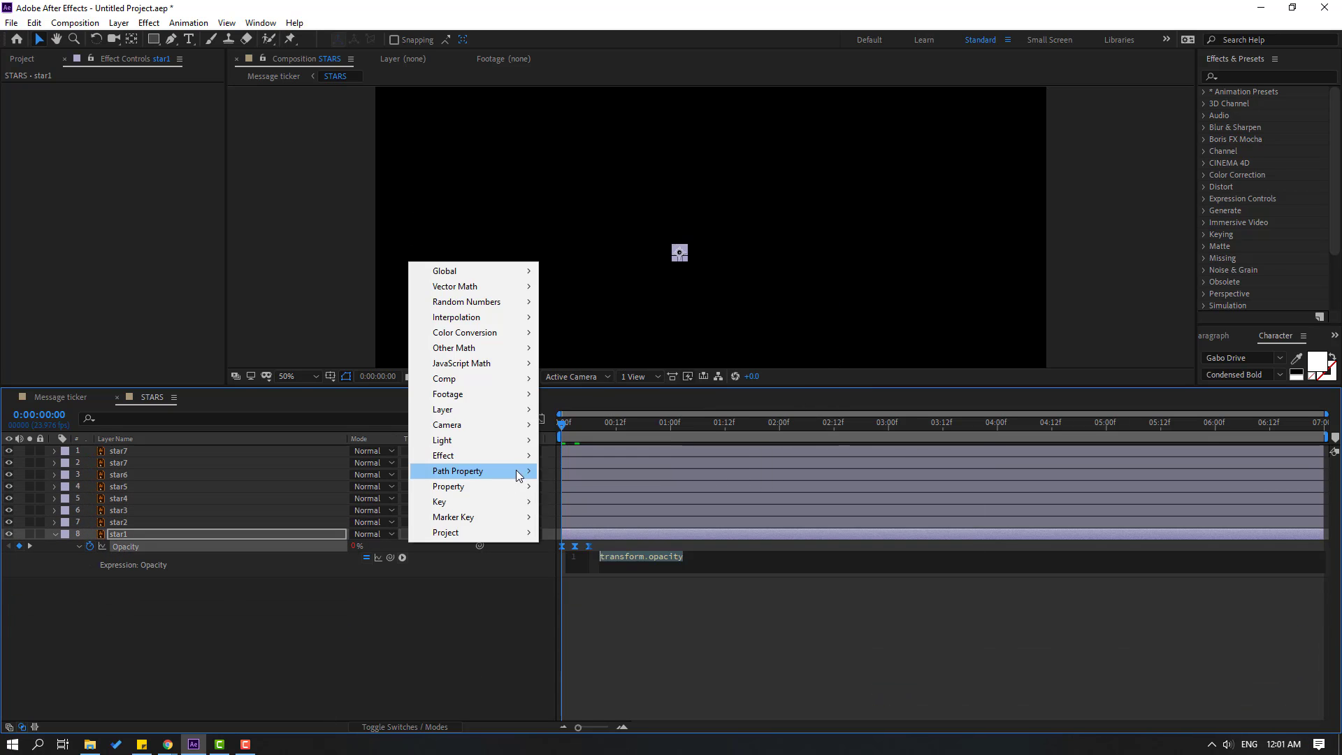
left_click(672, 338)
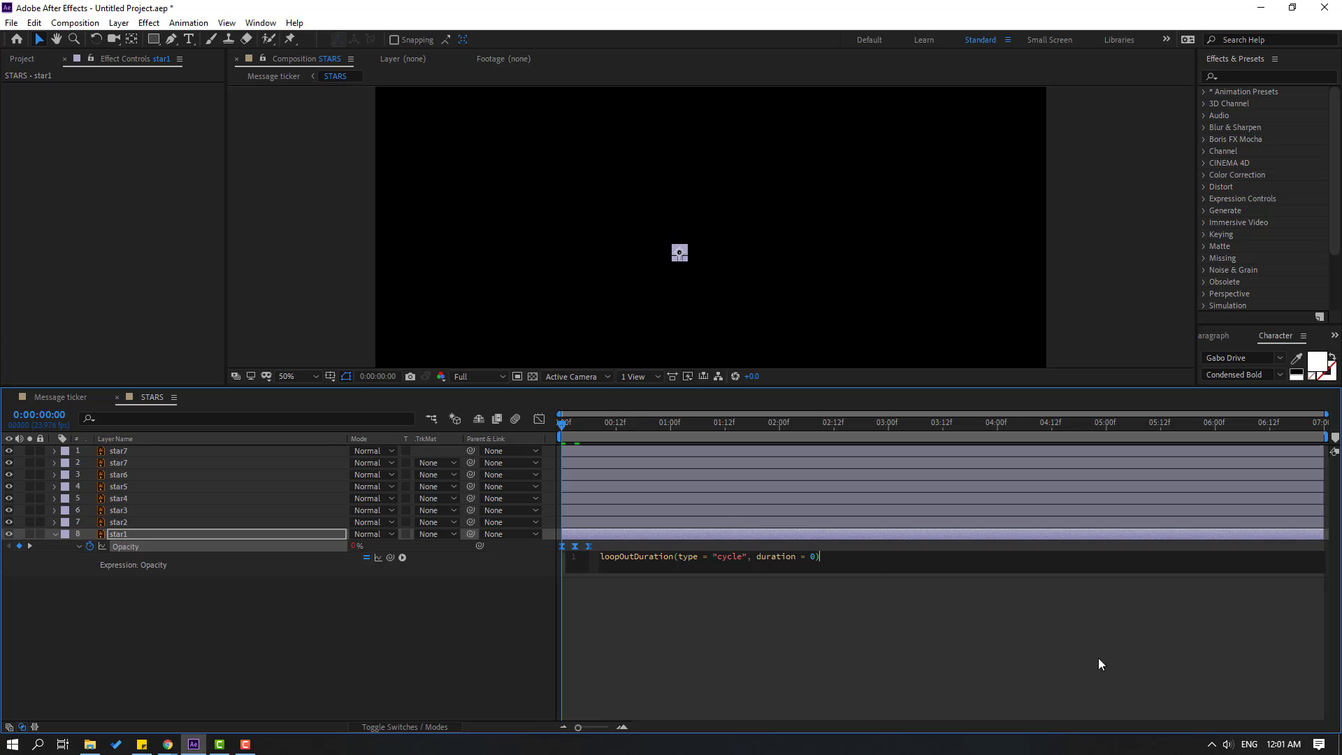
left_click(934, 659)
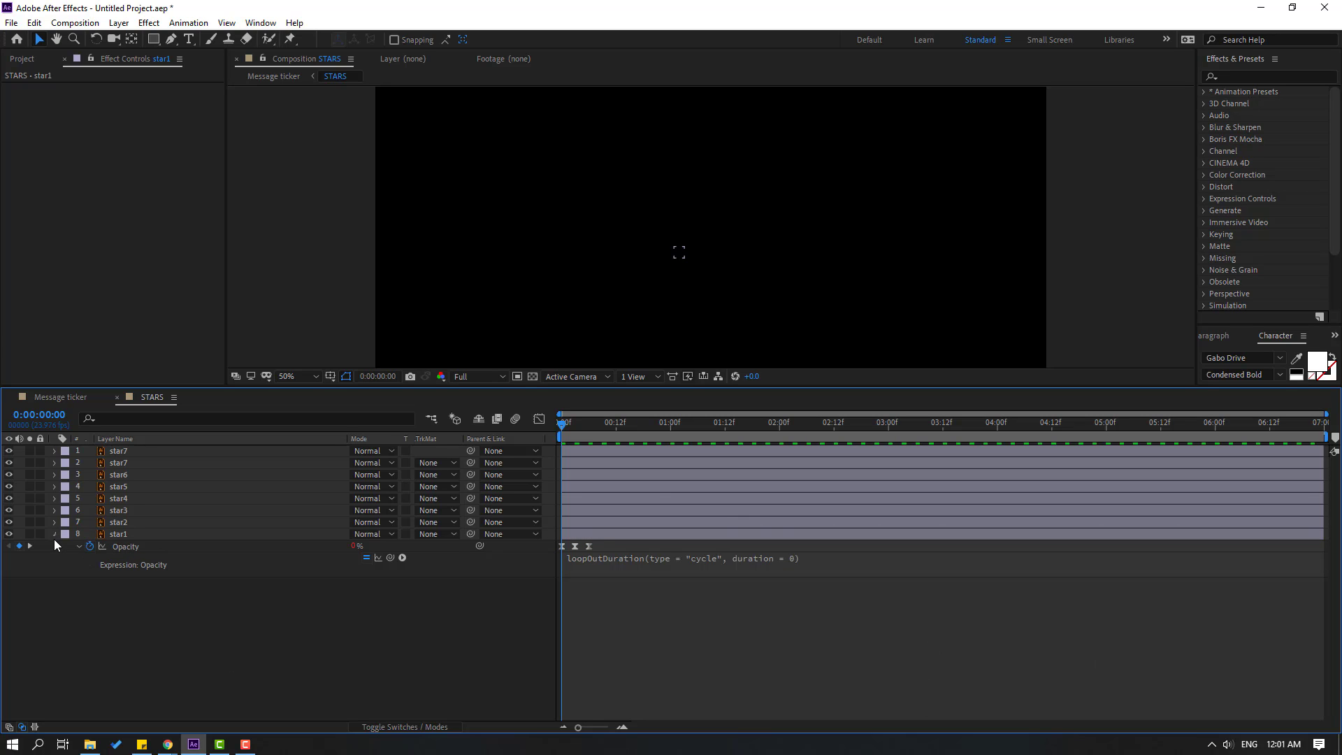
left_click(54, 535)
Step: Stagger the star layers below the first by shifting each a few frames along the timeline, and preview the twinkling
left_click_drag(582, 463, 602, 499)
left_click_drag(592, 512, 615, 535)
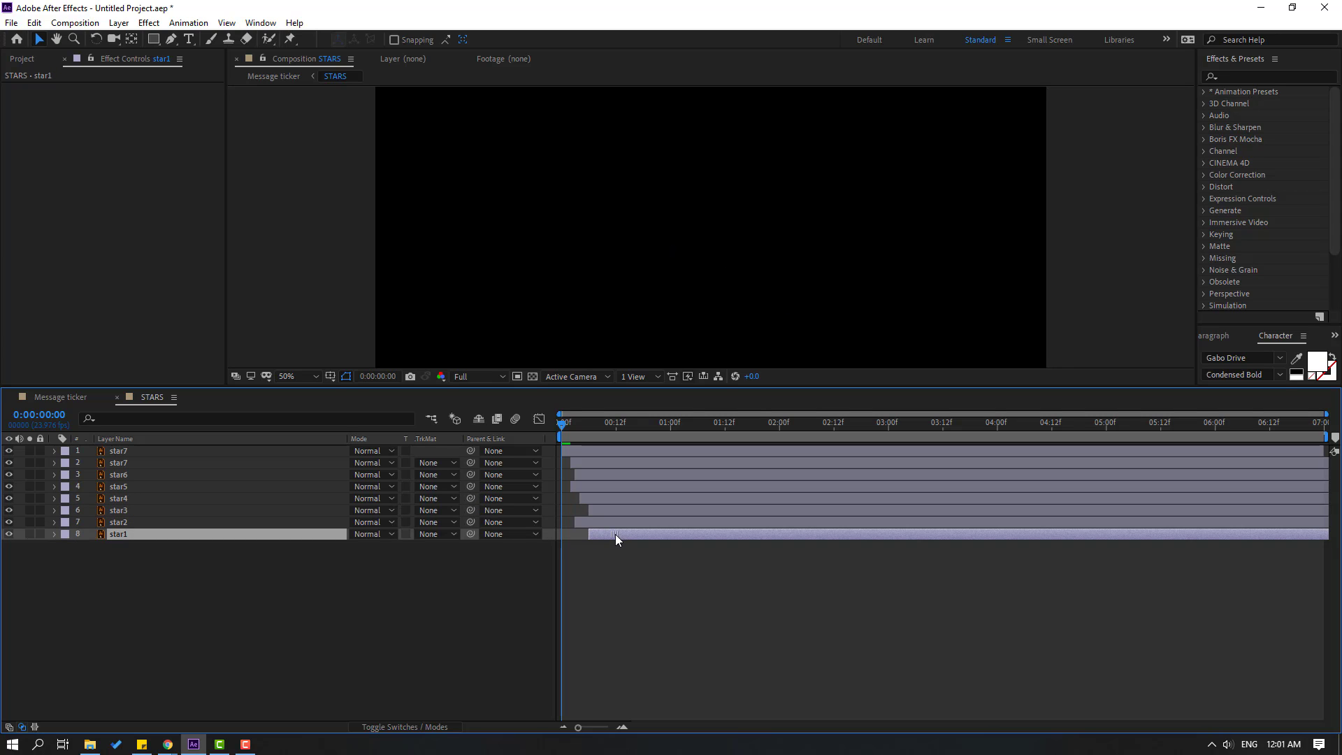
key("space")
key("space")
Step: Refine the star layers' time offsets, with star6, star4 and star1 starting at about 0:00:00:08, and preview the result
left_click_drag(657, 498, 614, 510)
key("space")
key("space")
key("space")
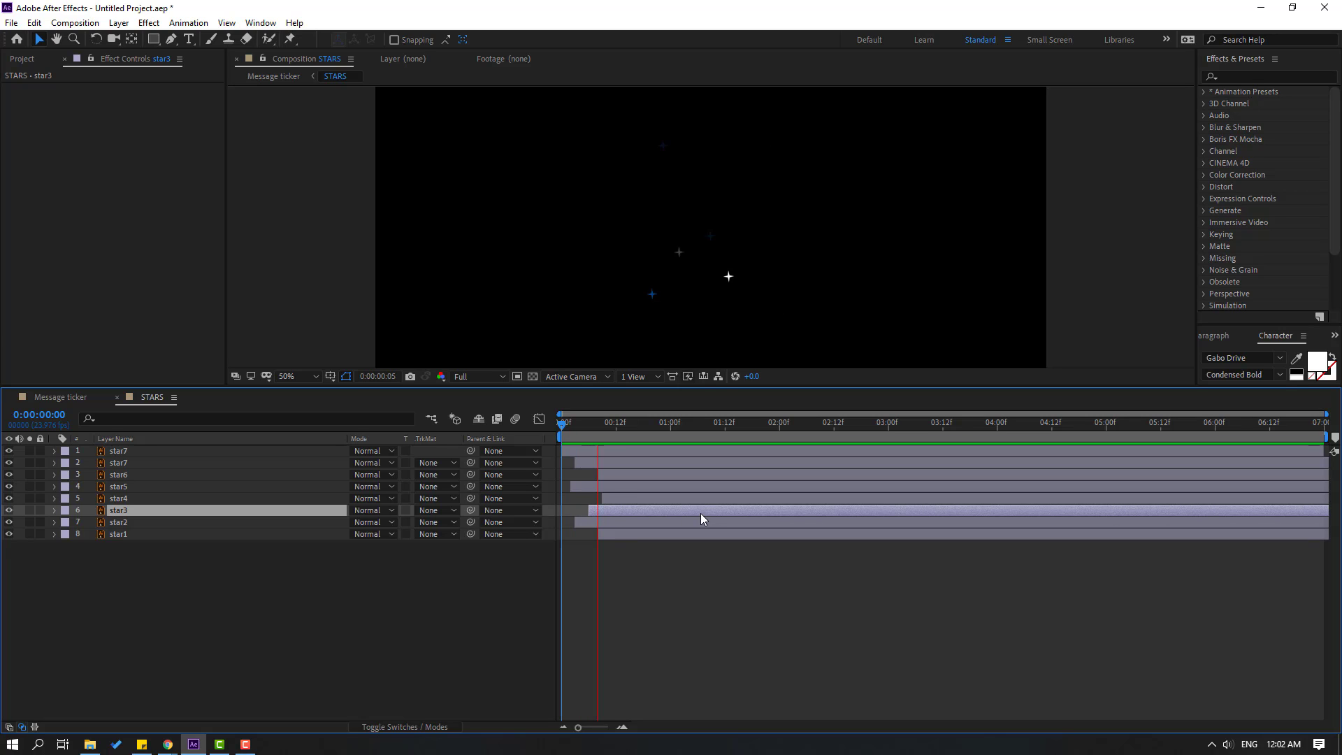
key("space")
Step: In Message ticker, make the STARS layer visible, parent it to Null 1 and preview the animation
left_click(117, 397)
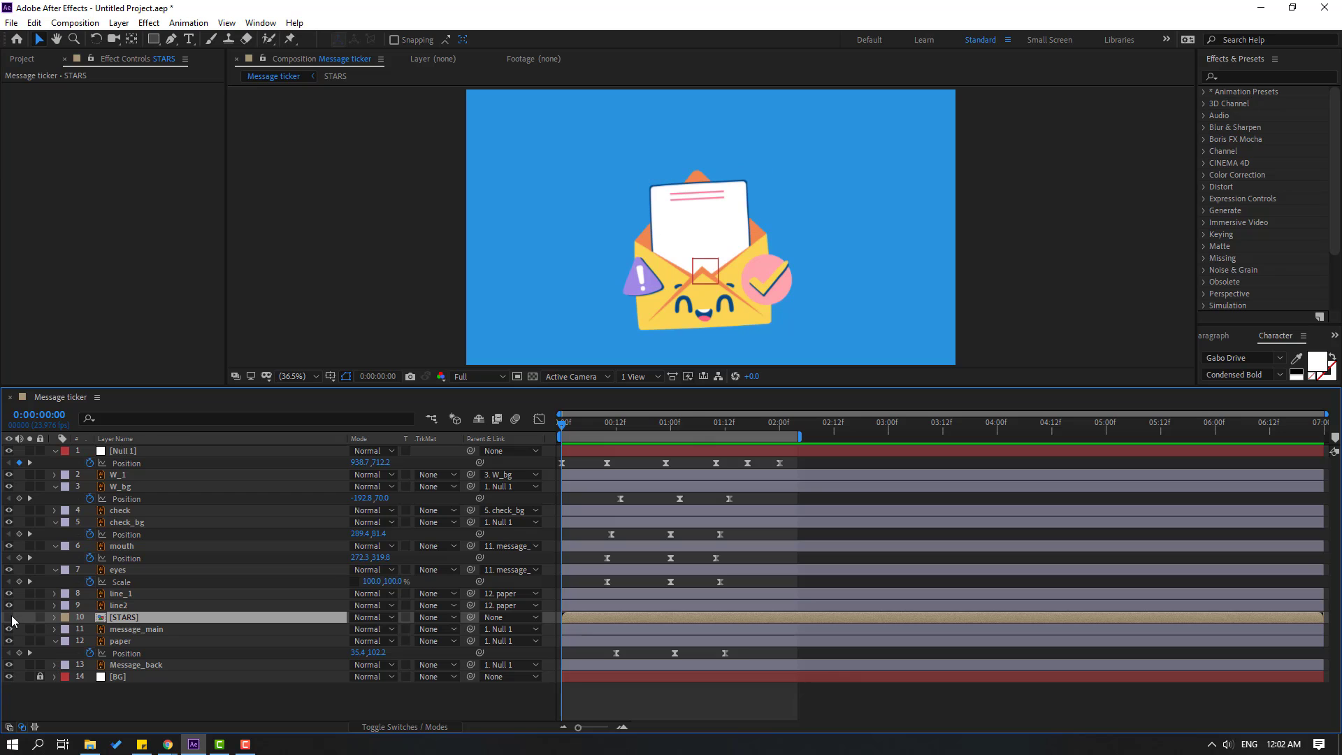
left_click(9, 617)
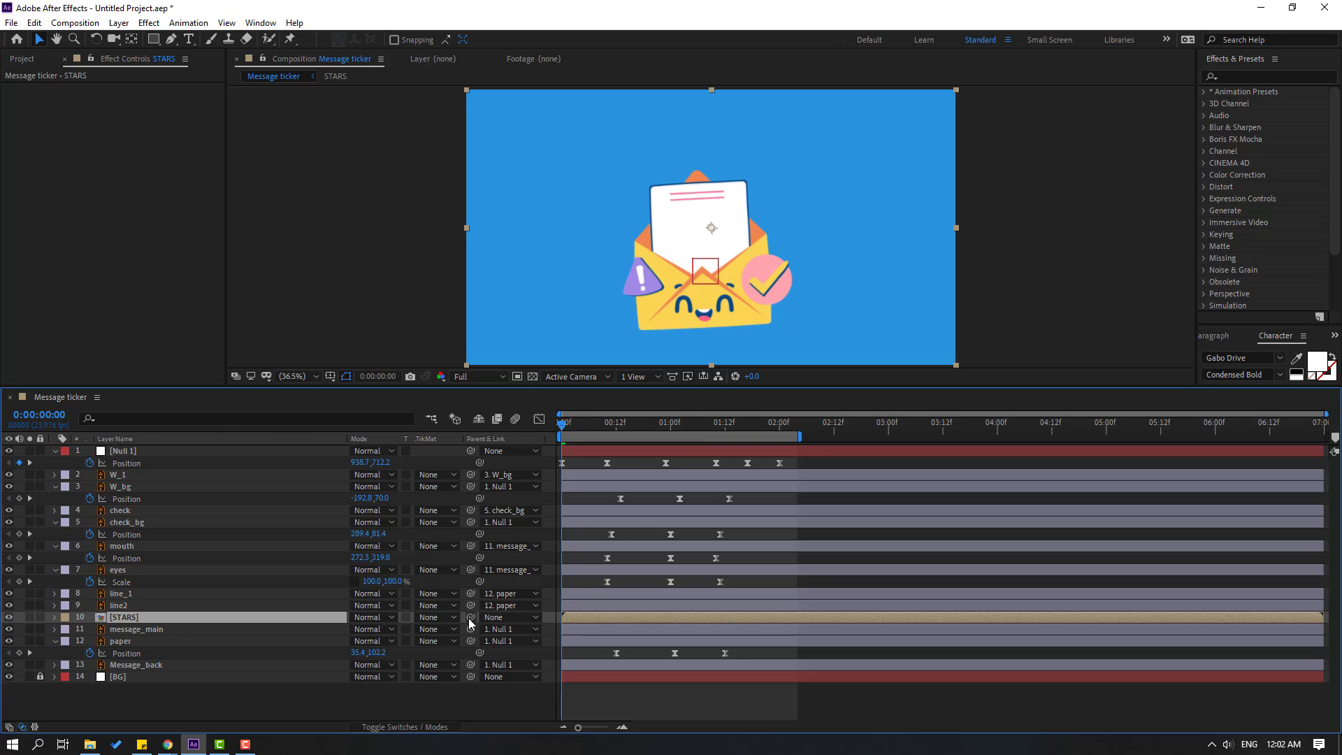
left_click_drag(470, 618, 123, 452)
key("space")
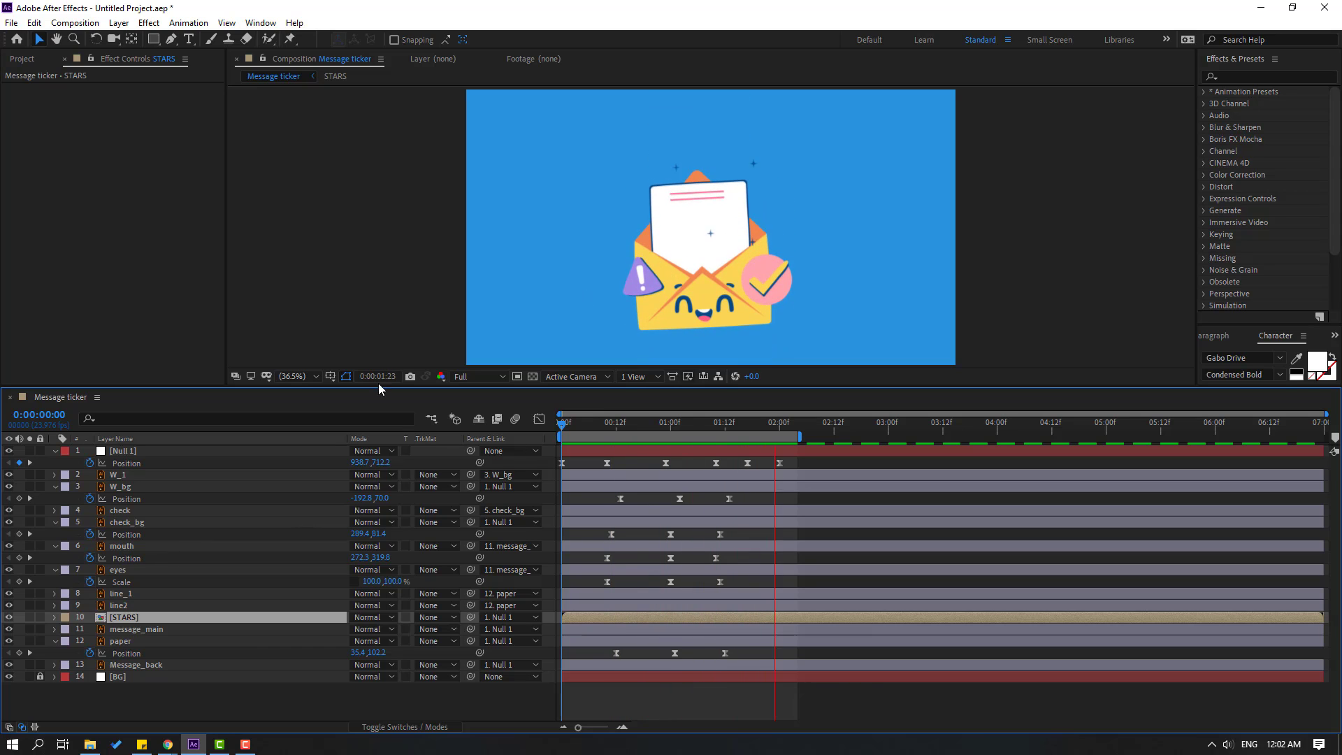
Step: Collapse the layer properties and move the W_1 layer's anchor point onto the dot of the exclamation mark
left_click(302, 376)
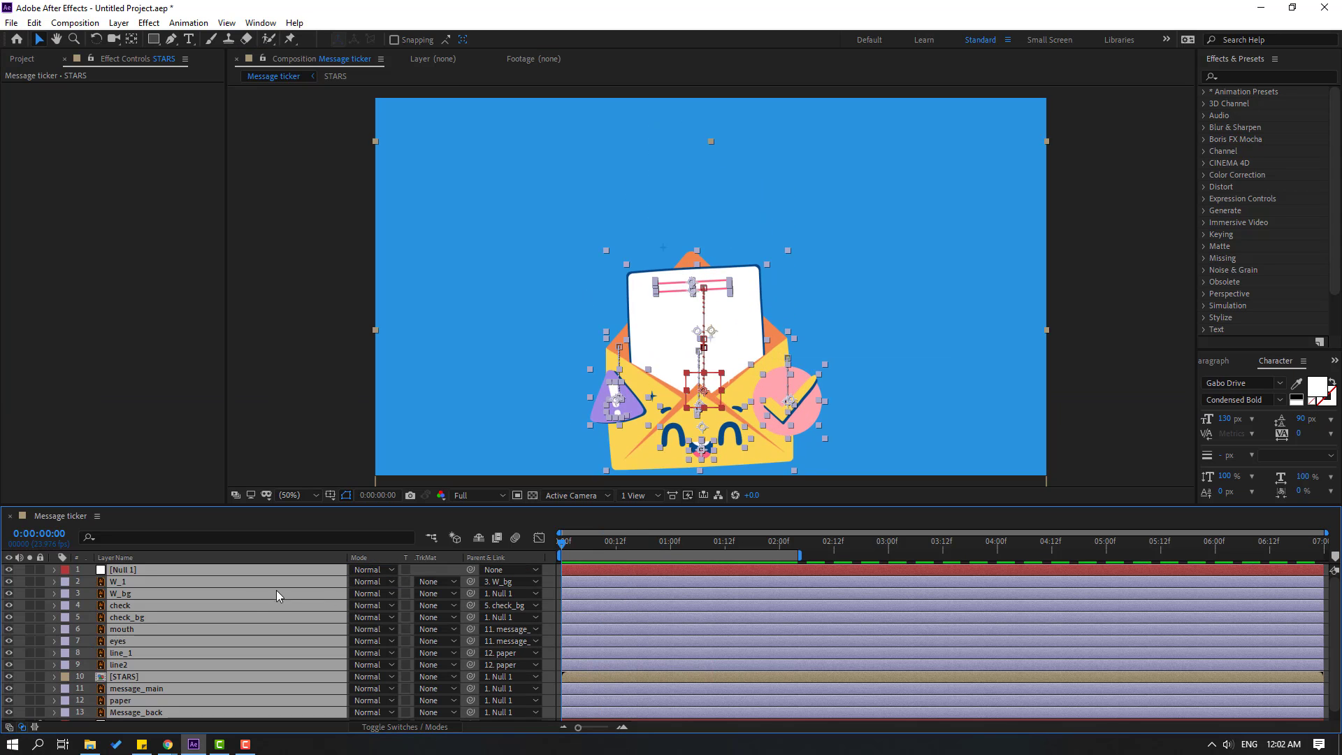
key("ctrl+shift+a")
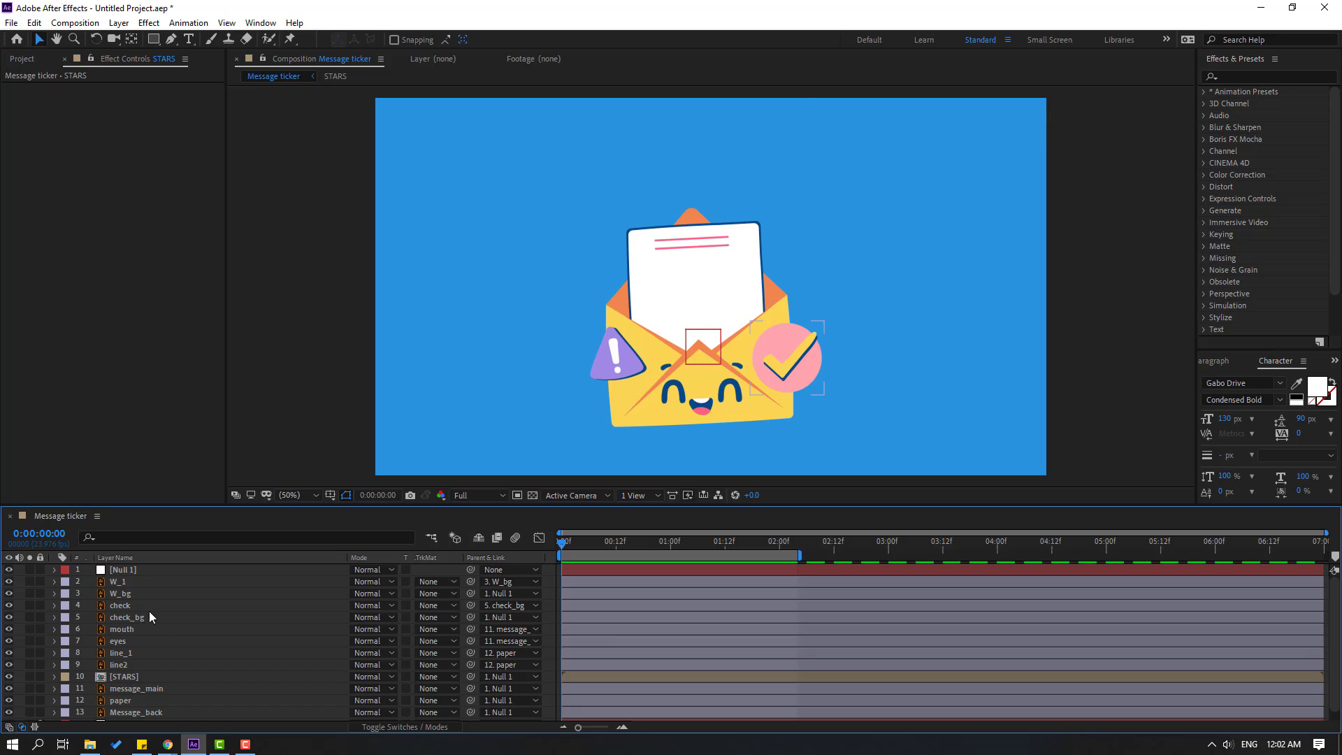
left_click(121, 583)
scroll(635, 264, "up", 2)
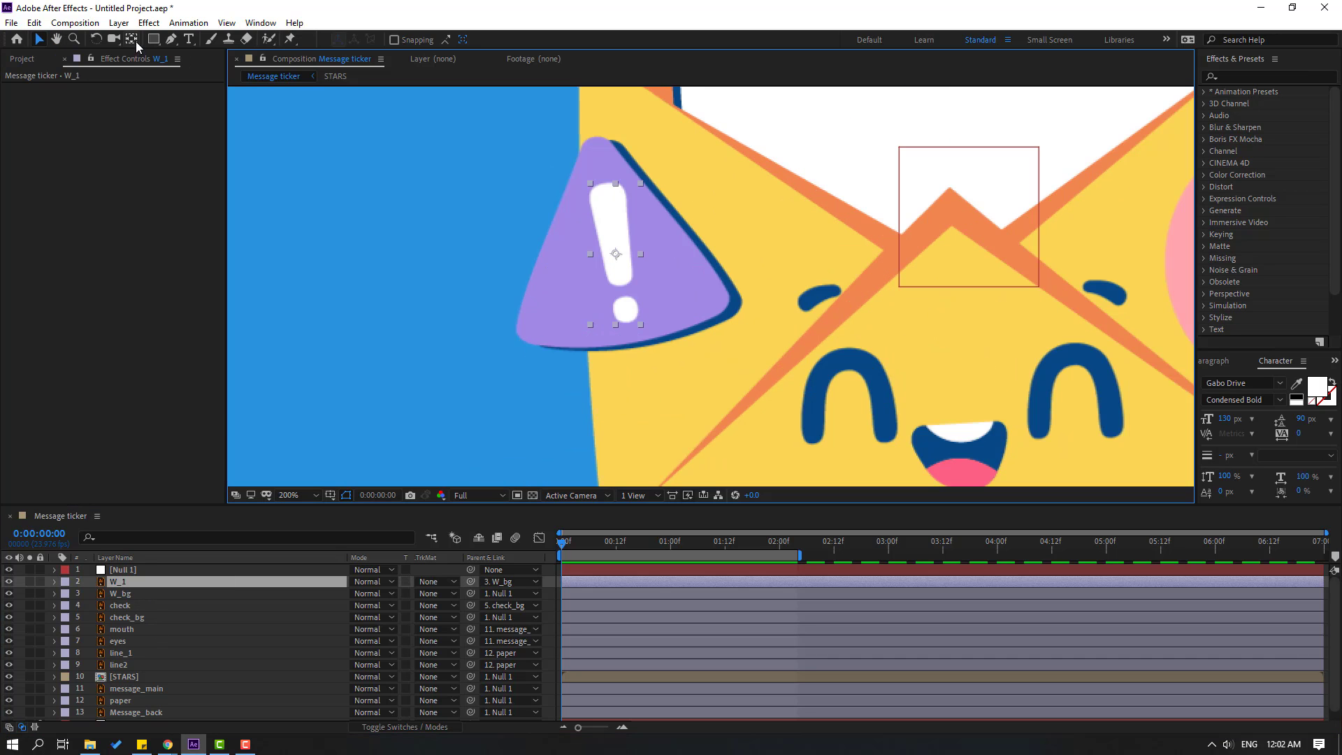
left_click(132, 40)
left_click_drag(616, 254, 618, 272)
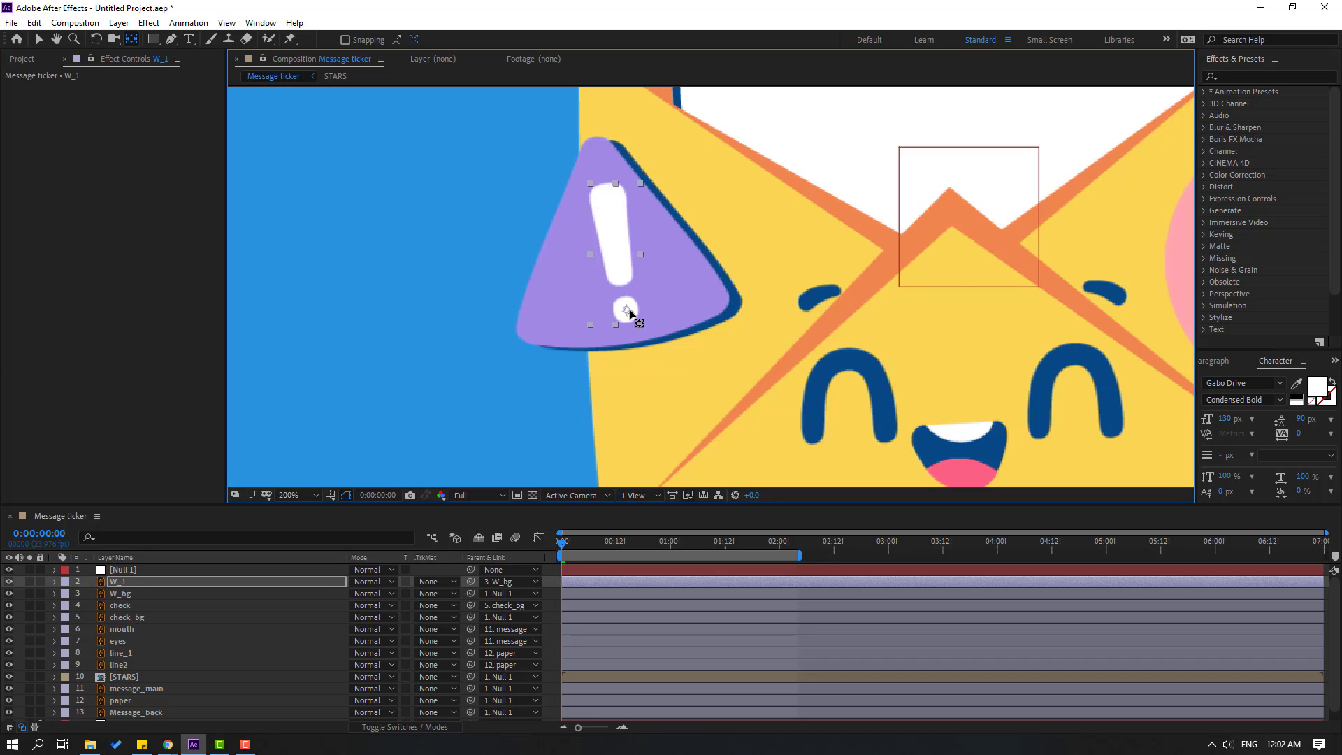
left_click(40, 40)
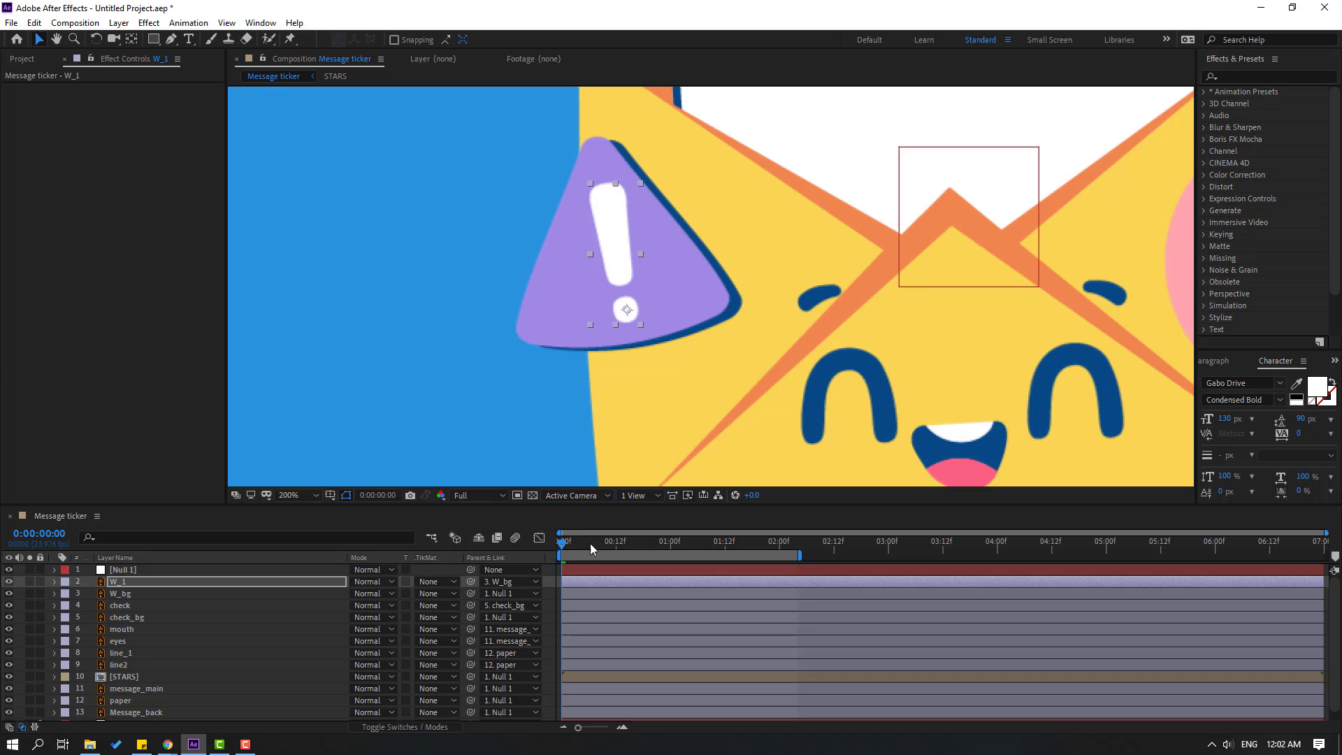
Step: Reveal Null 1's Position keyframes for timing and keyframe W_1's Rotation at 0° at 0:00:00:10
left_click(127, 572)
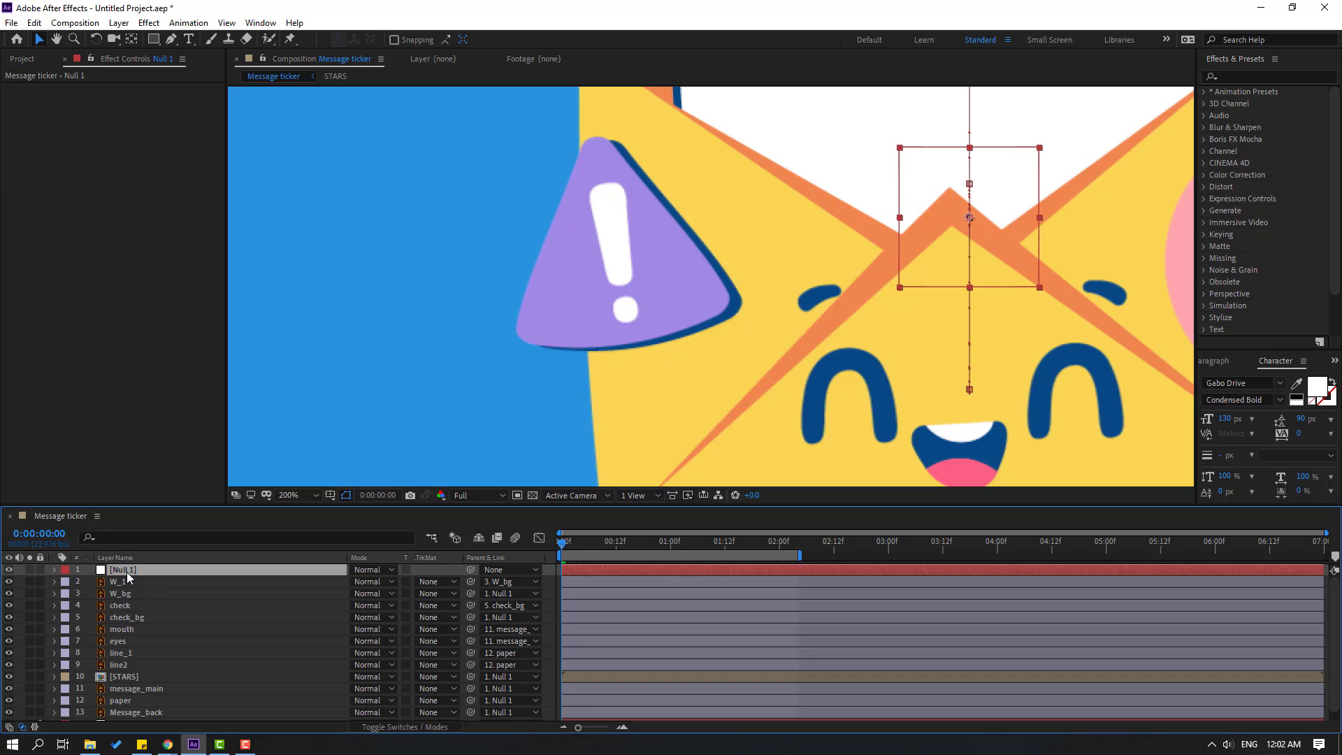
key("p")
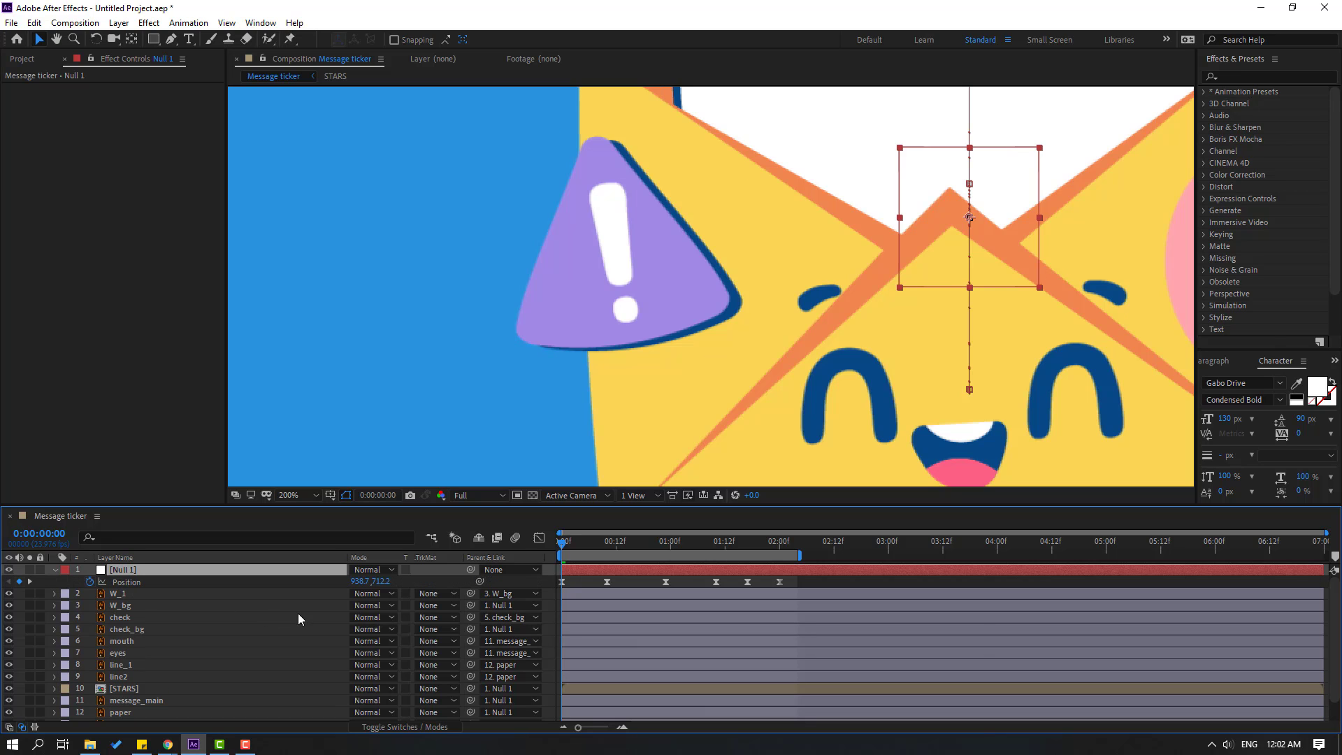
left_click(119, 595)
left_click_drag(586, 545, 608, 545)
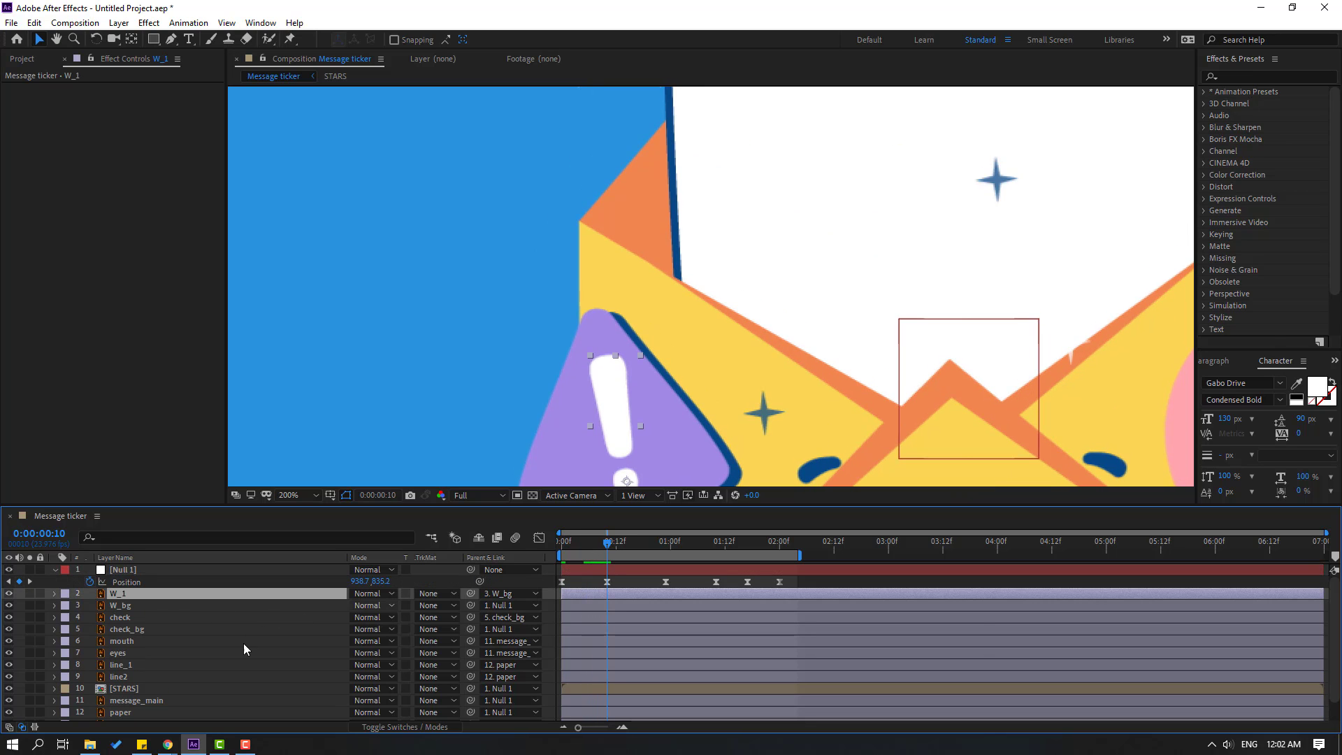
key("r")
left_click(91, 605)
Step: Set W_1's Rotation to -15° at 0:00:00:23
scroll(691, 393, "down", 2)
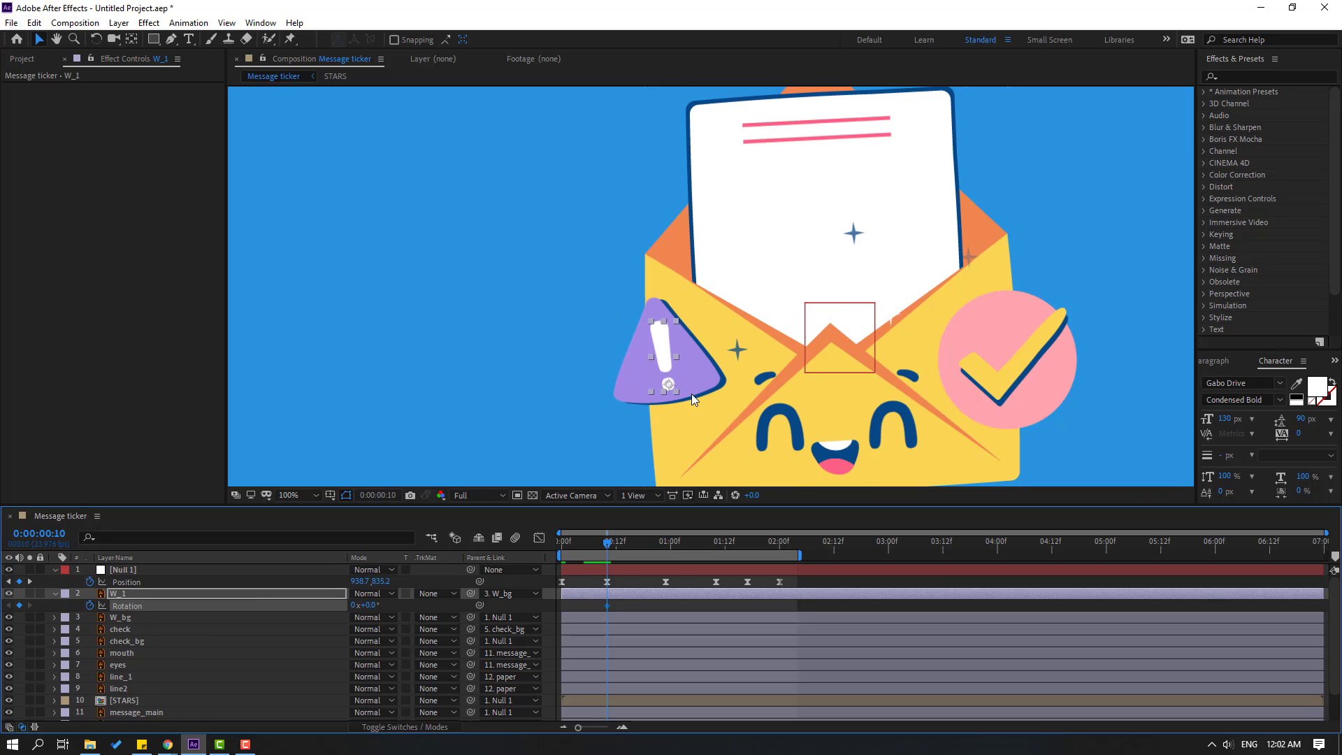
left_click_drag(618, 551, 666, 545)
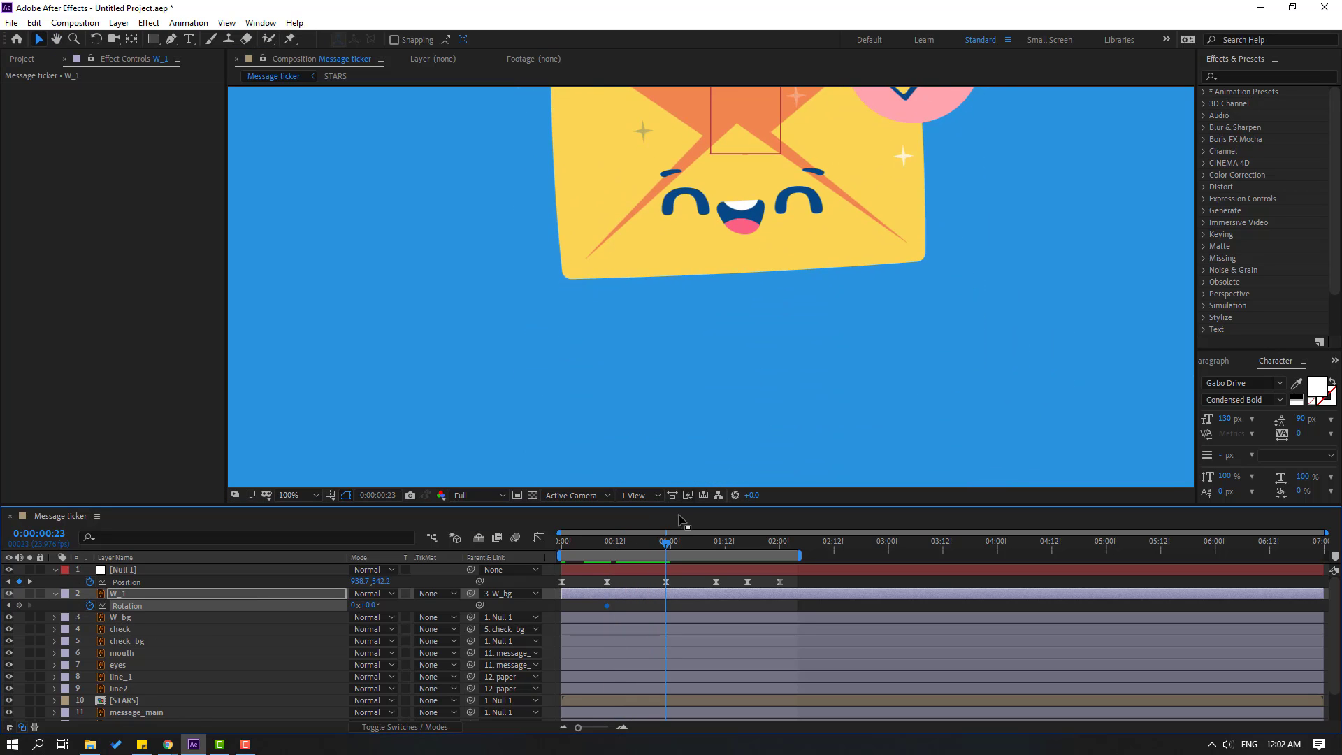
left_click_drag(364, 605, 362, 604)
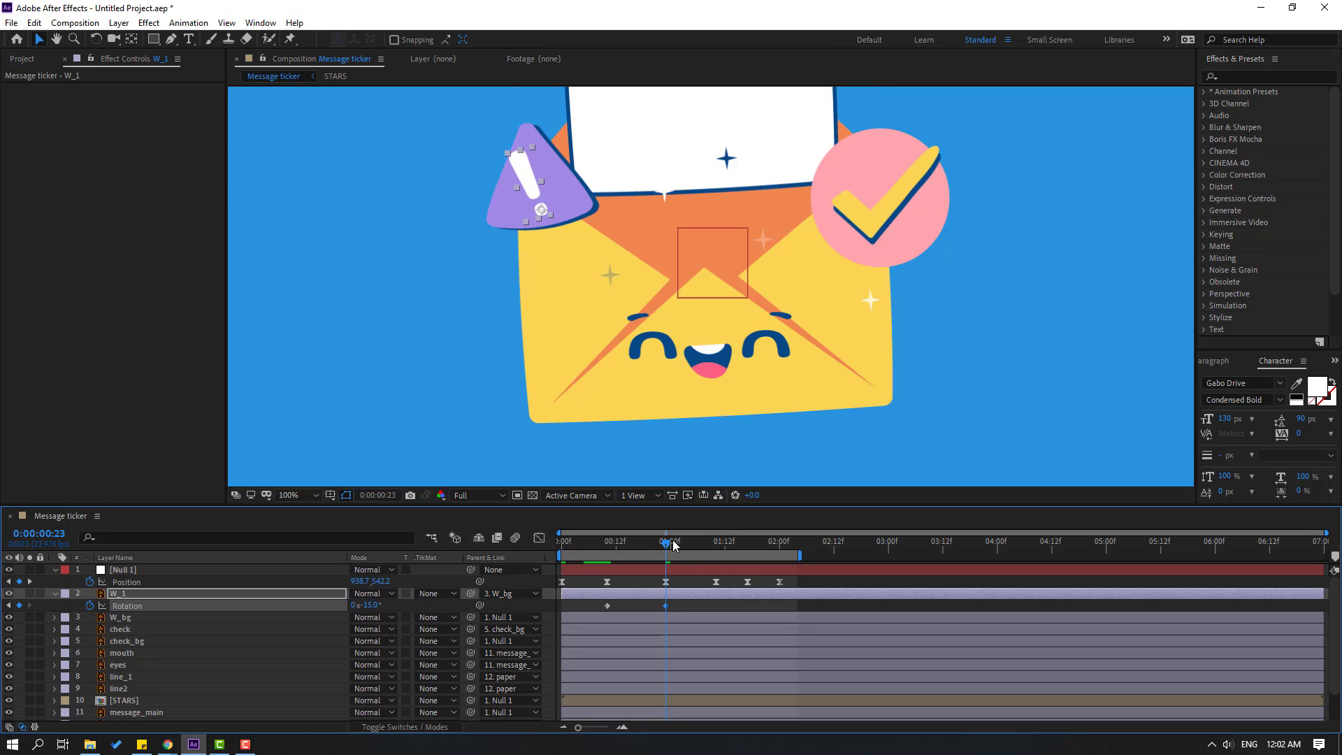
Step: Keyframe W_1's Rotation at 7° at 0:00:01:10, -4° at 0:00:01:17 and 0° at 0:00:02:00
left_click_drag(674, 544, 717, 543)
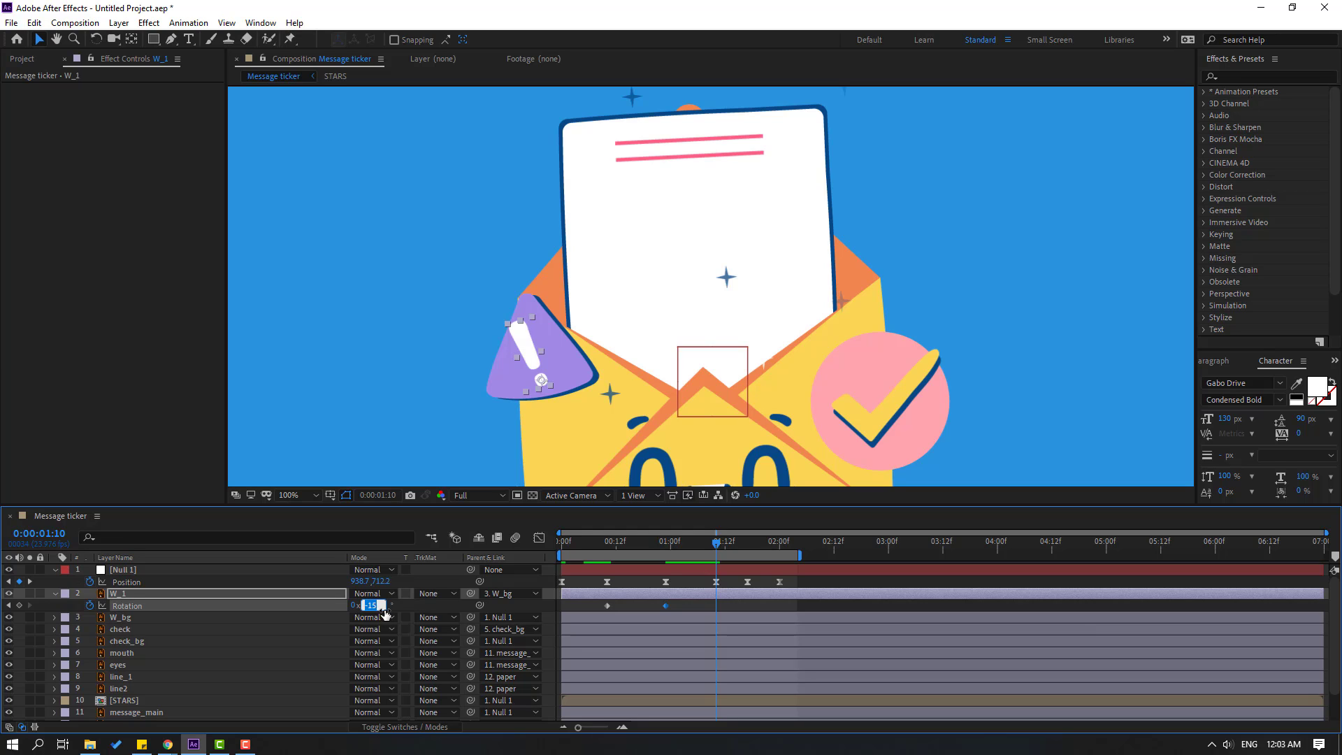
type("7")
key("Return")
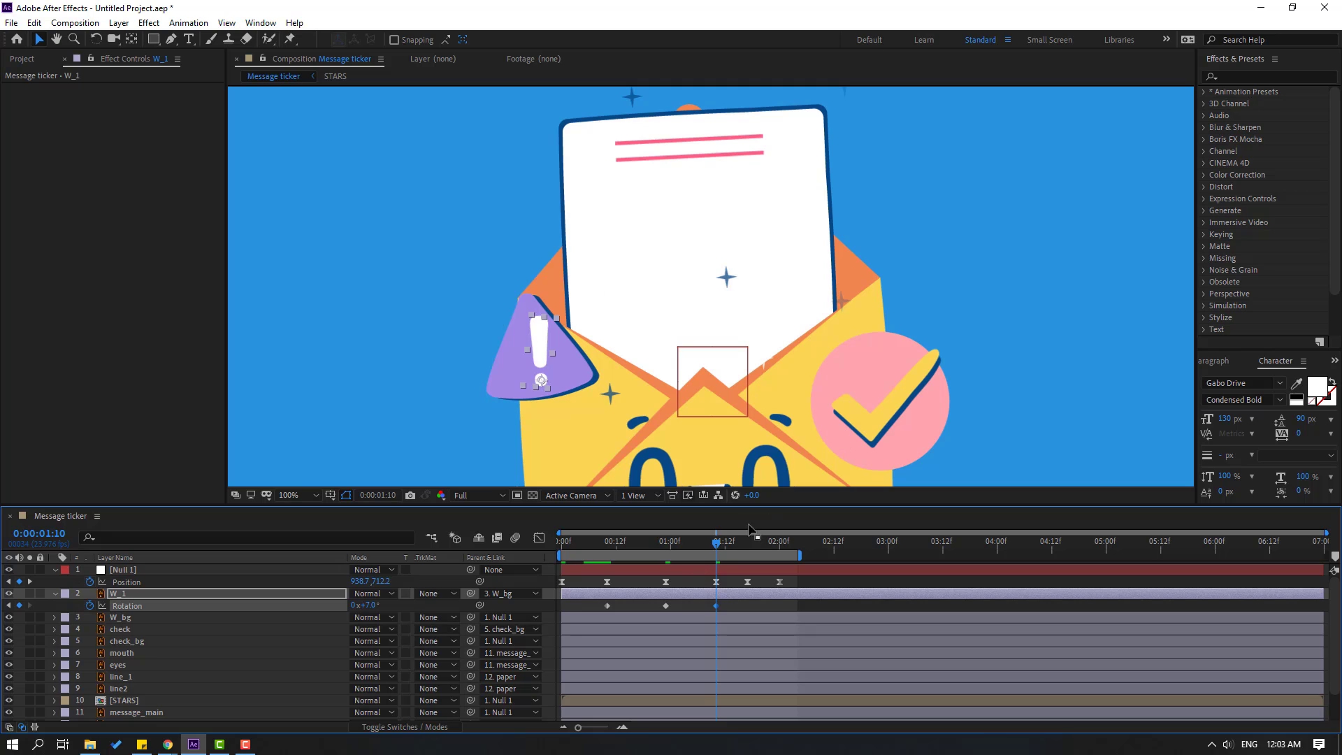
mouse_move(749, 538)
left_mouse_down()
mouse_move(716, 548)
mouse_move(747, 546)
left_mouse_up()
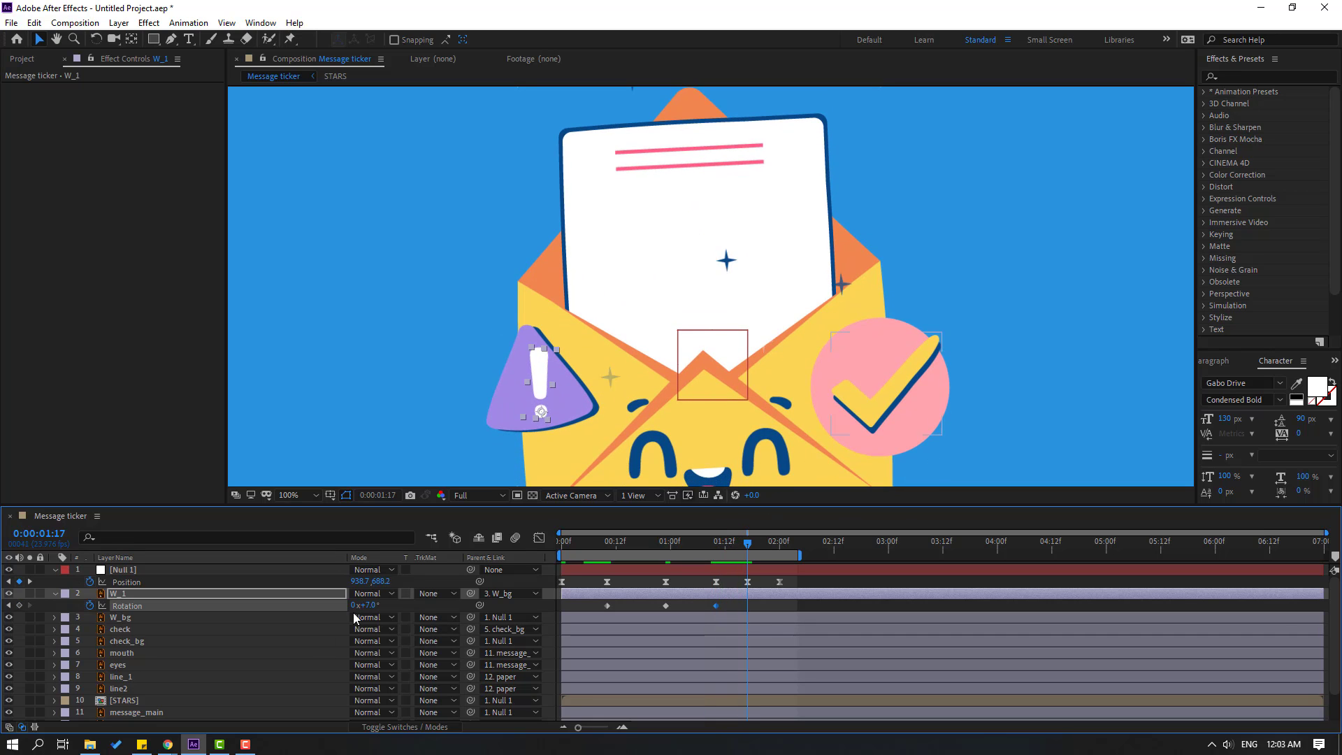
key("Return")
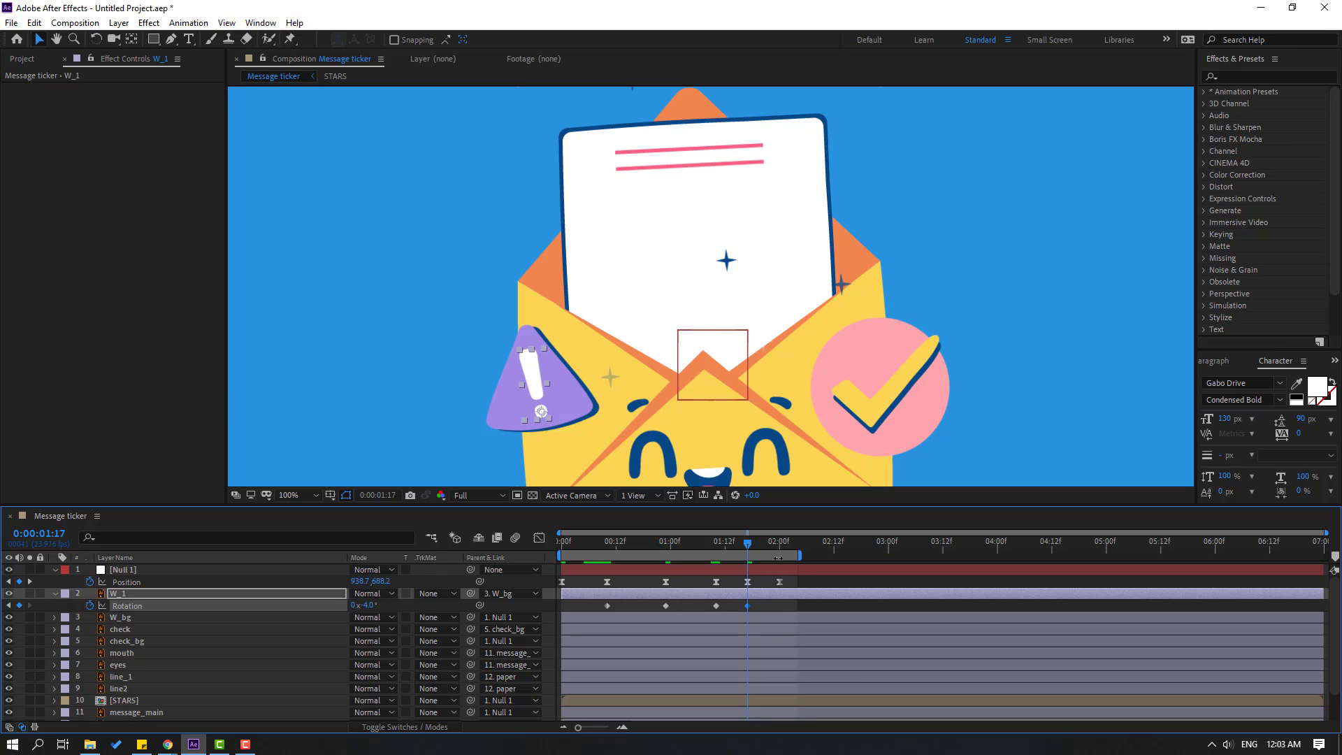
left_click_drag(767, 542, 780, 545)
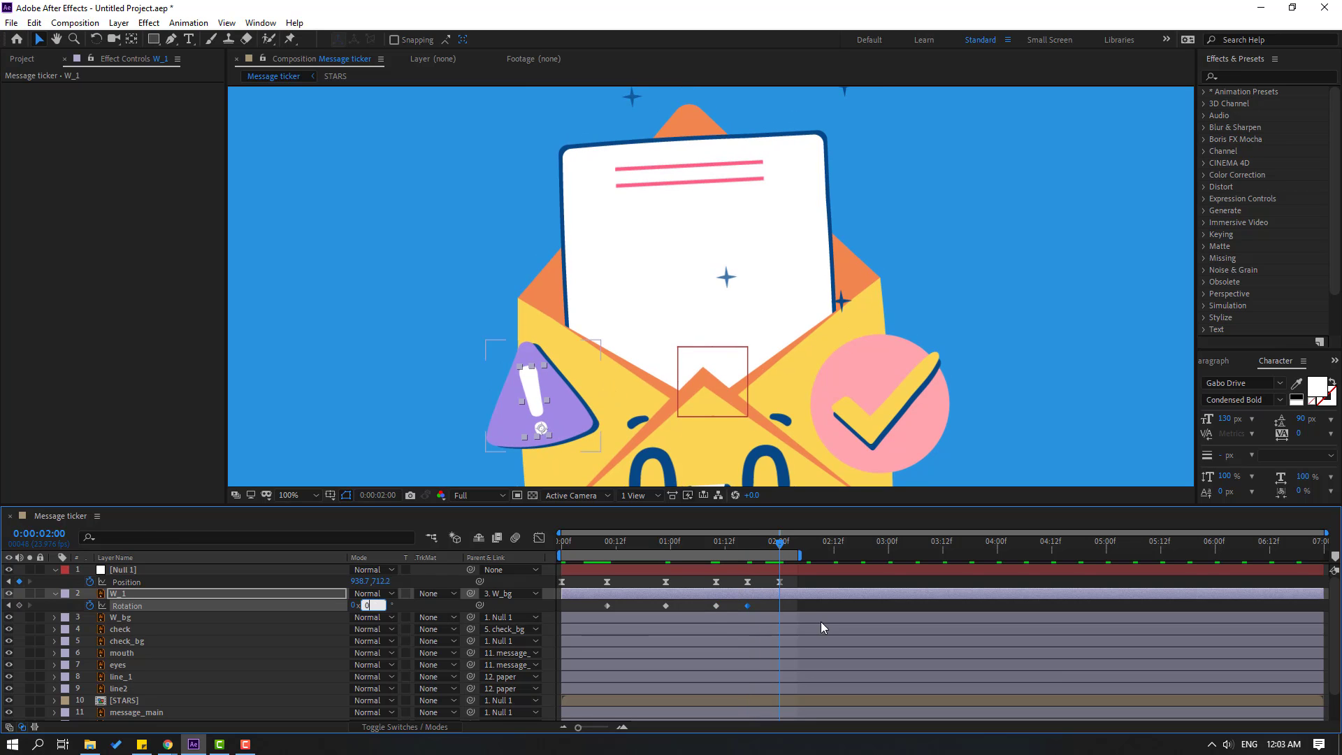
key("Return")
Step: Apply Easy Ease to all of W_1's Rotation keyframes and preview the animation
right_click(607, 606)
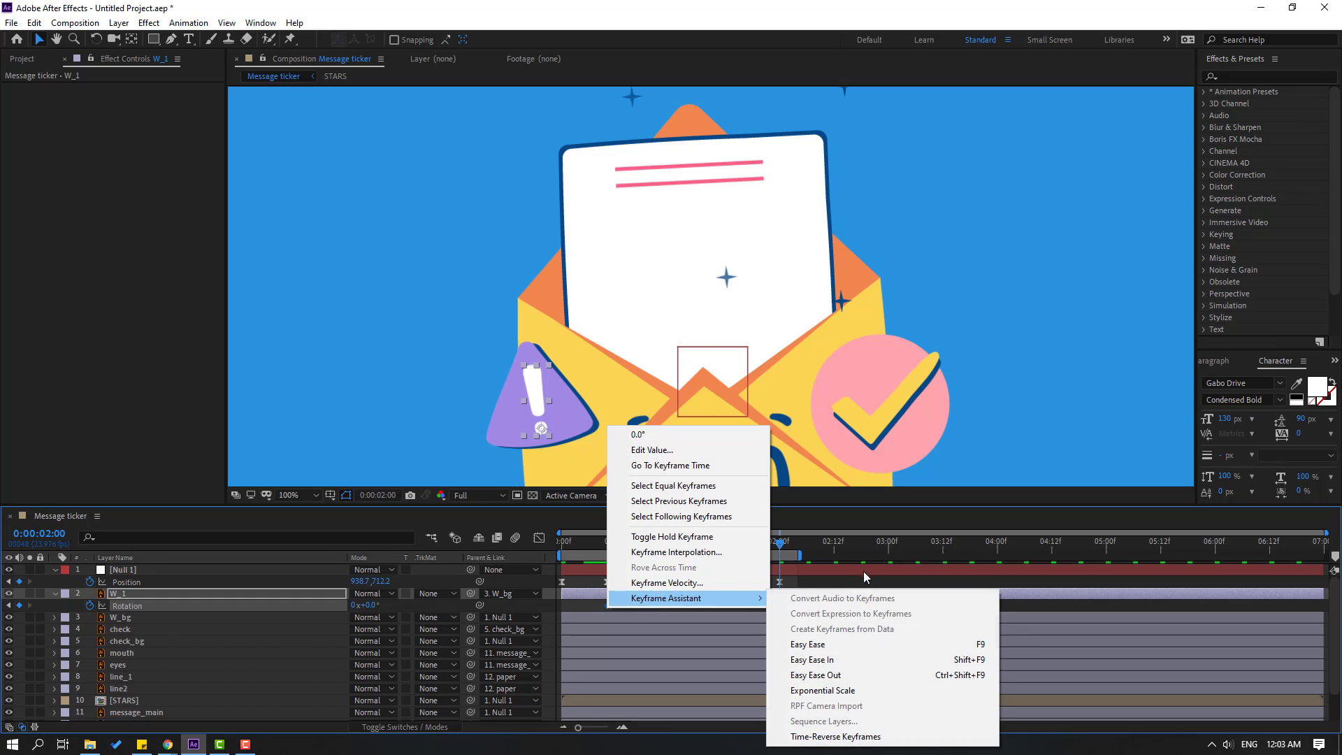
left_click(811, 644)
scroll(799, 455, "down", 2)
key("space")
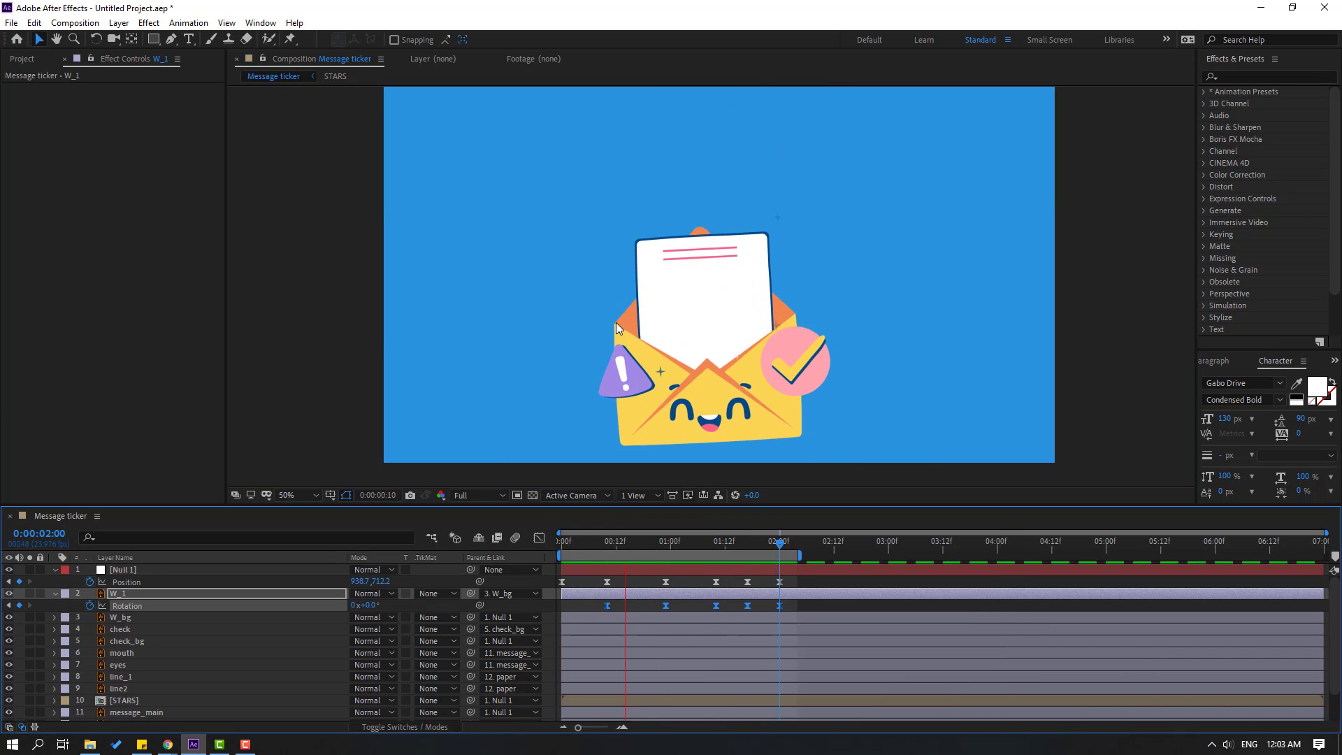
key("space")
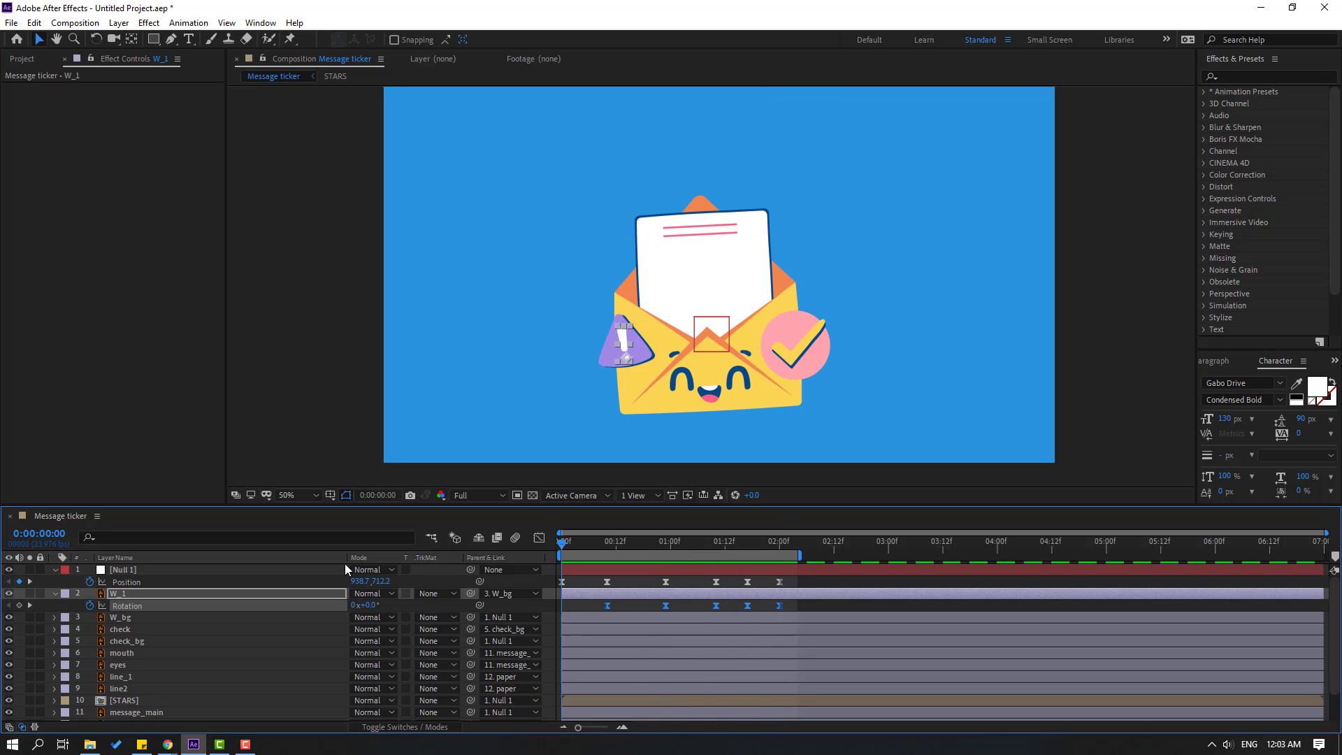
Step: Collapse W_1's properties and move the check layer's anchor point to the lower corner of the check mark
left_click(55, 596)
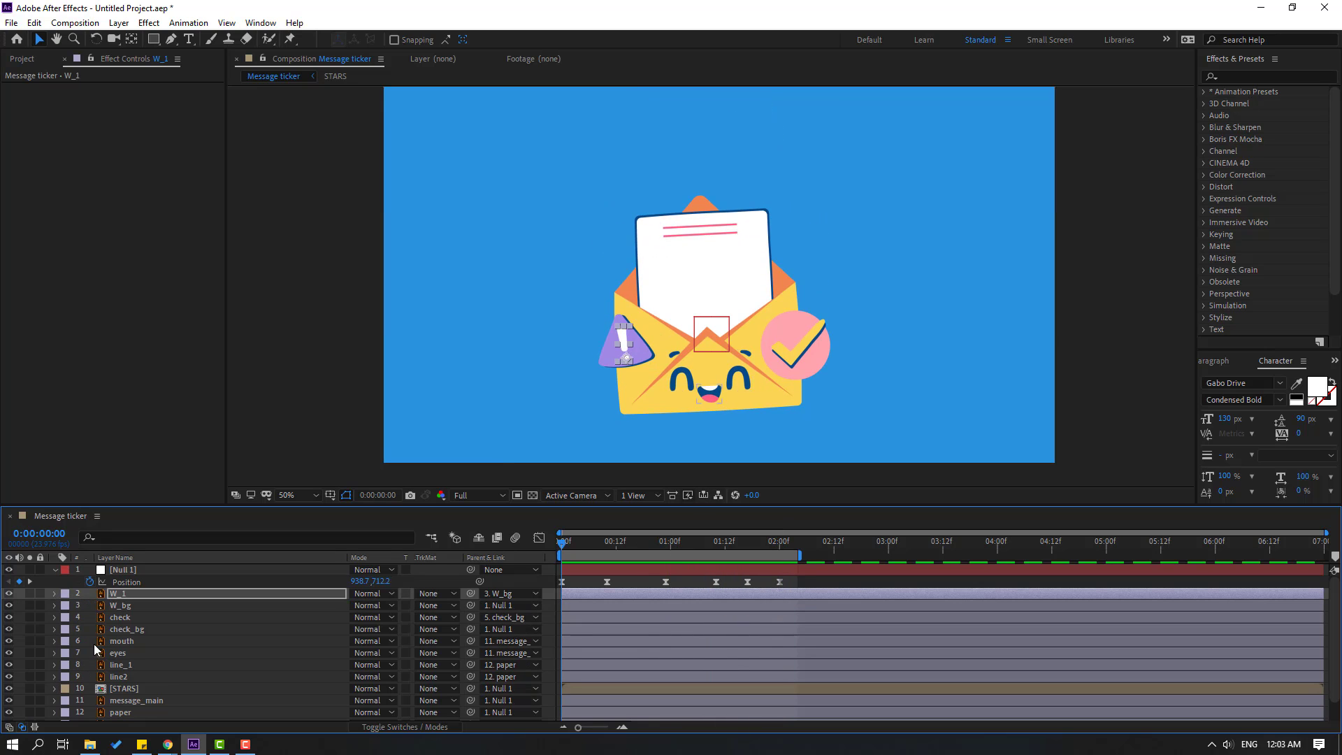
left_click(120, 617)
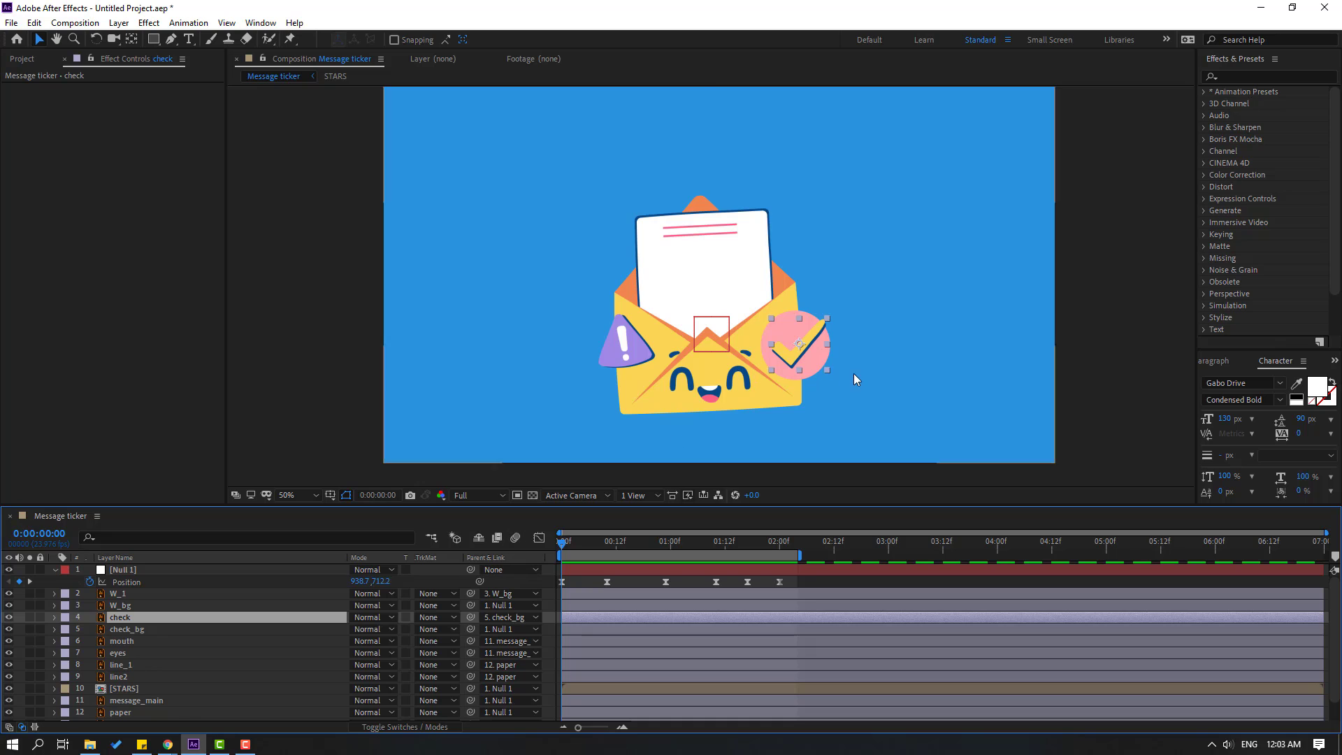
scroll(832, 402, "up", 2)
left_click(130, 40)
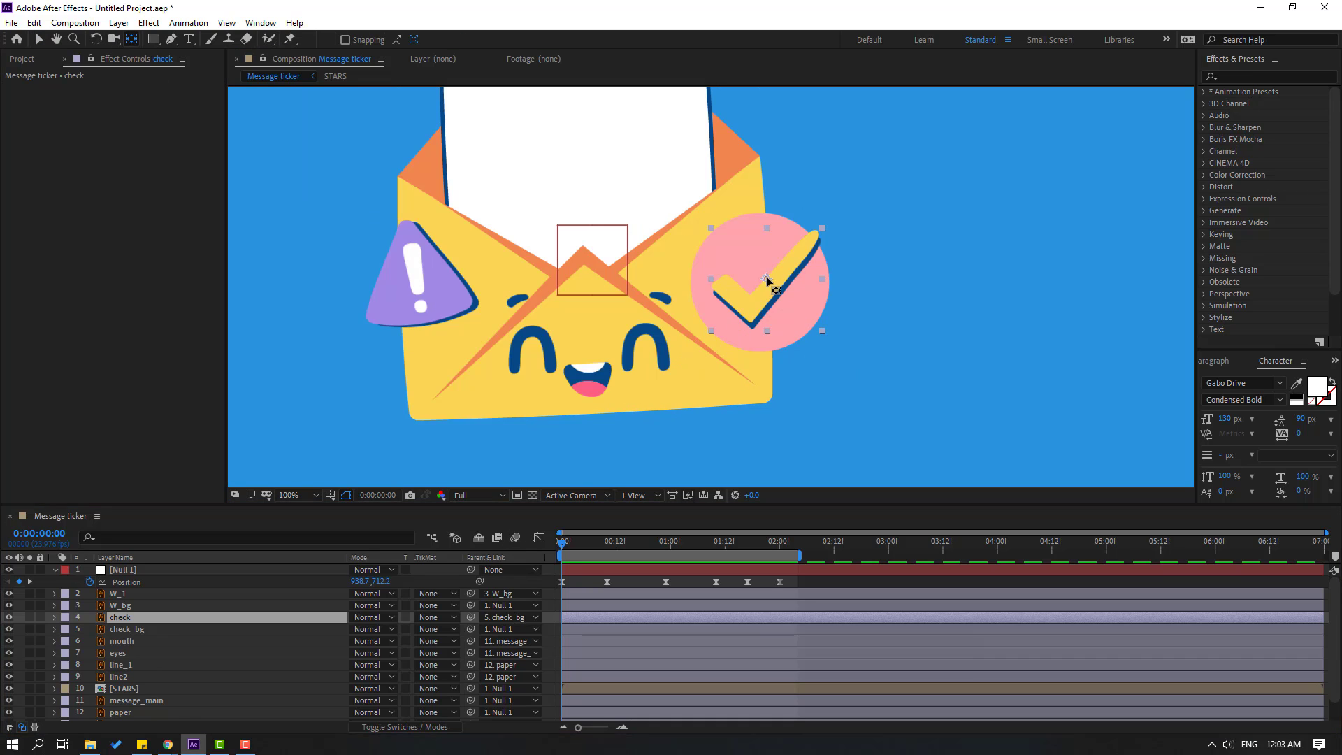
left_click_drag(767, 280, 762, 300)
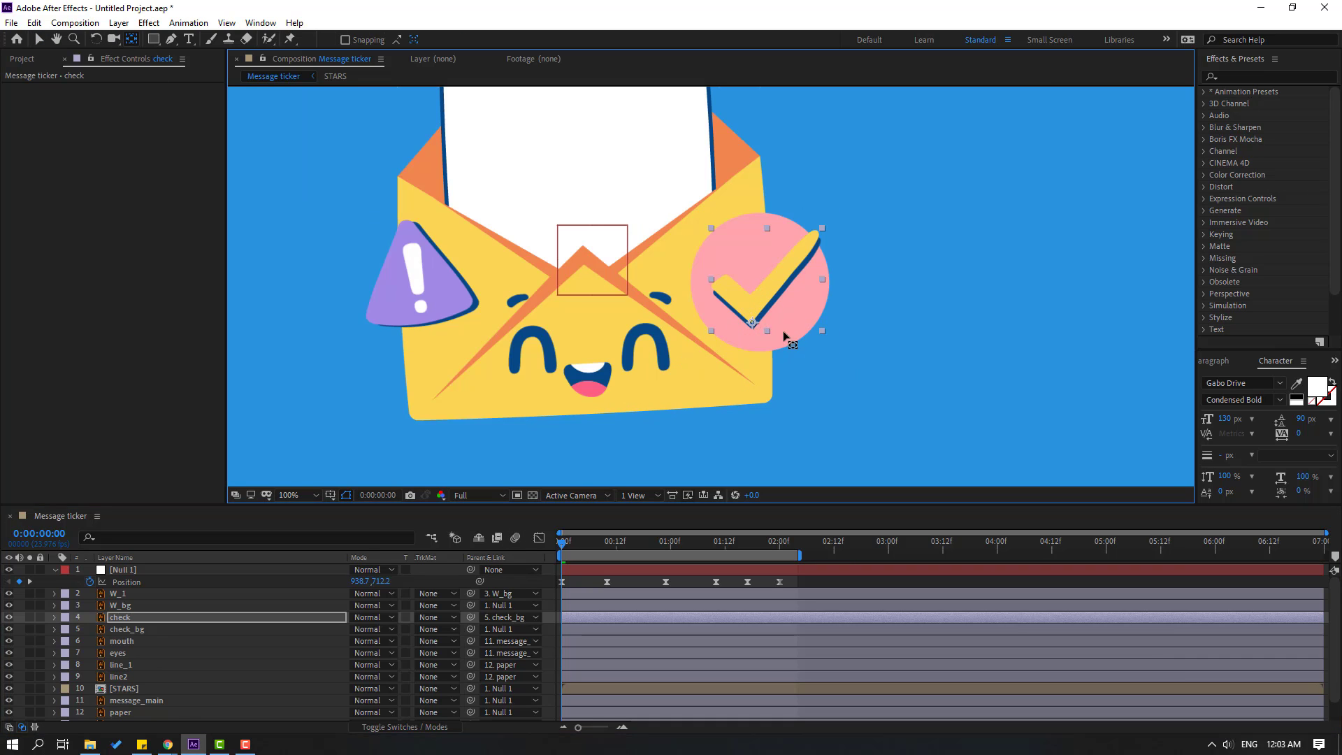
left_click(42, 42)
Step: Keyframe the check layer's Rotation at 0° at 0:00:00:10 and 24° at 0:00:00:23
left_click_drag(580, 557, 665, 542)
key("r")
left_click(89, 630)
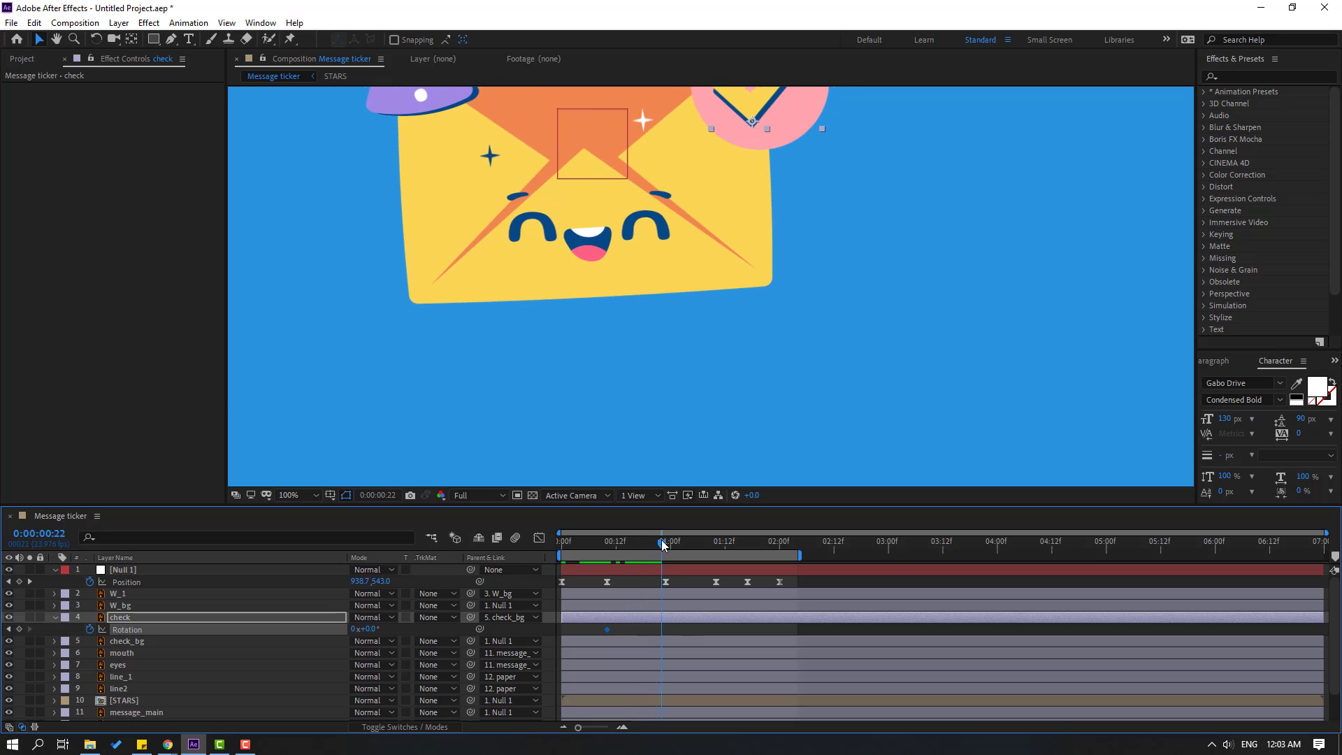
key("h")
left_click_drag(883, 240, 808, 378)
key("v")
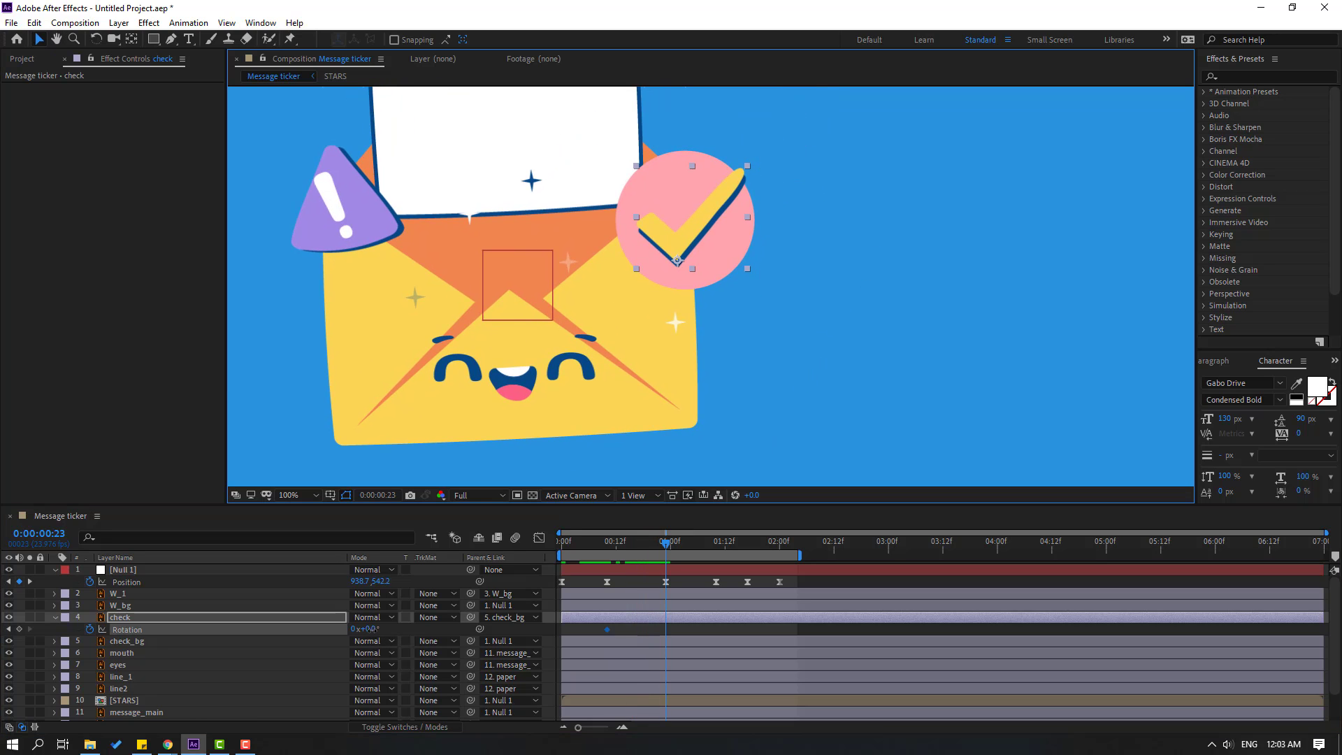
left_click_drag(369, 629, 389, 630)
Step: Set the check layer's Rotation to -12° at 0:00:01:10
left_click_drag(592, 542, 716, 543)
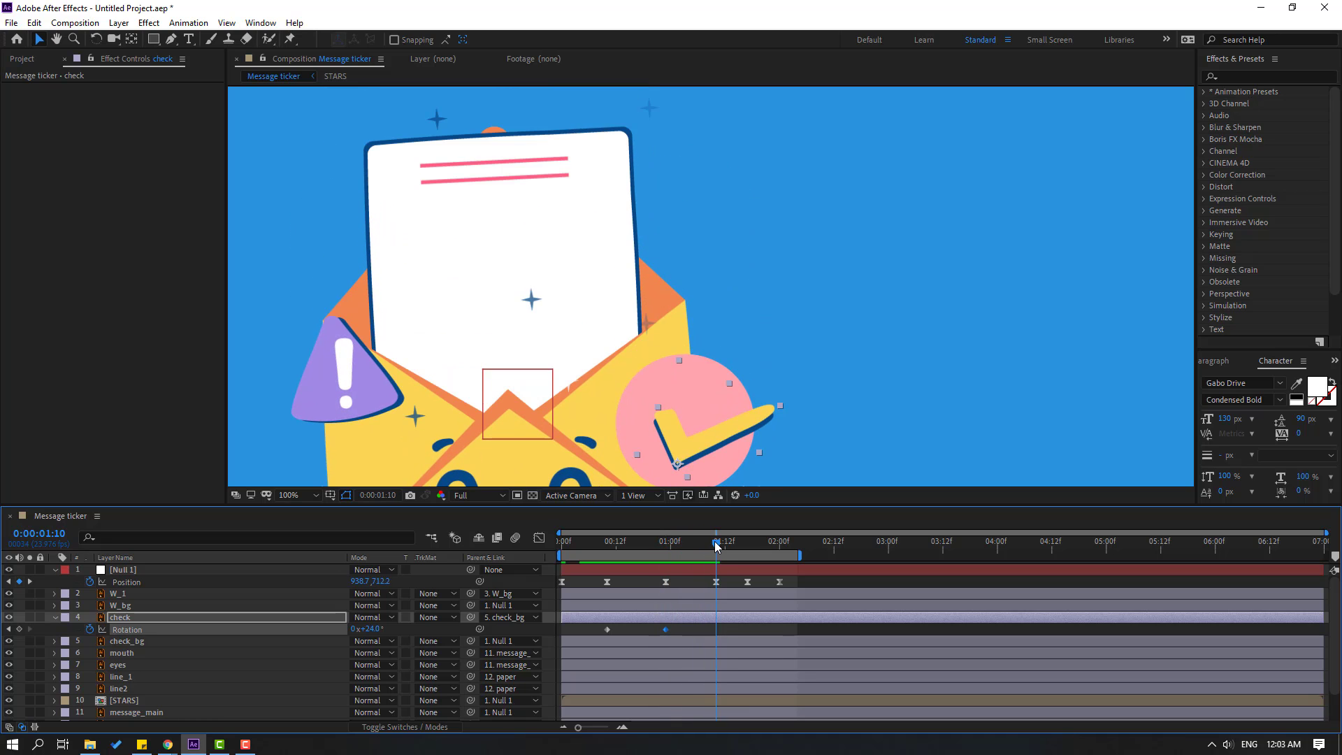
key("comma")
key("comma")
left_click(374, 629)
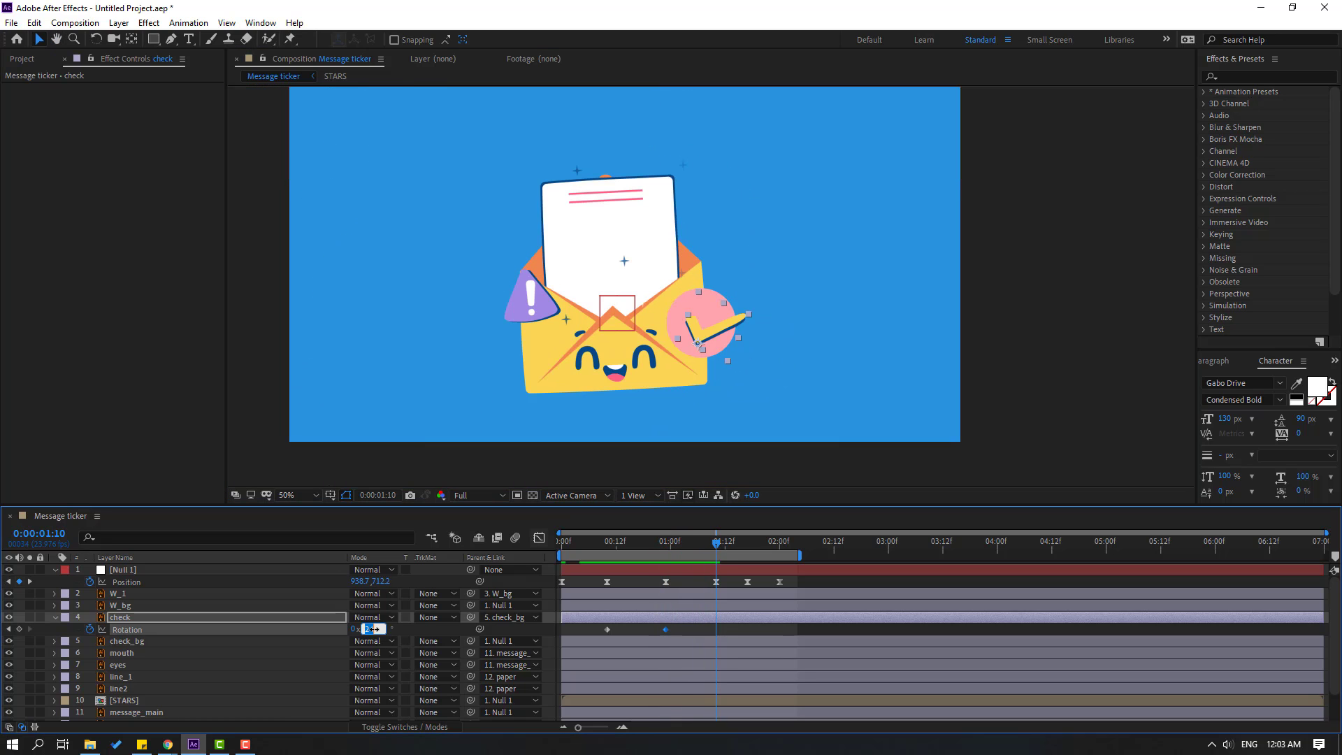
type("-12")
key("Return")
Step: Set the check layer's Rotation to 6° at 0:00:01:17 and -3° at 0:00:02:00
left_click_drag(729, 543, 747, 544)
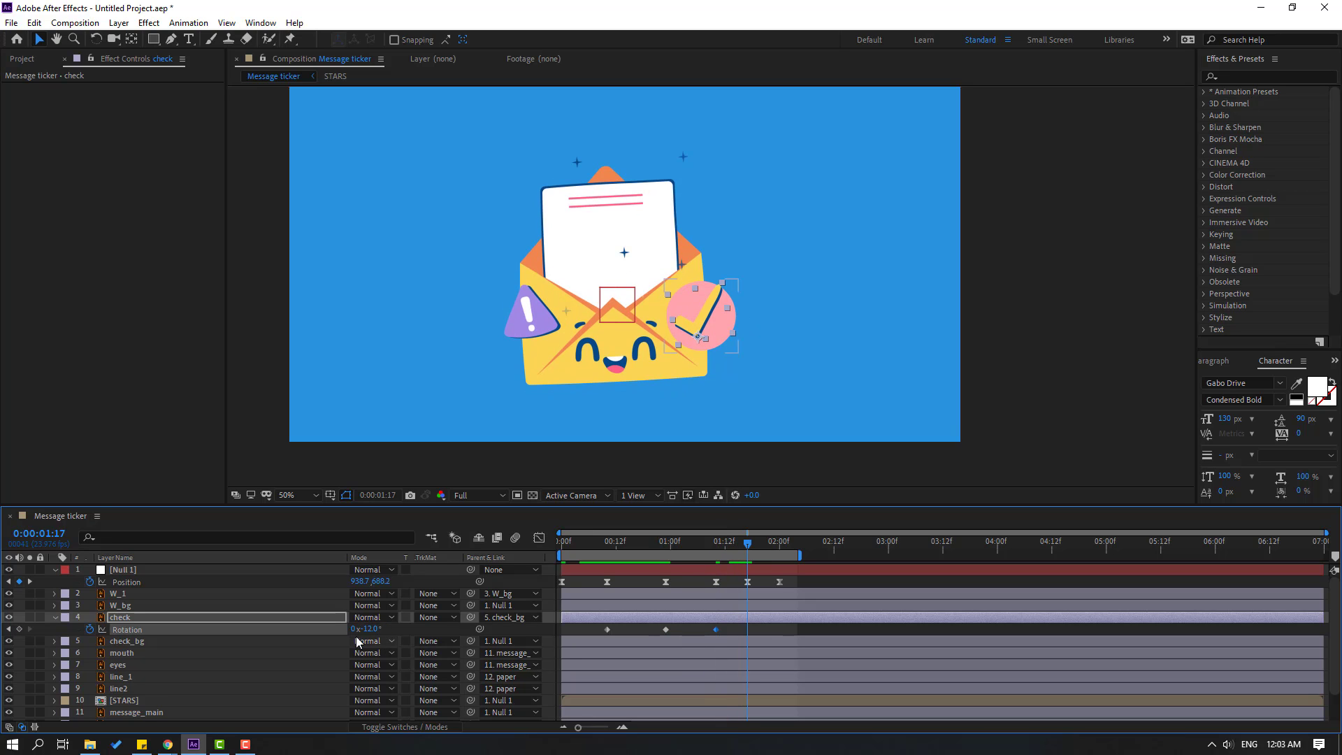
type("6")
key("Return")
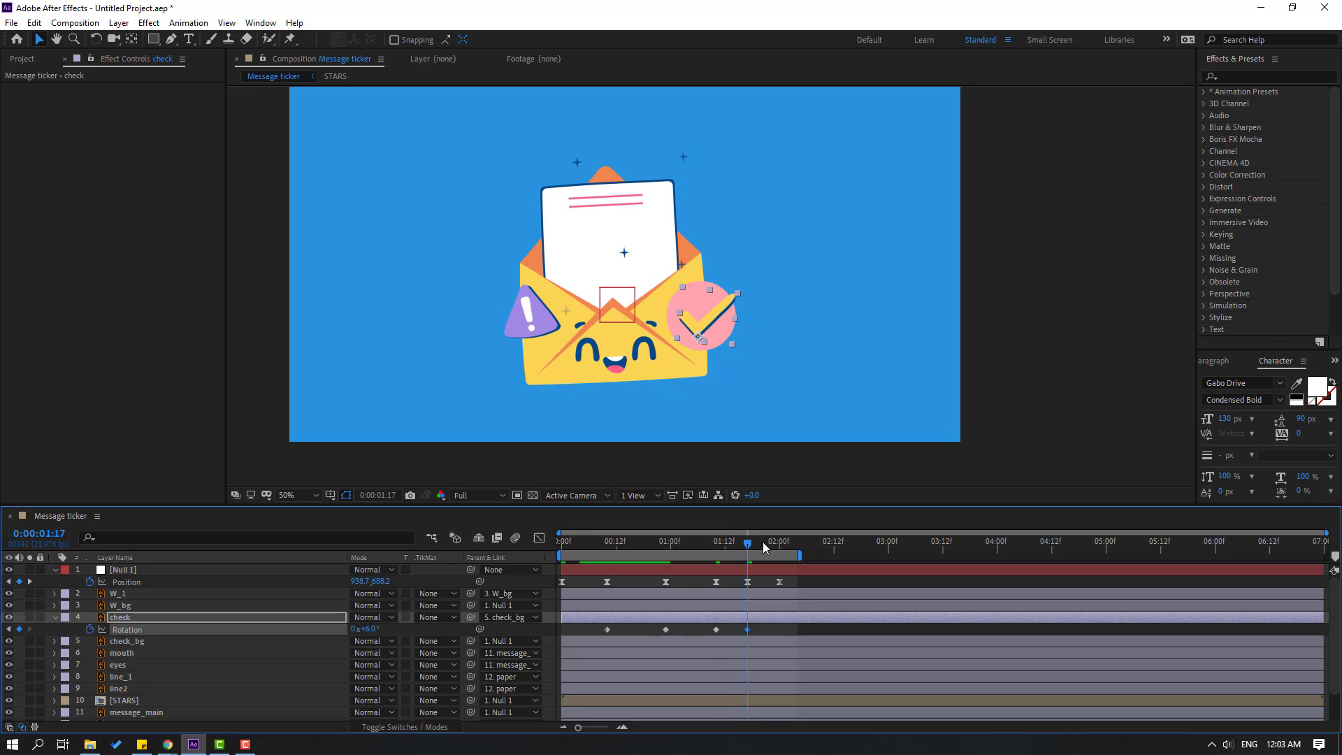
left_click(779, 543)
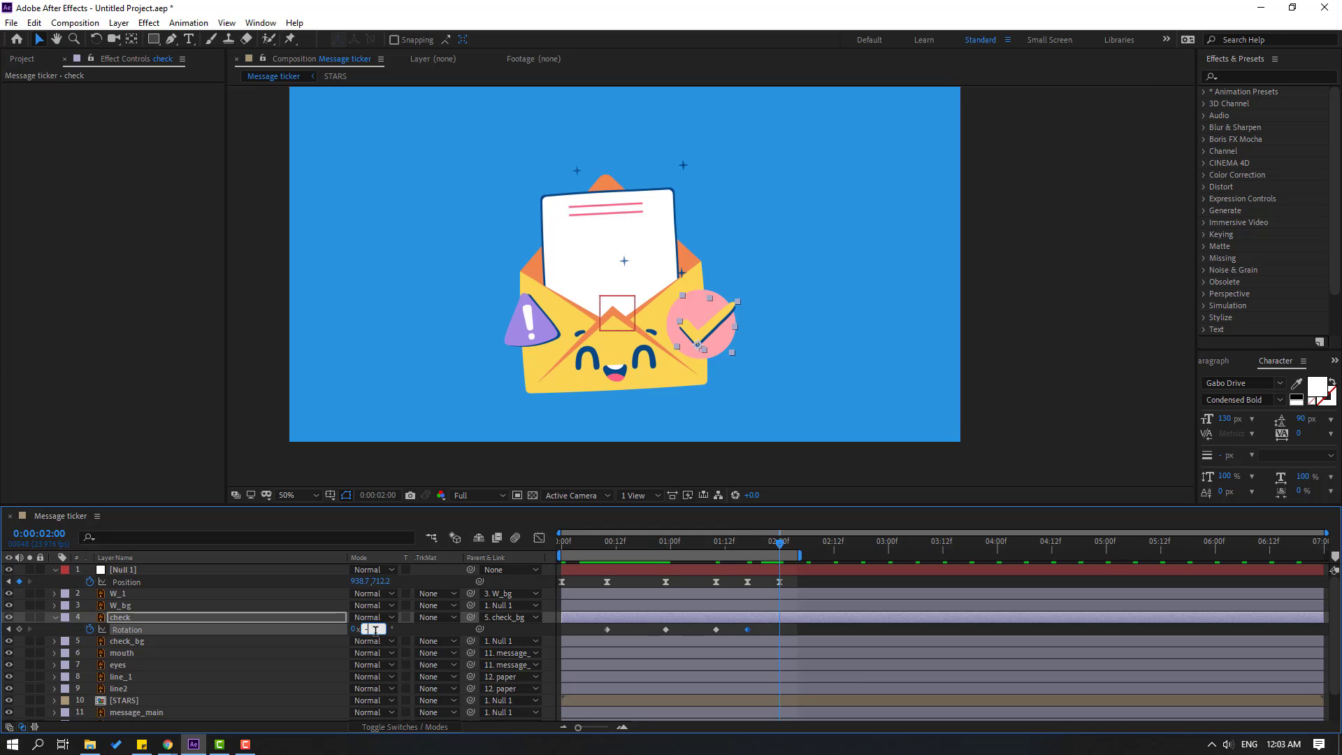
type("-3")
key("Return")
Step: Set the check layer's Rotation to 0° at 0:00:02:05
left_click(801, 544)
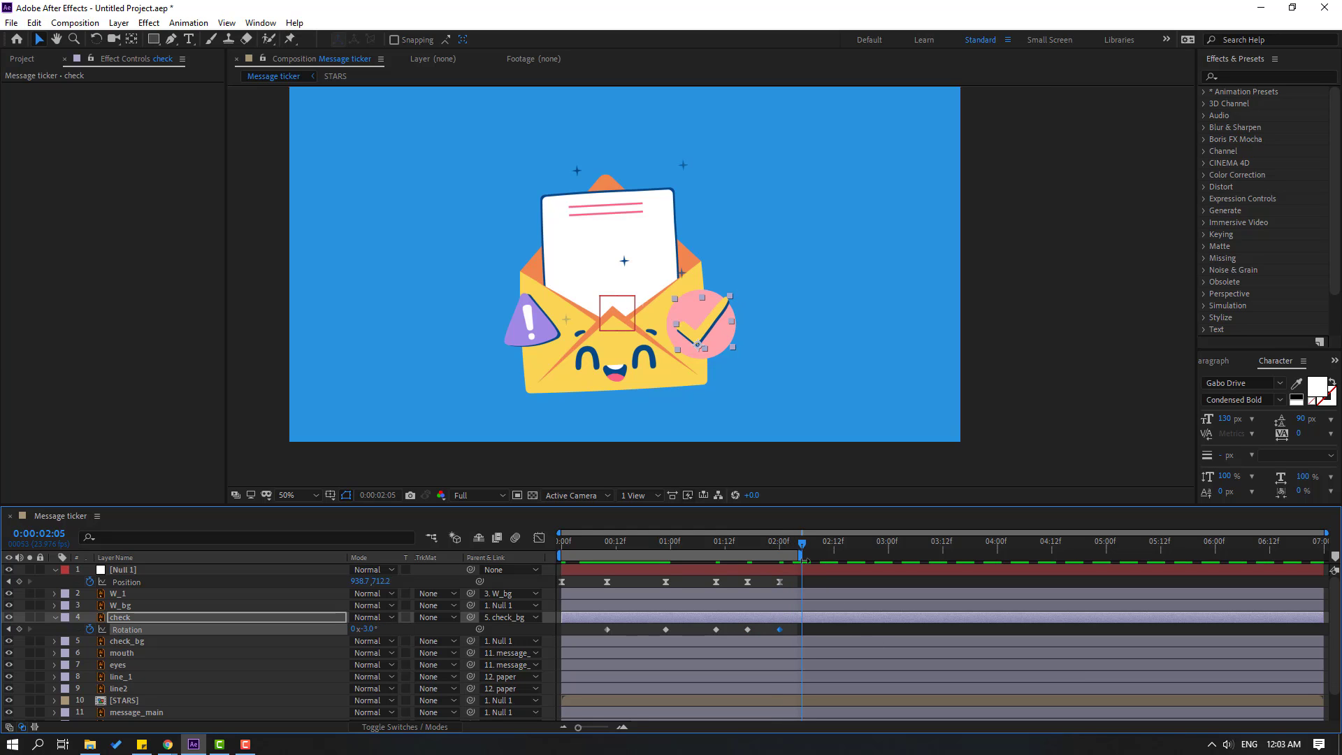
left_click(365, 629)
type("0")
key("Return")
Step: Apply Easy Ease to all of the check layer's Rotation keyframes, deselect everything and preview the animation
left_click_drag(825, 643, 577, 630)
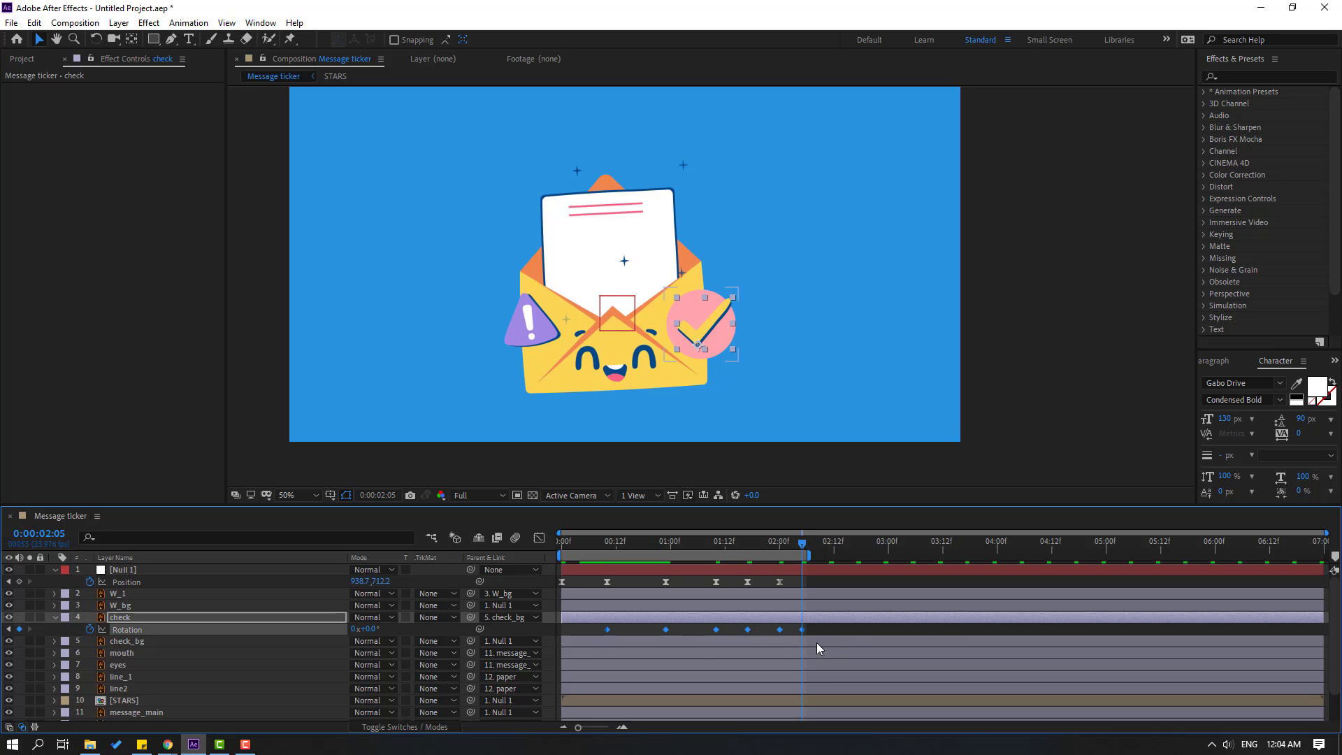
right_click(607, 630)
mouse_move(675, 704)
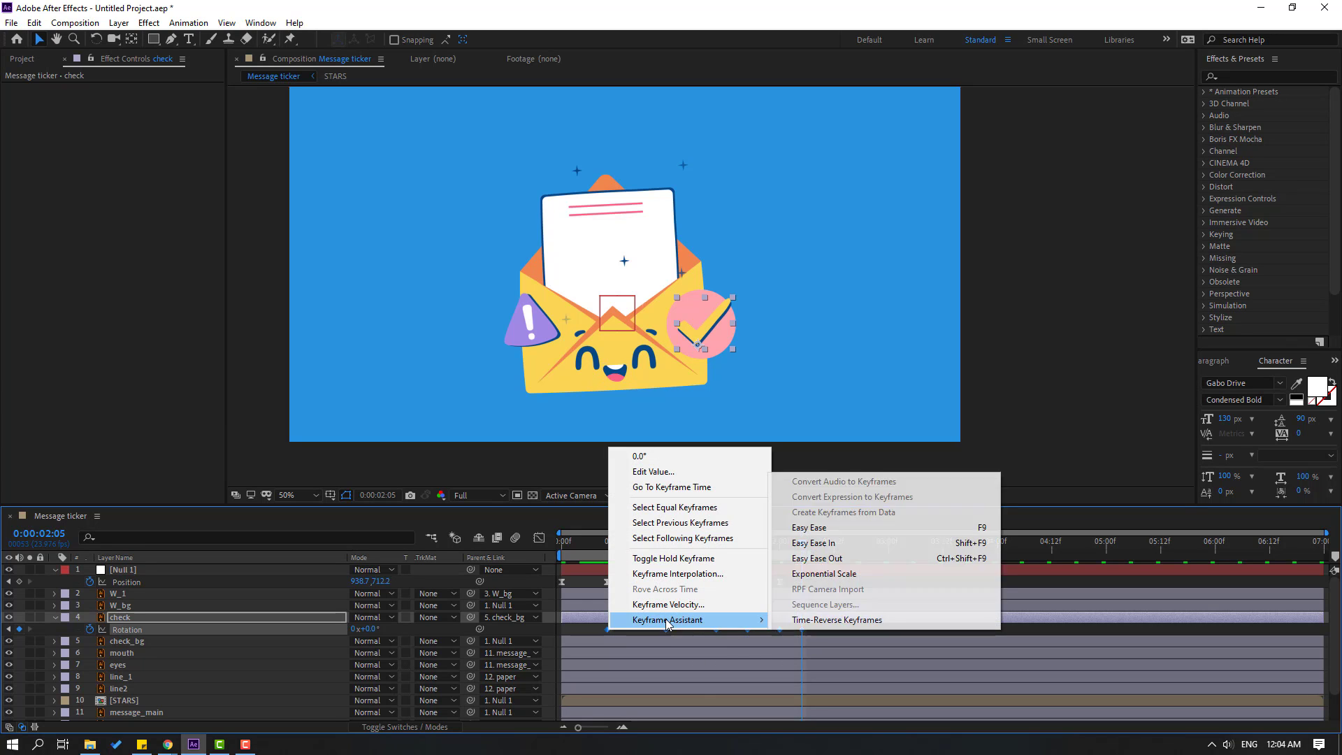
left_click(832, 527)
key("F2")
key("space")
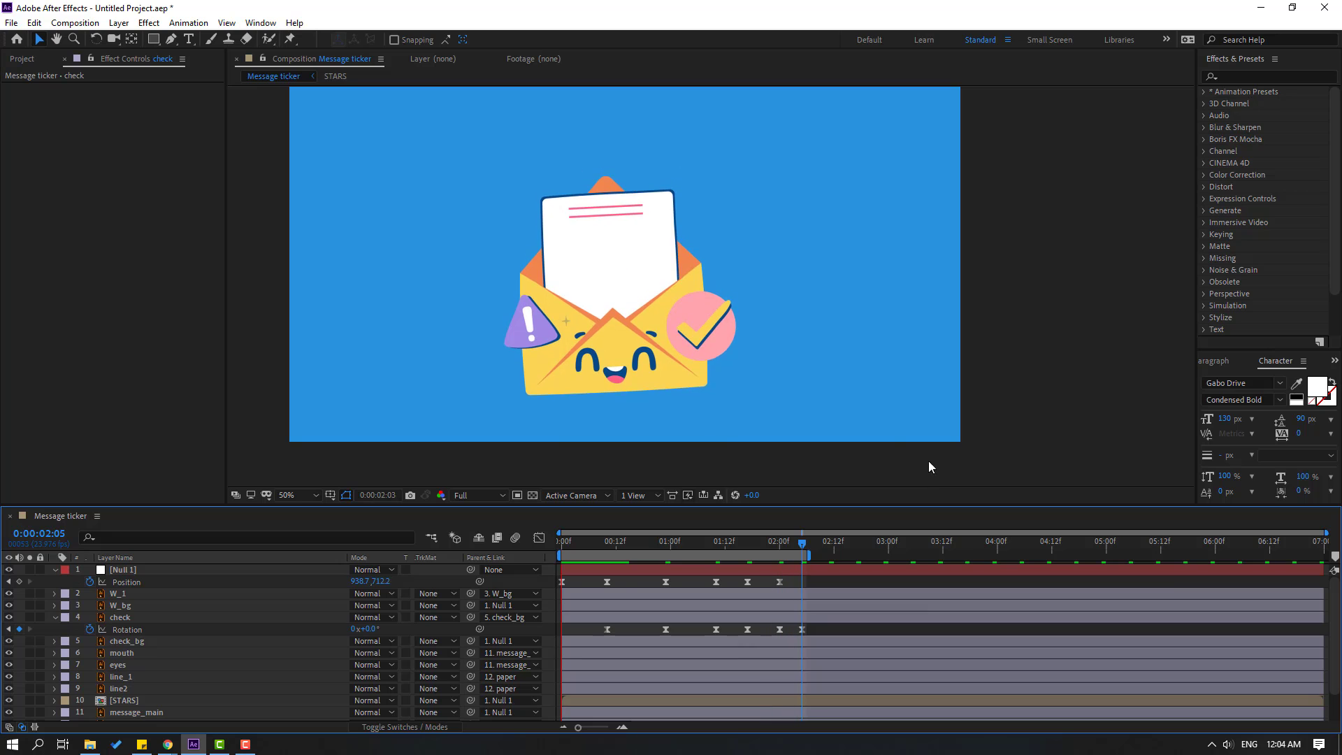
scroll(865, 396, "down", 1)
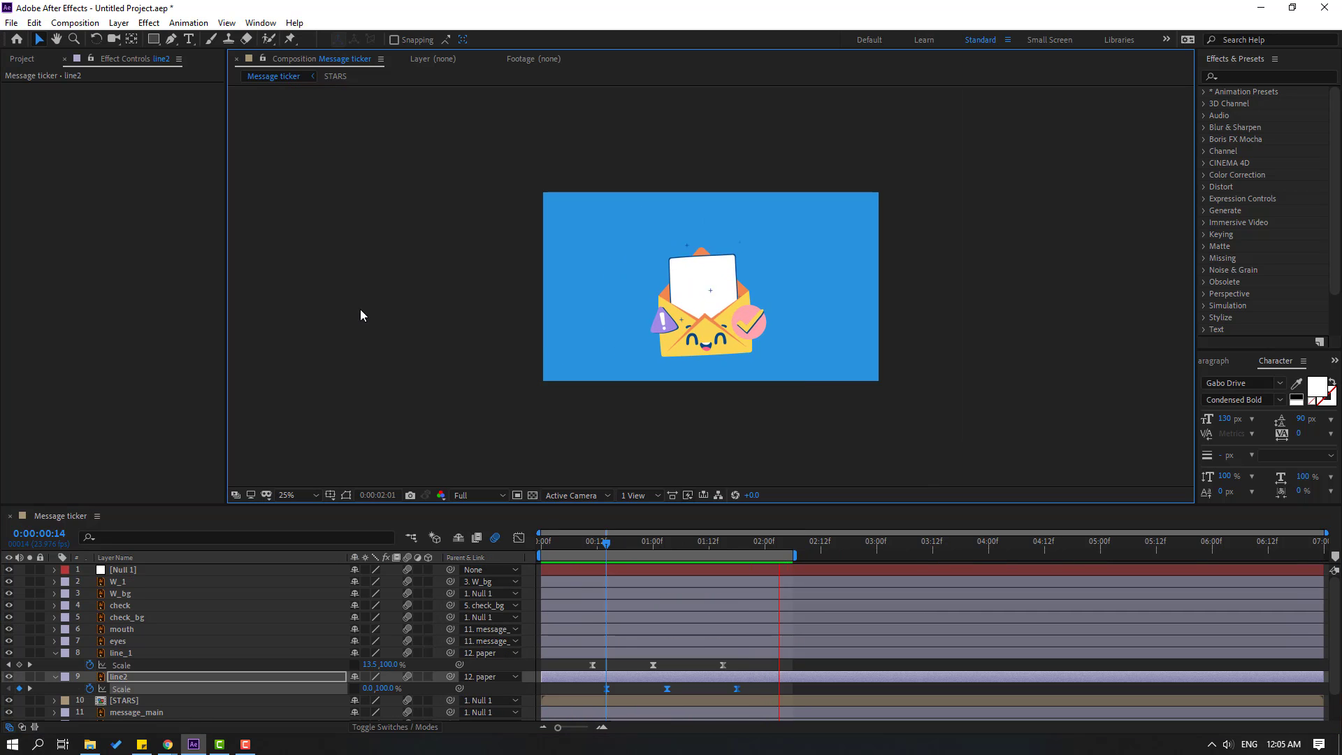